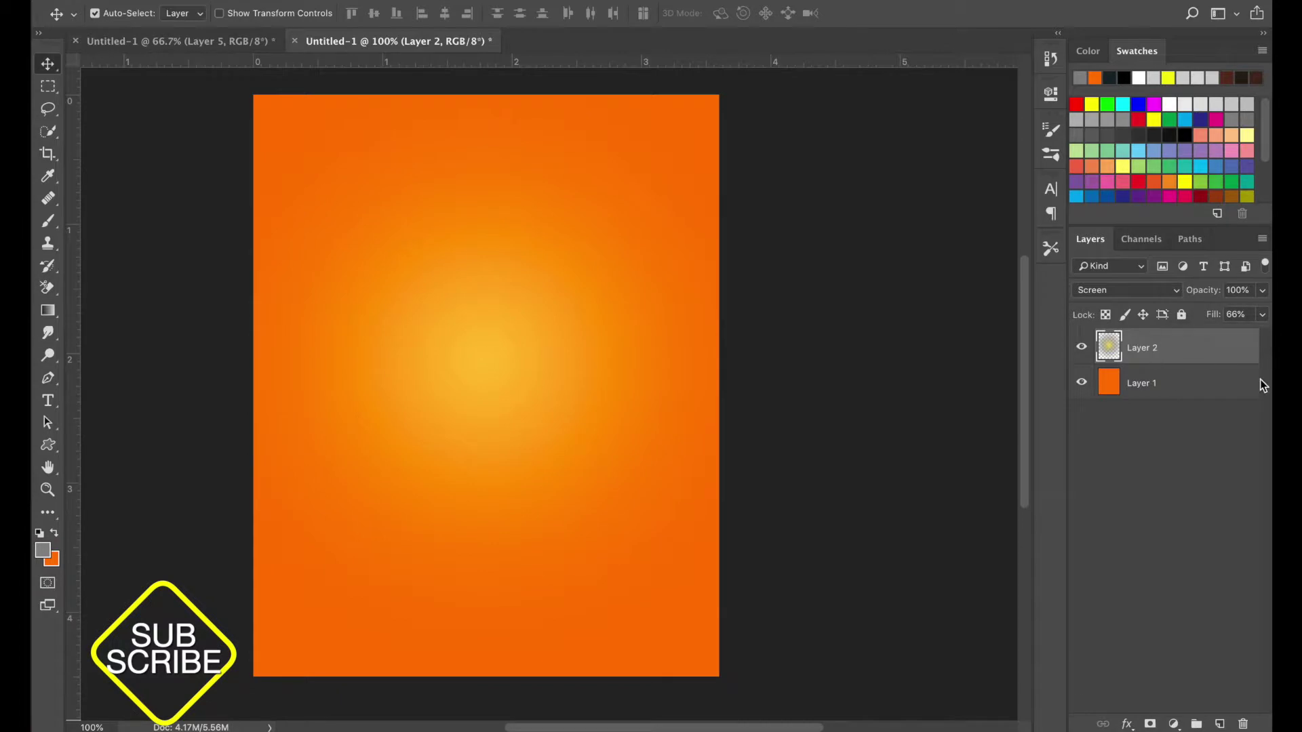
Move the yellow glow on Layer 2 down by 20 px using Free Transform
key(ctrl+t)
key(shift+Down)
key(shift+Down)
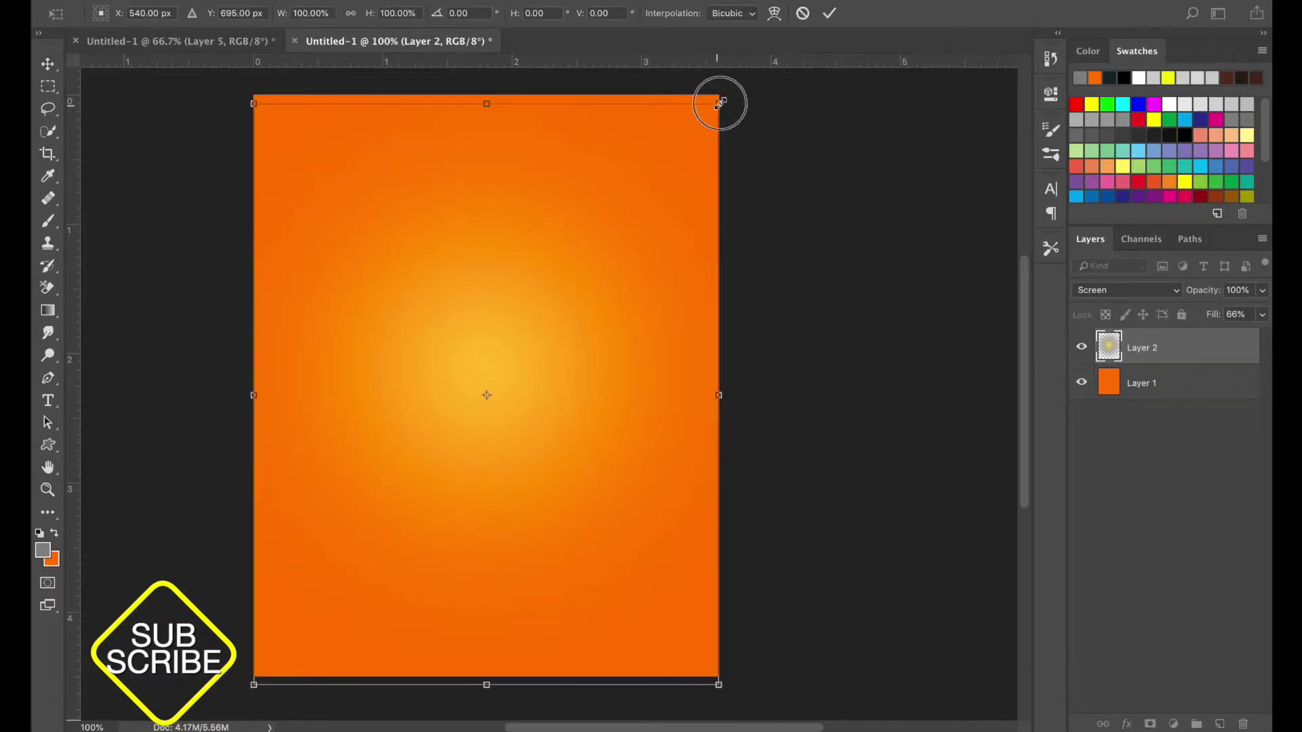
click(828, 14)
Bring the jumping man cutout from the yellow document into the orange poster and scale it down proportionally near the middle
click(170, 43)
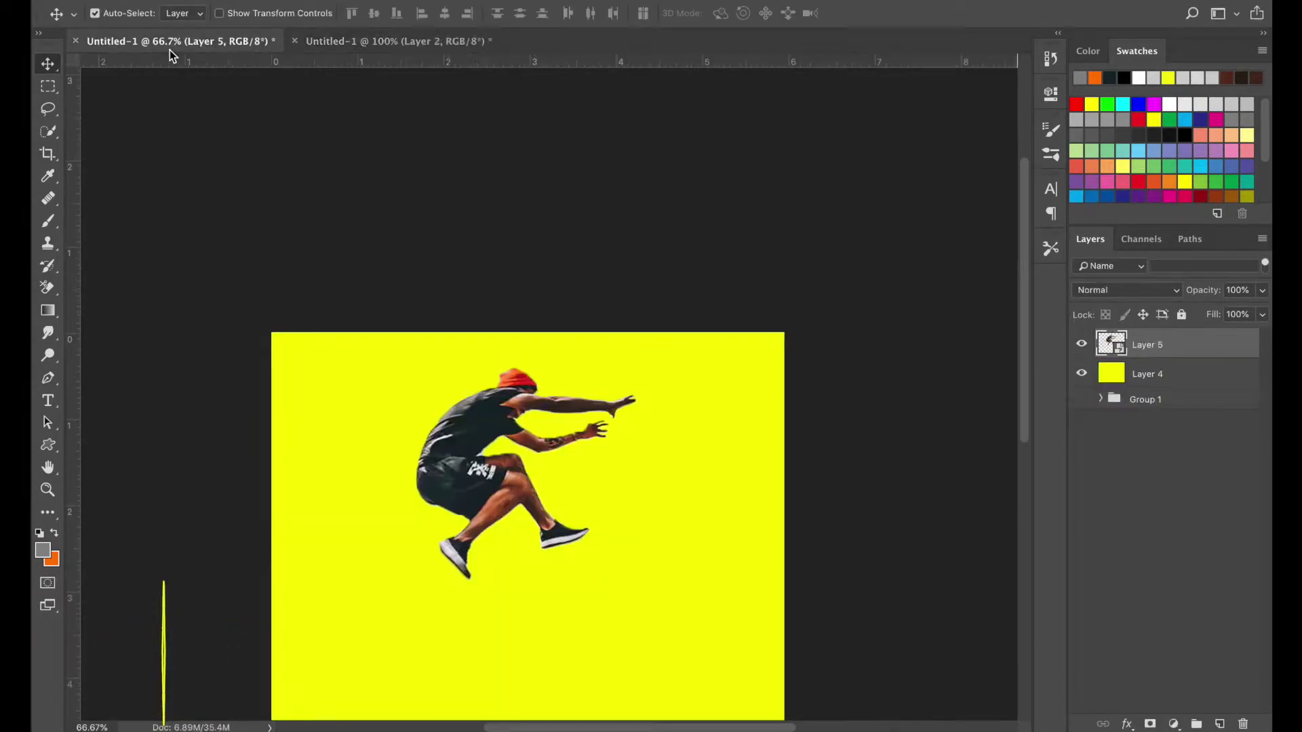
drag(452, 467, 484, 366)
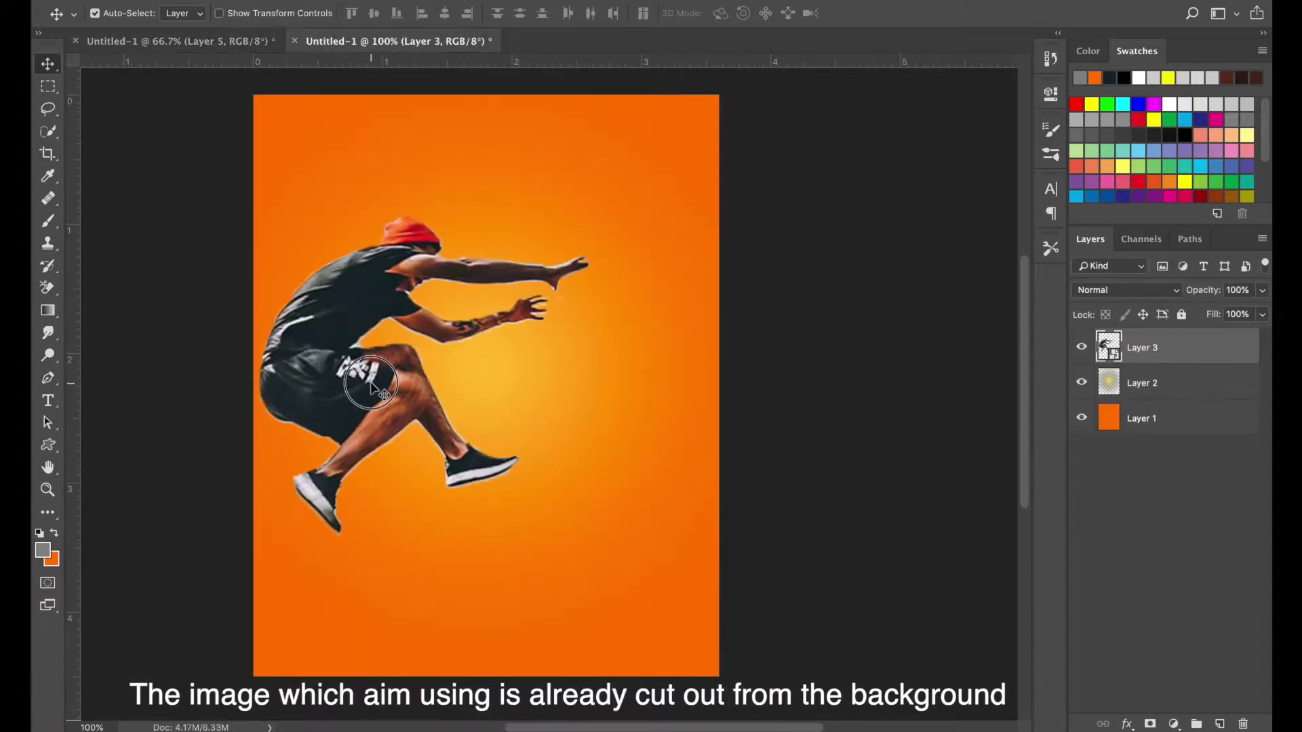
key(ctrl+t)
drag(689, 218, 635, 242)
key(Return)
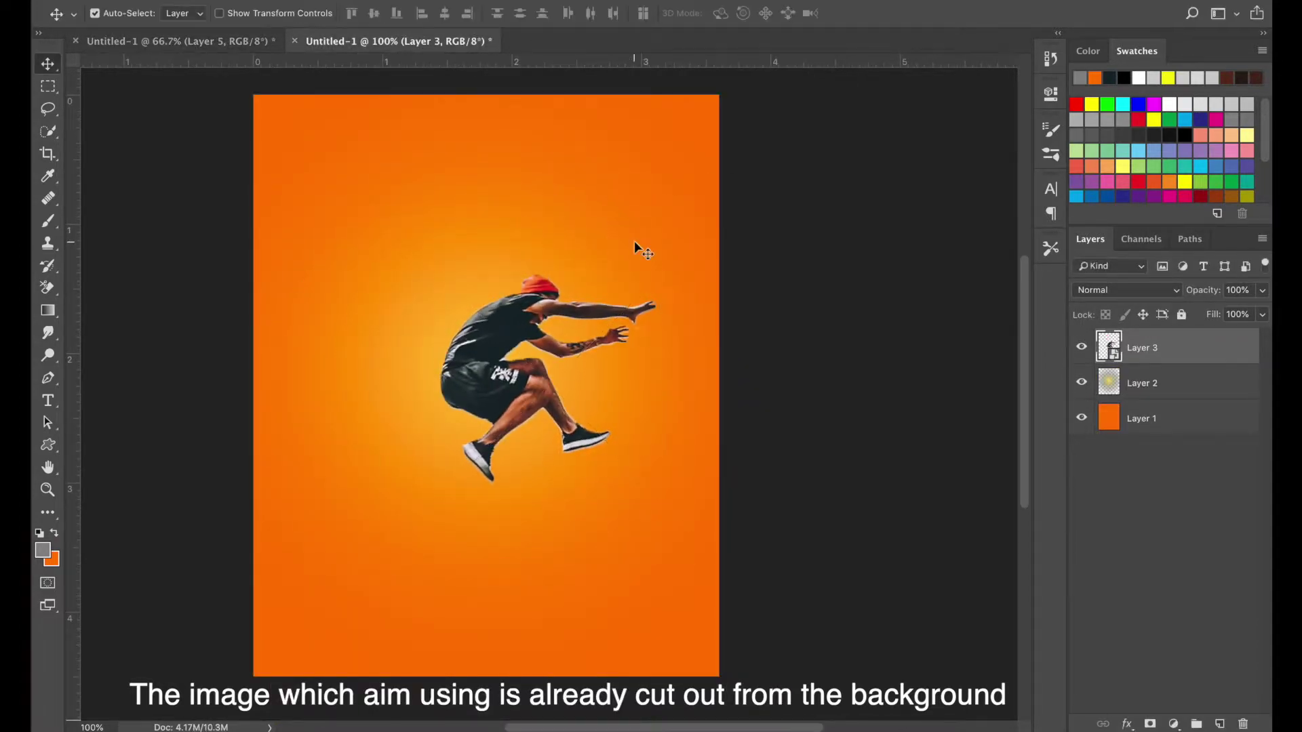
Nudge the jumping man left by 50 px in total so he sits over the yellow glow
key(shift+Left)
key(shift+Left)
key(shift+Left)
key(shift+Left)
key(shift+Left)
key(shift+Left)
key(shift+Right)
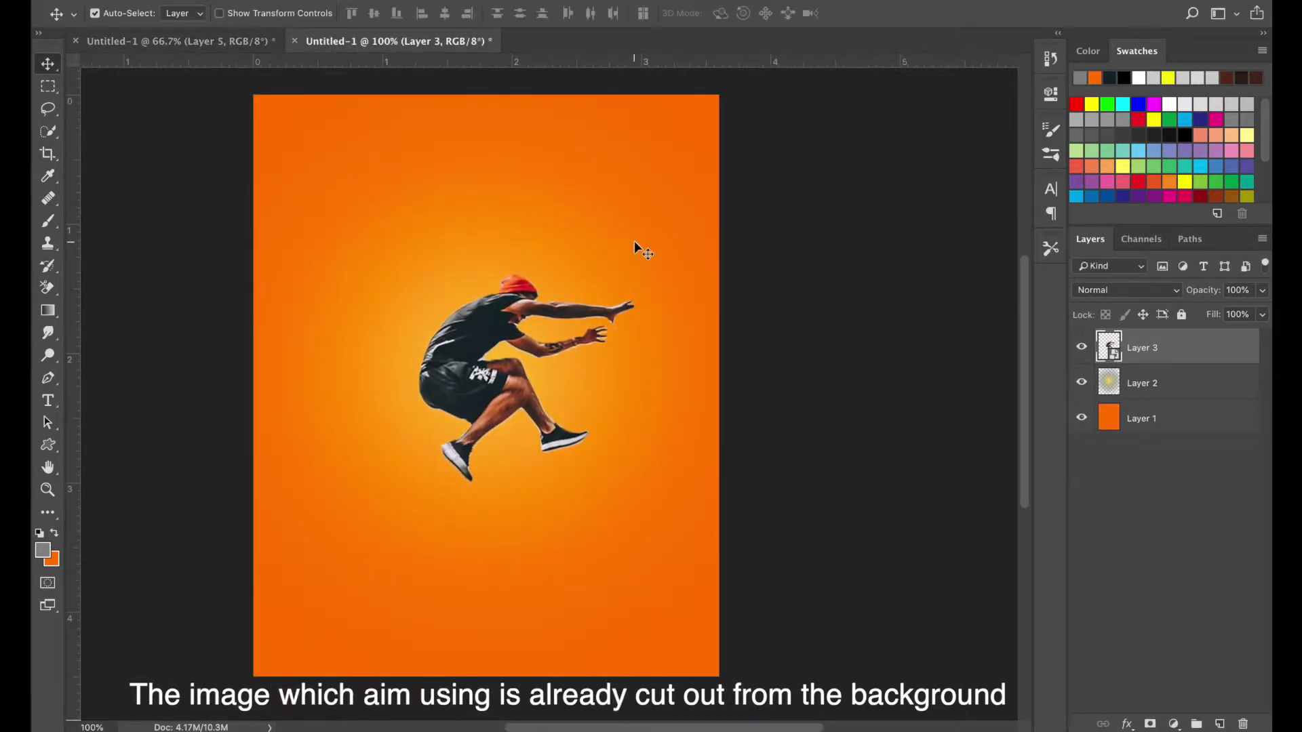
Copy a narrow vertical strip of the man's red hat to a new layer using the Rectangular Marquee tool
key(z)
scroll(772, 432, left, 3)
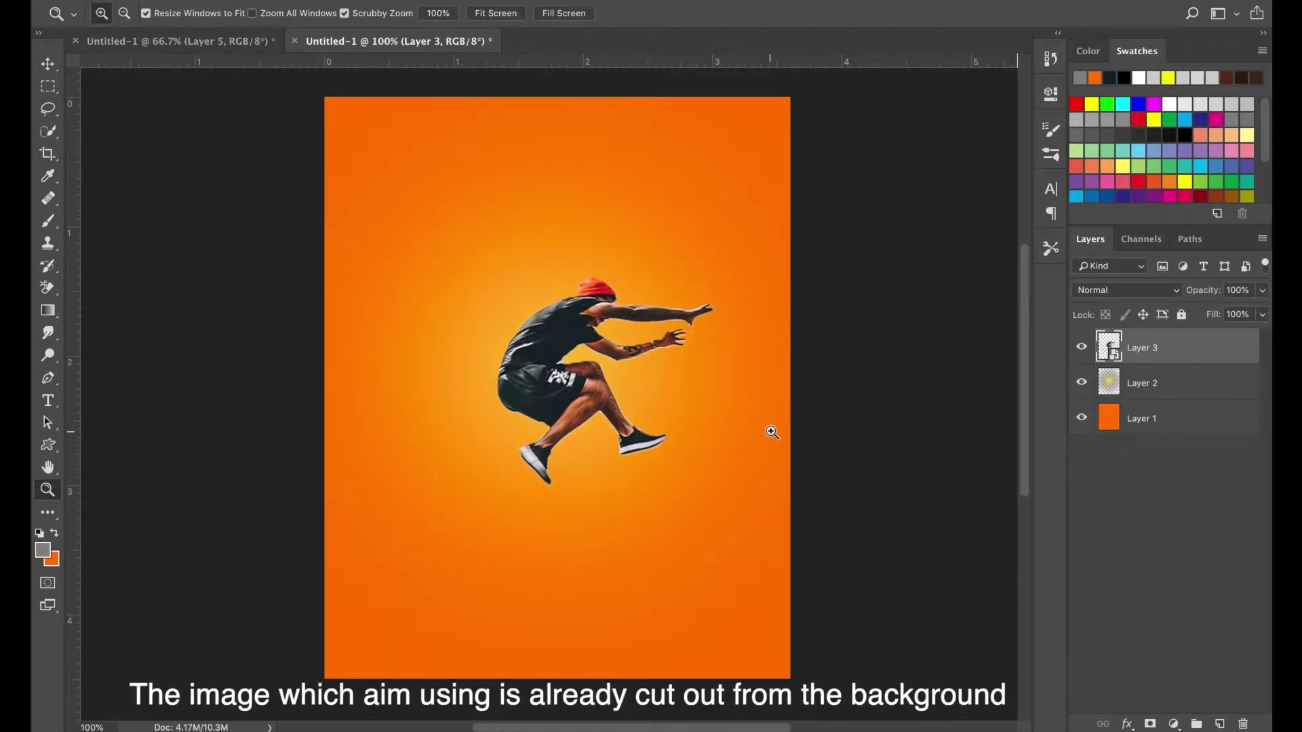
key(v)
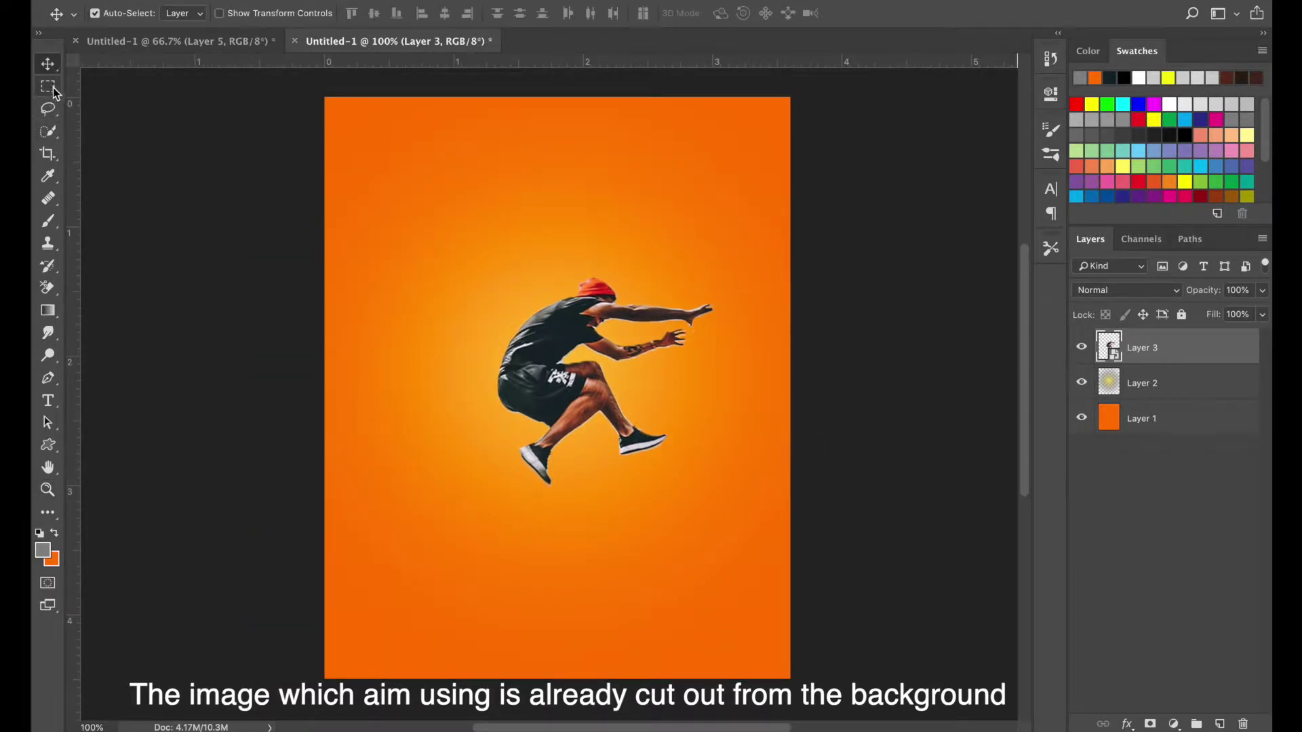
drag(53, 90, 145, 86)
key(z)
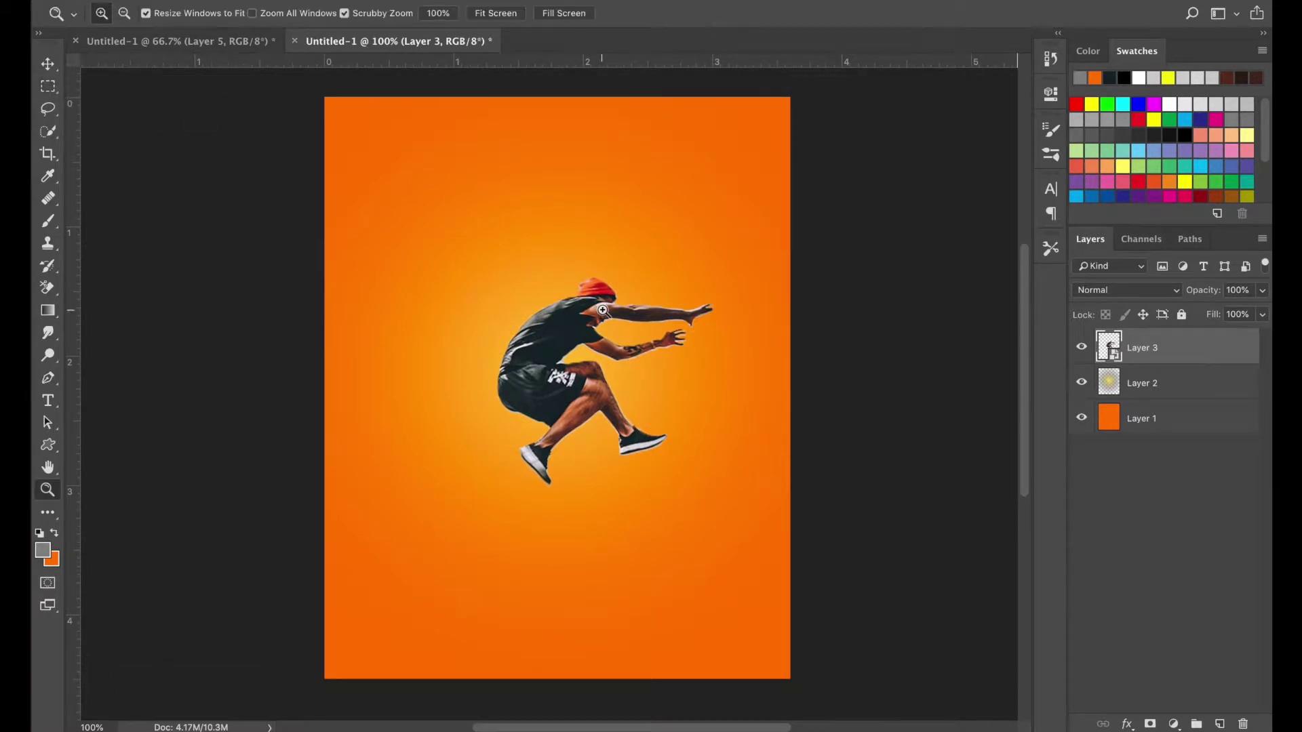
click(585, 282)
click(586, 282)
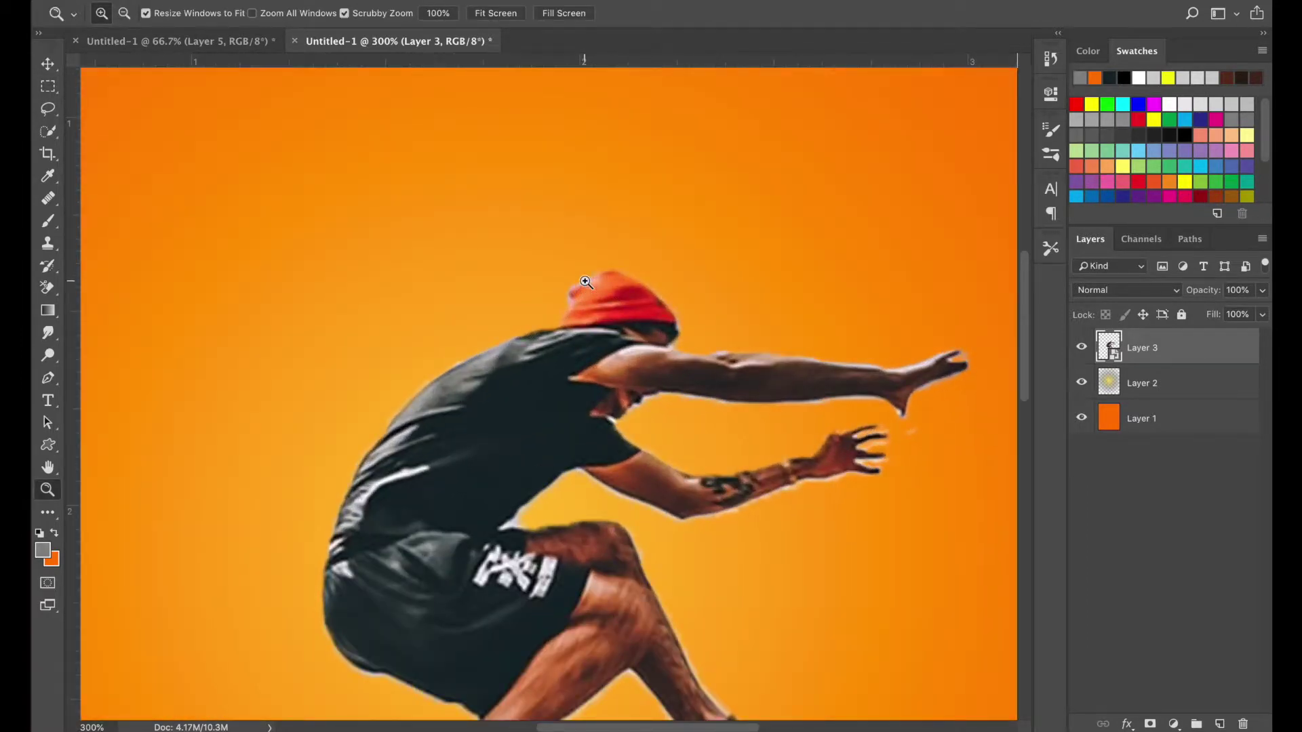
key(m)
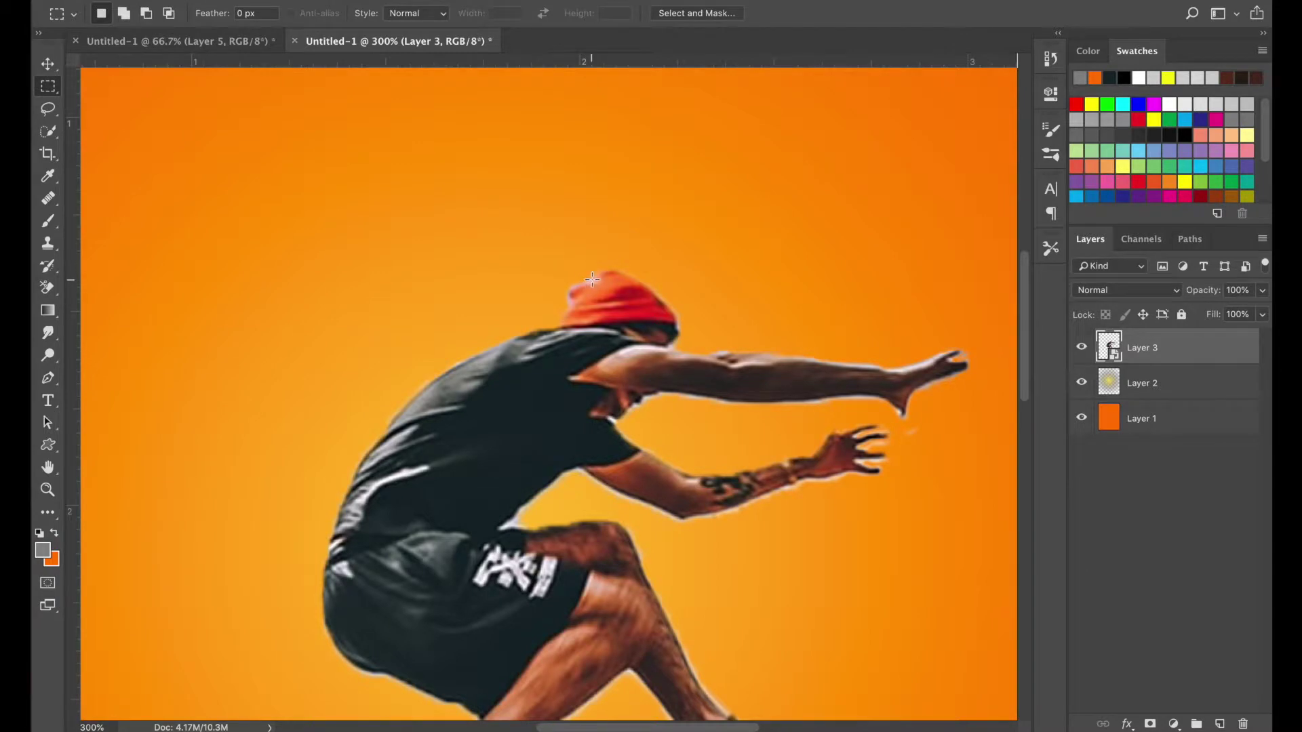
drag(592, 279, 609, 322)
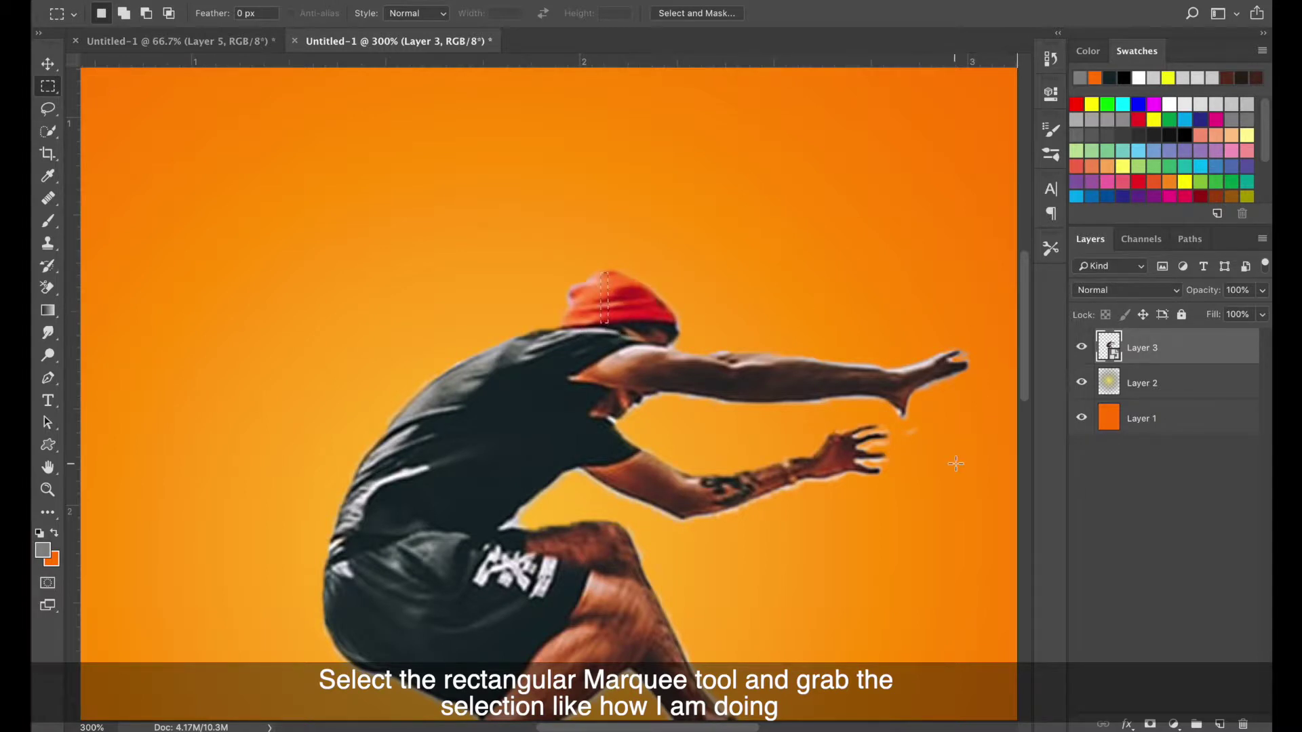
key(ctrl+j)
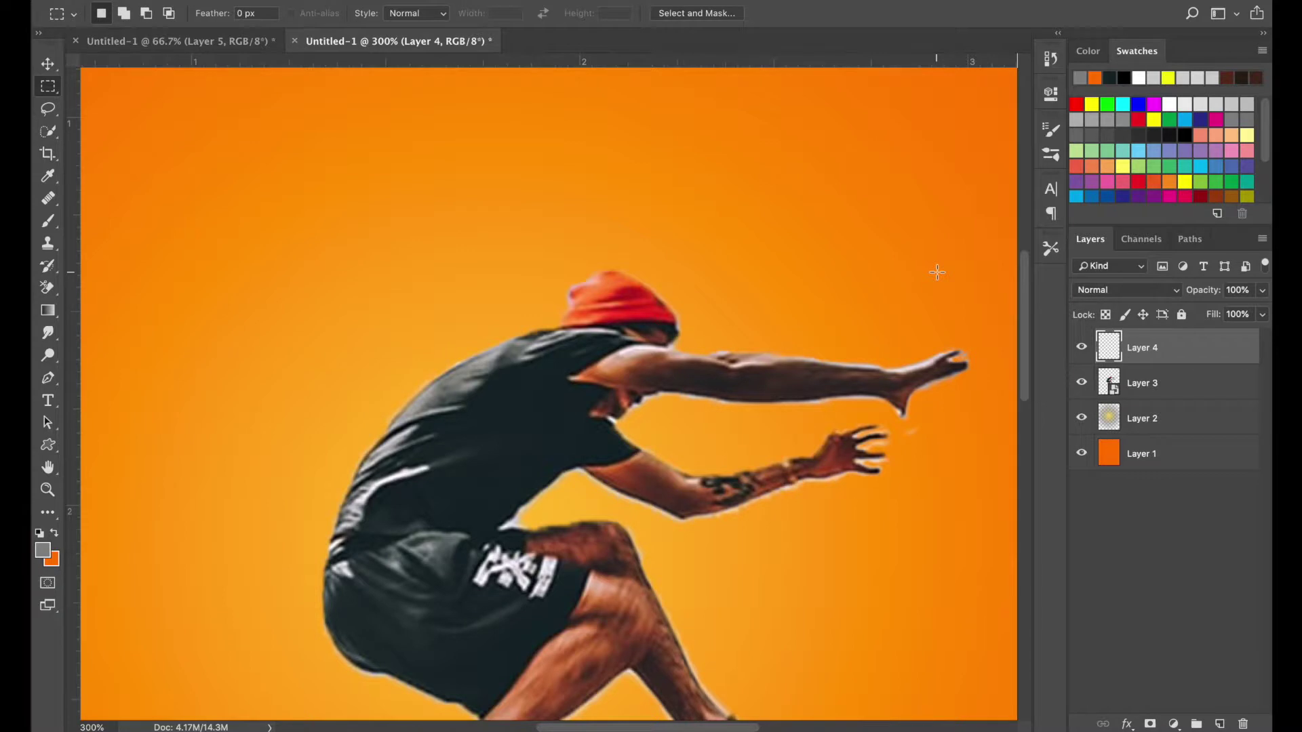
Stretch the copied hat strip horizontally past both edges of the poster
key(ctrl+t)
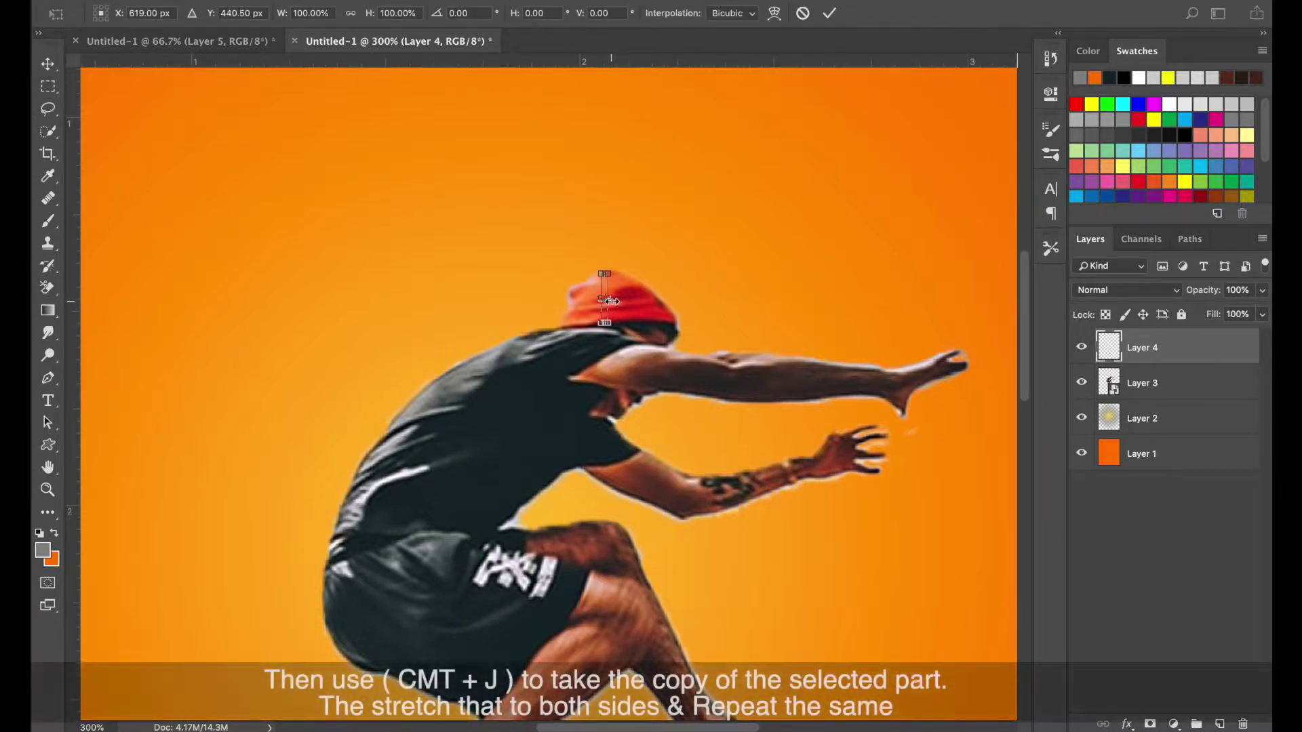
key(ctrl+minus)
key(ctrl+minus)
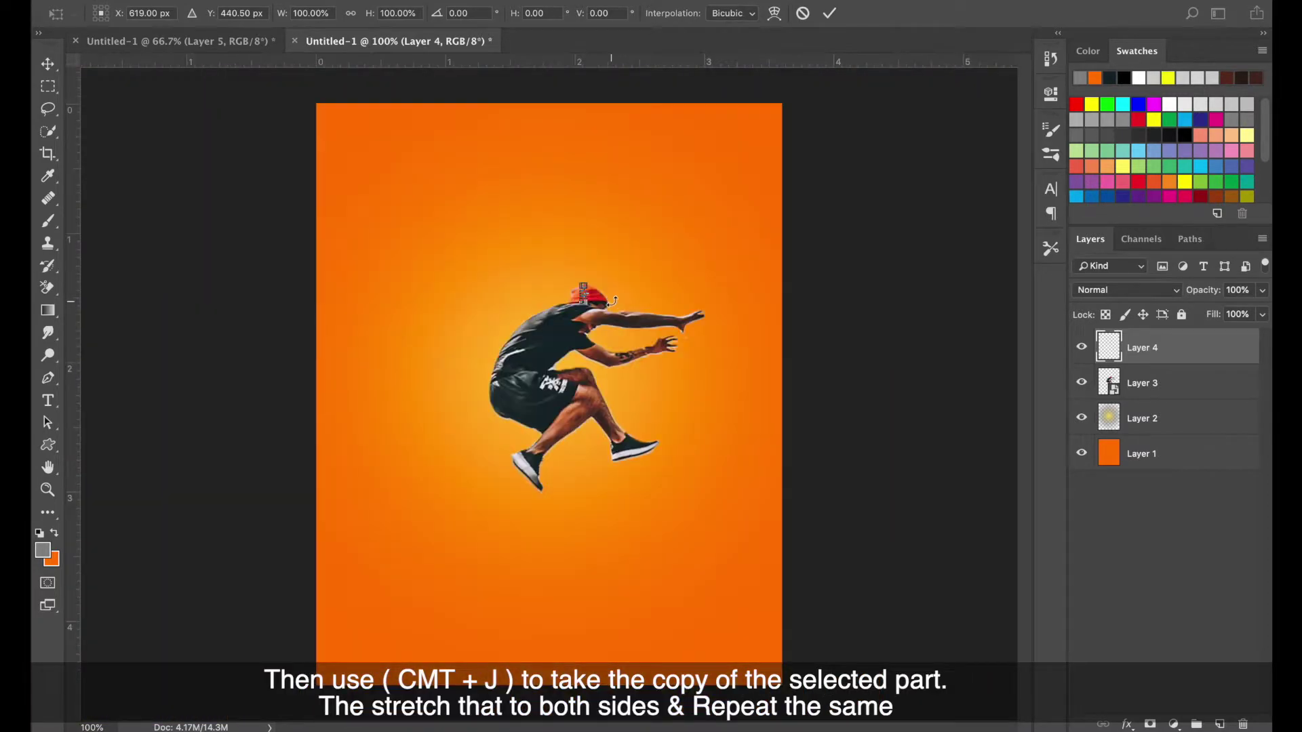
drag(586, 297, 866, 294)
drag(587, 296, 282, 287)
click(832, 14)
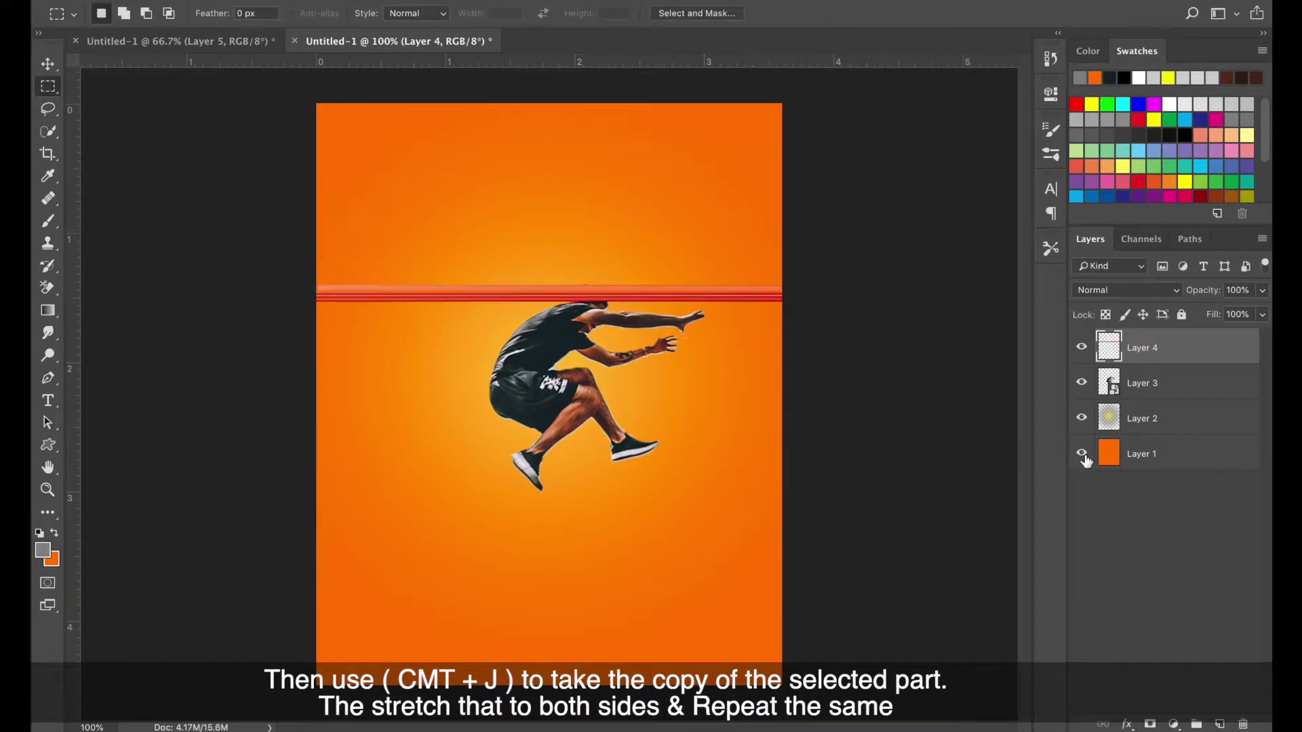
Set the fill of Layer 2, the yellow glow, to 100% and deselect the layer
click(1126, 417)
click(1264, 314)
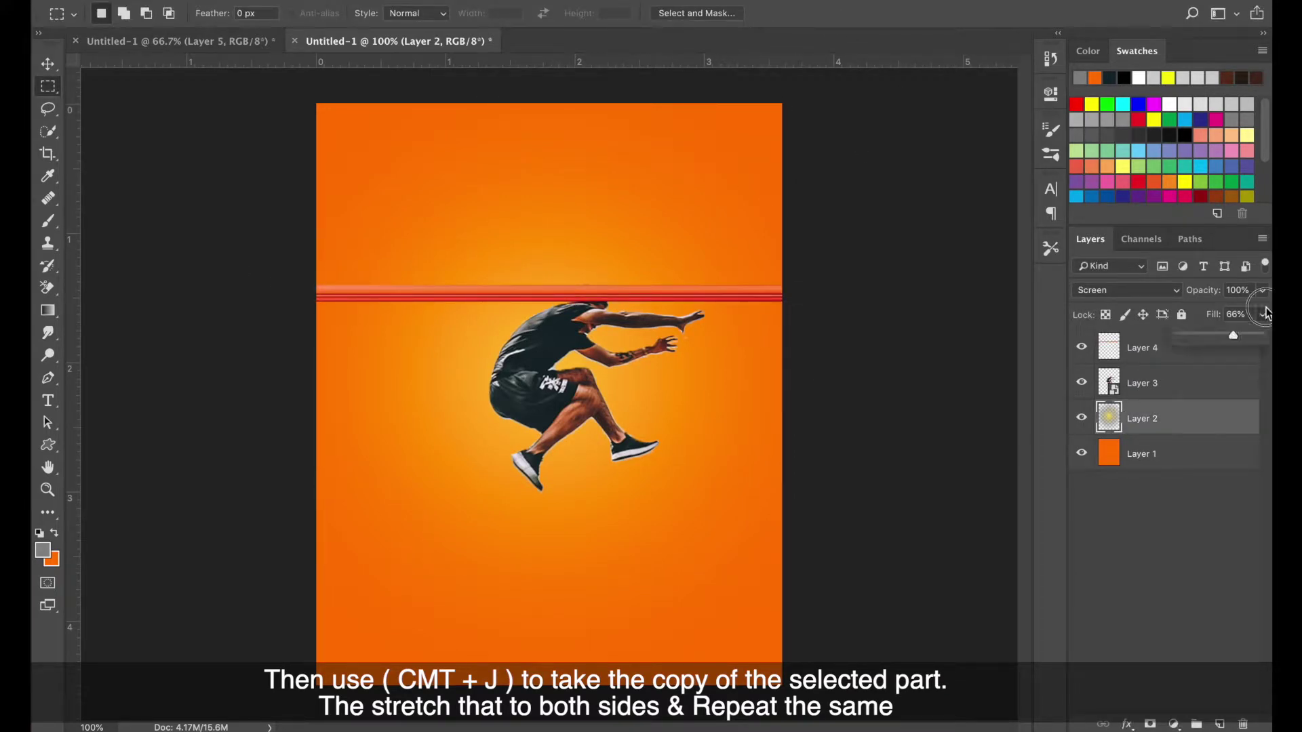
drag(1233, 335, 1261, 335)
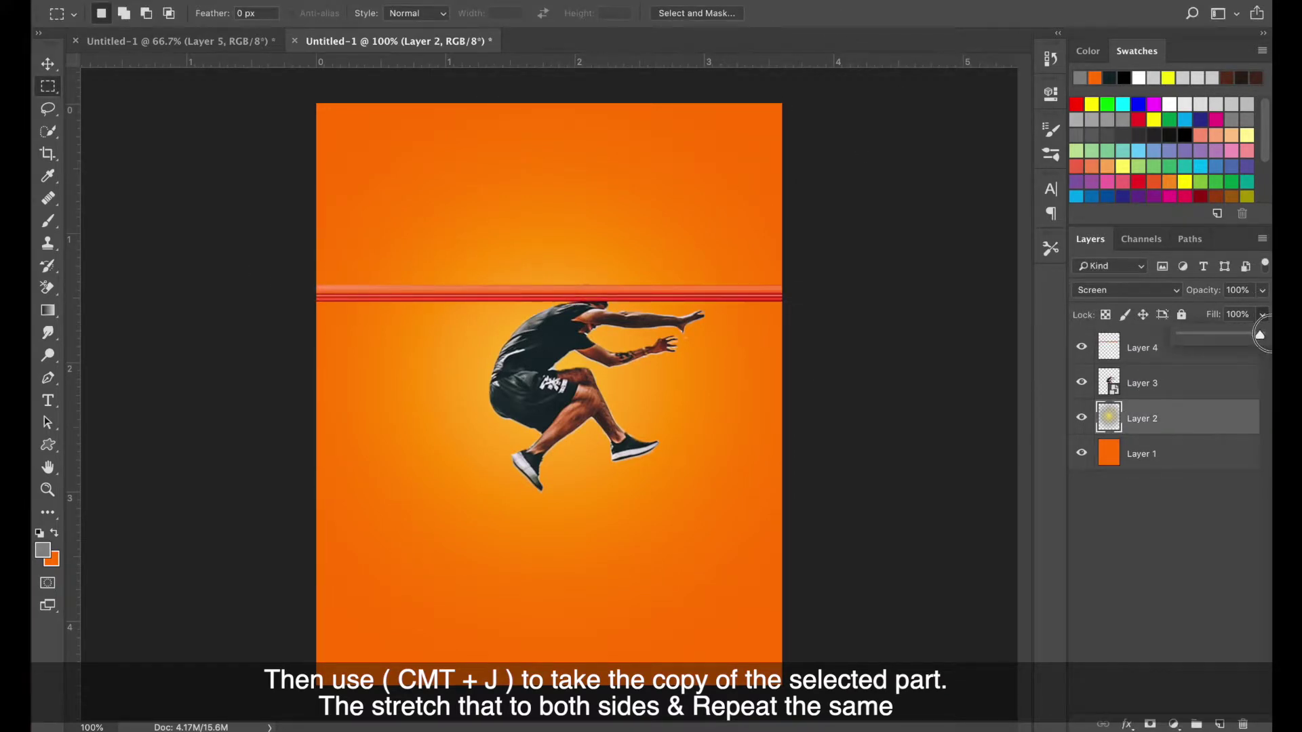
click(1116, 527)
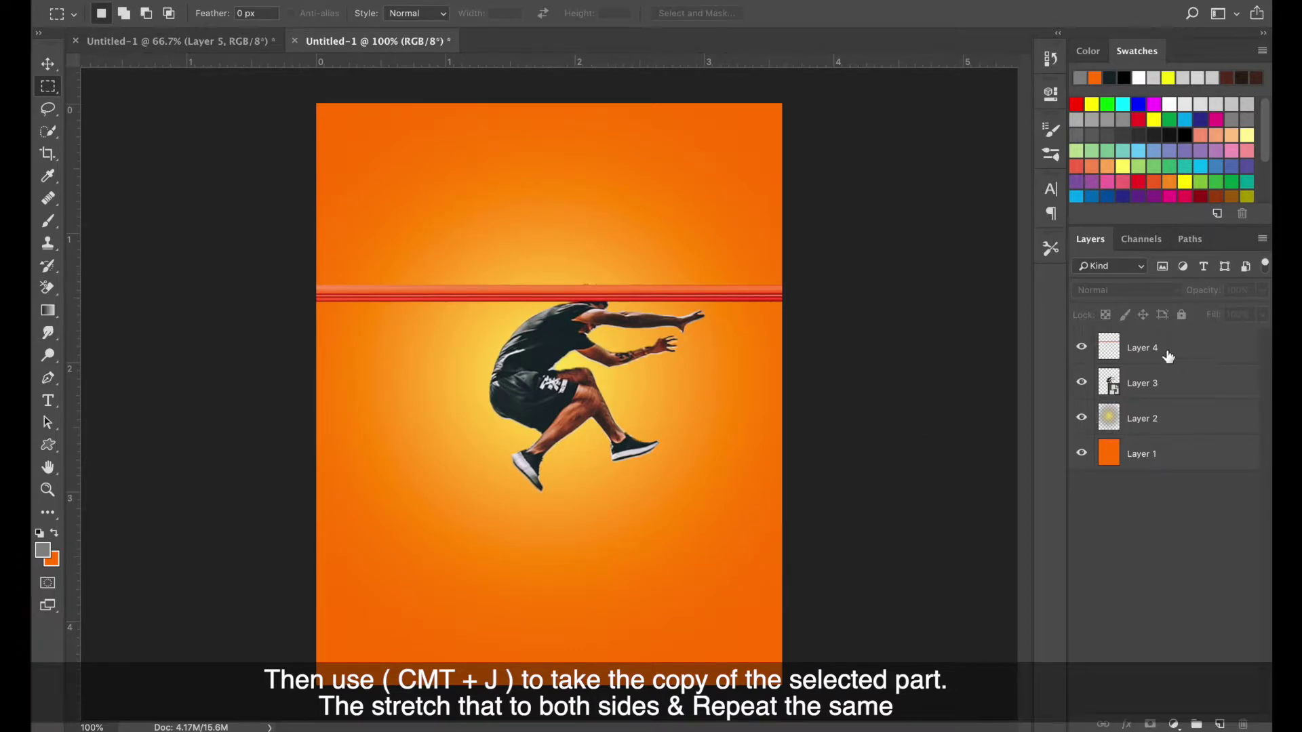
Copy a narrow vertical strip of the man's shoulder and upper body from Layer 3 to a new layer
click(1158, 380)
key(z)
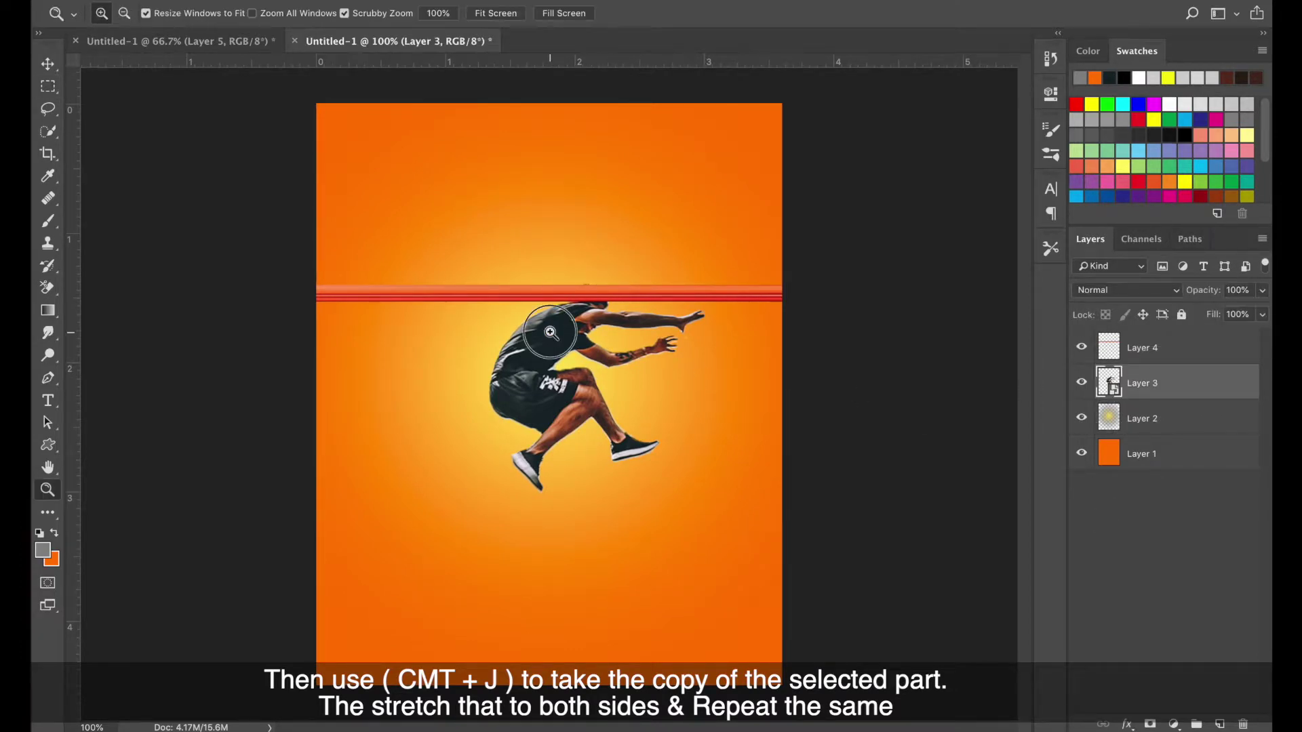
click(551, 332)
key(m)
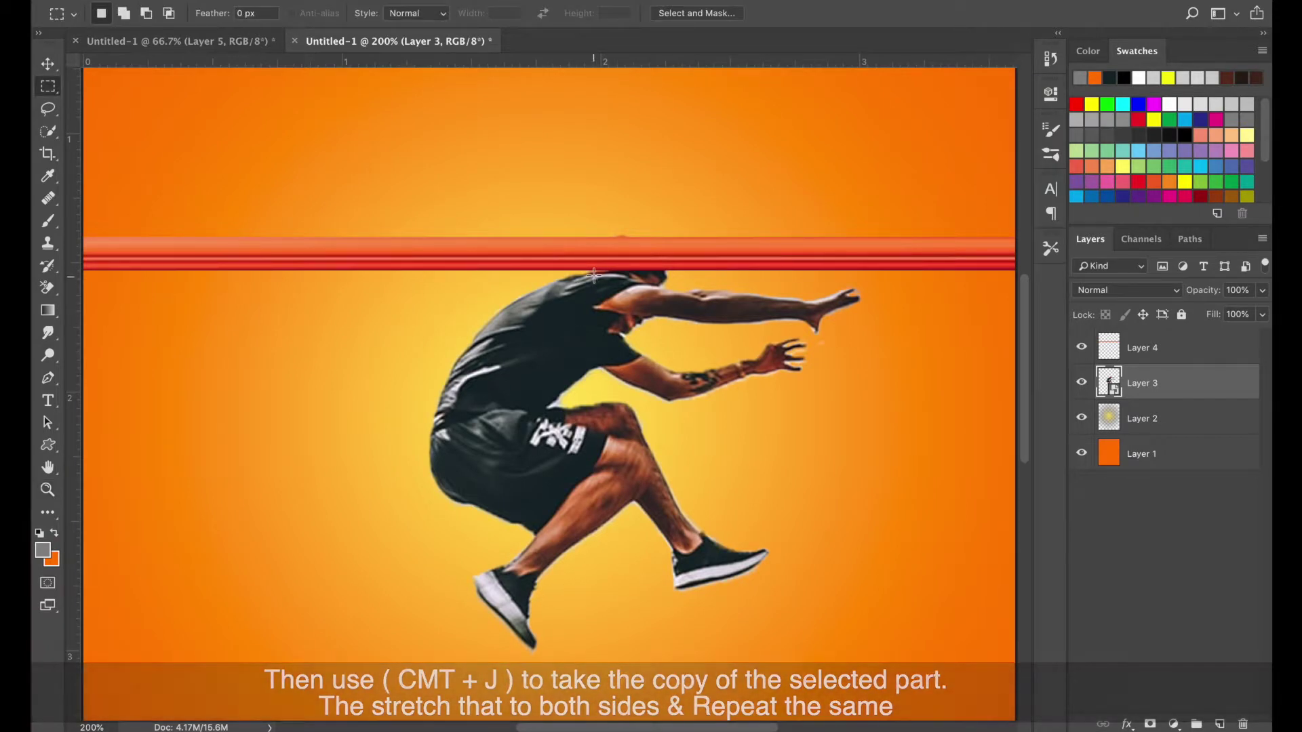
drag(596, 271, 612, 364)
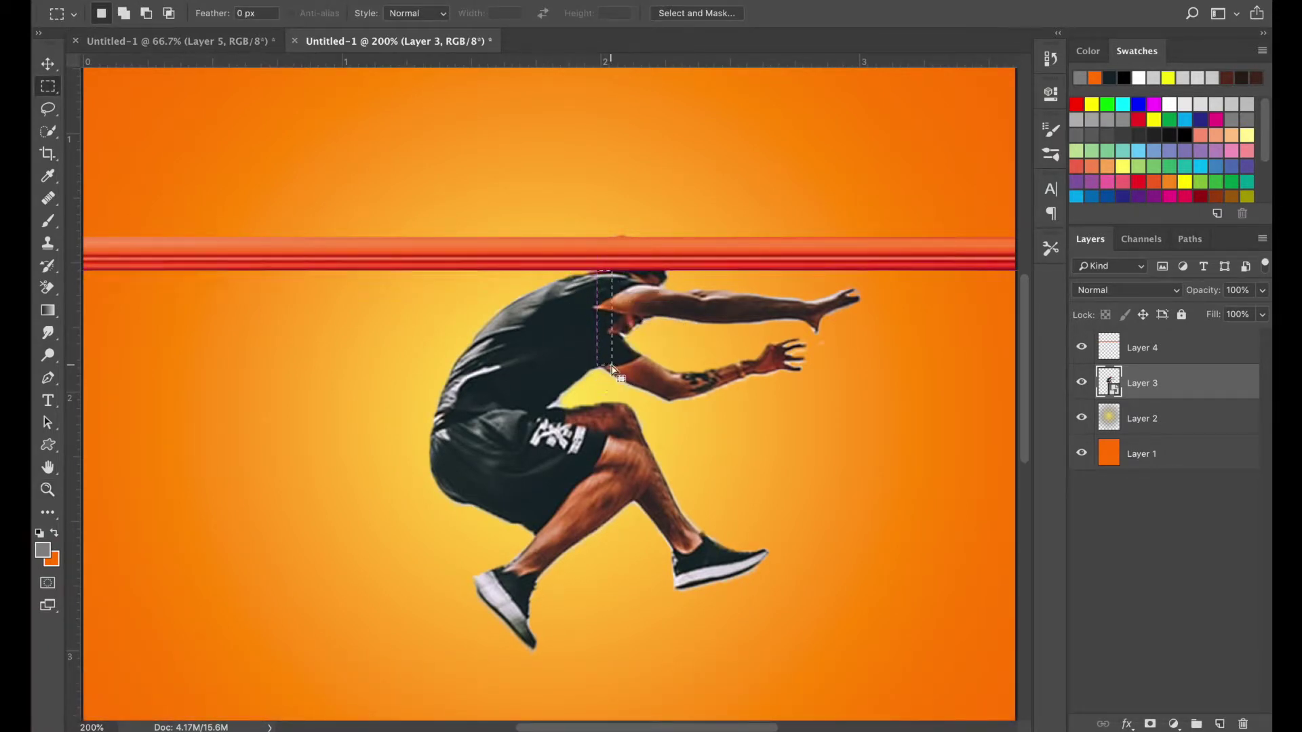
key(ctrl+j)
Stretch the copied upper-body strip horizontally past both edges of the poster
key(ctrl+t)
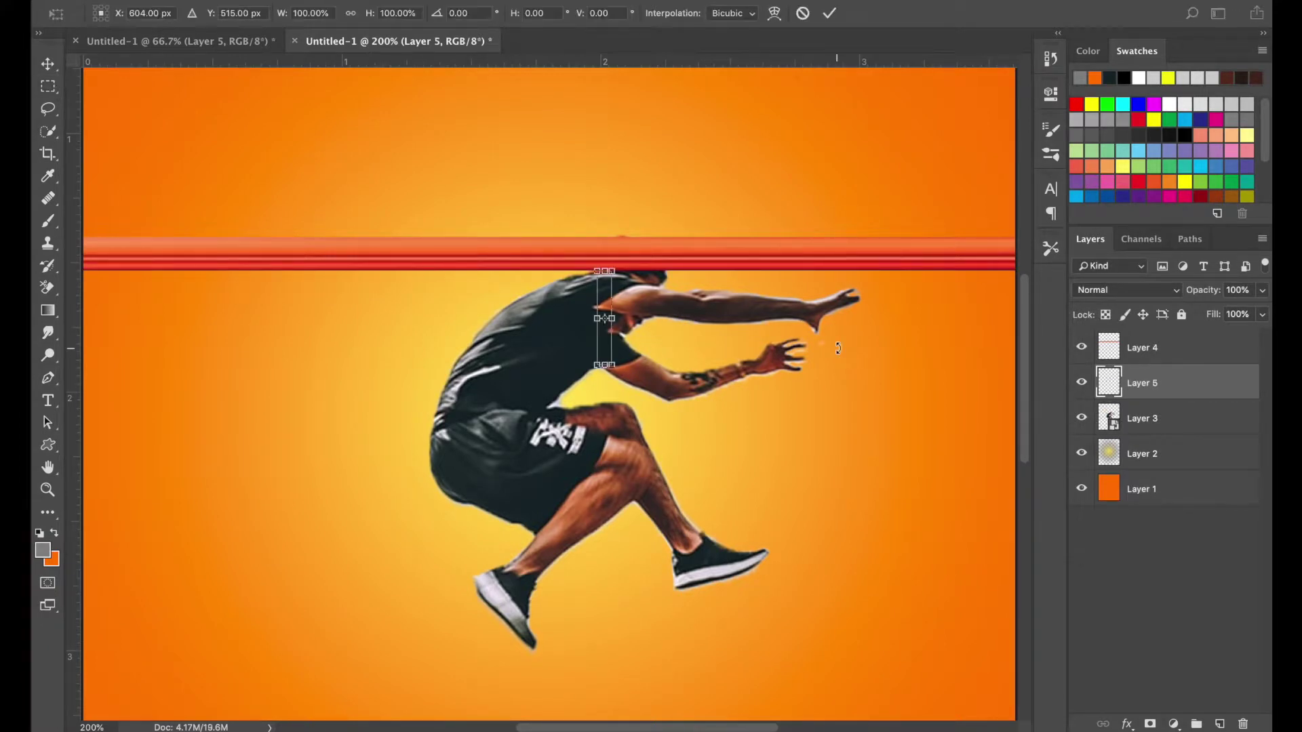
key(ctrl+minus)
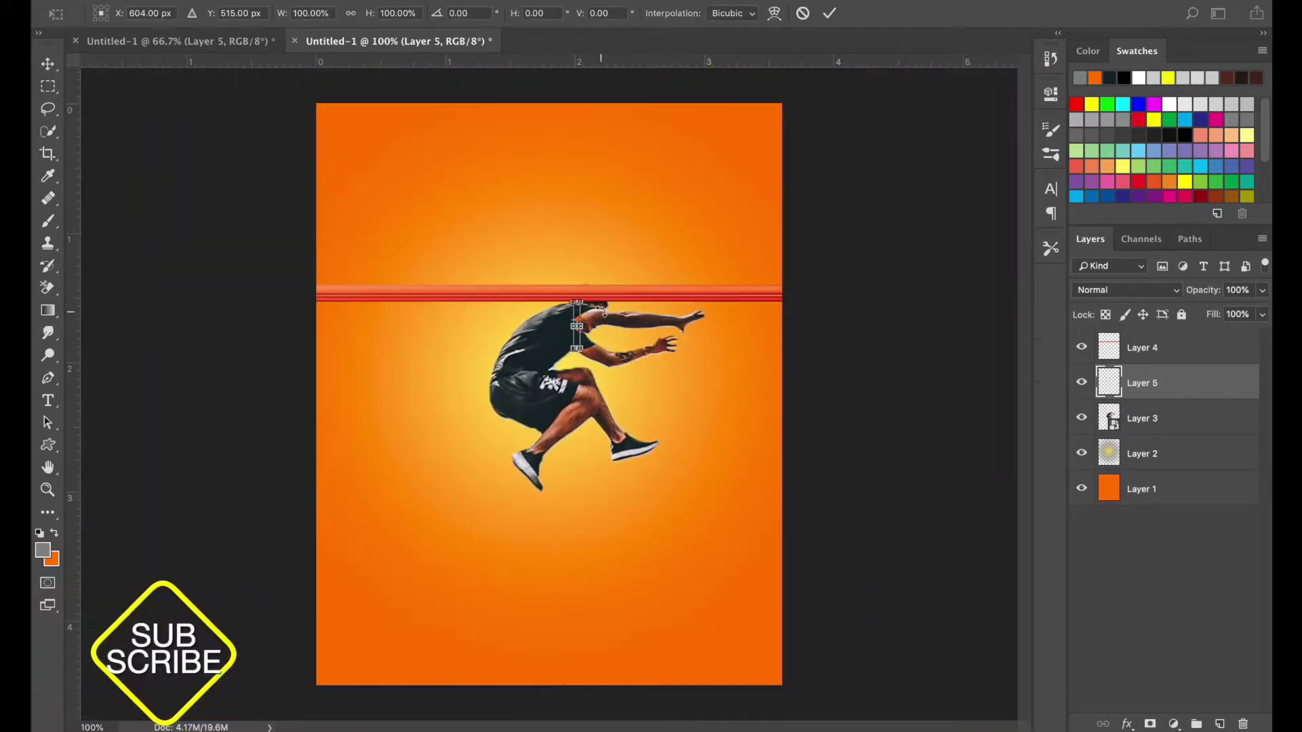
drag(582, 326, 867, 326)
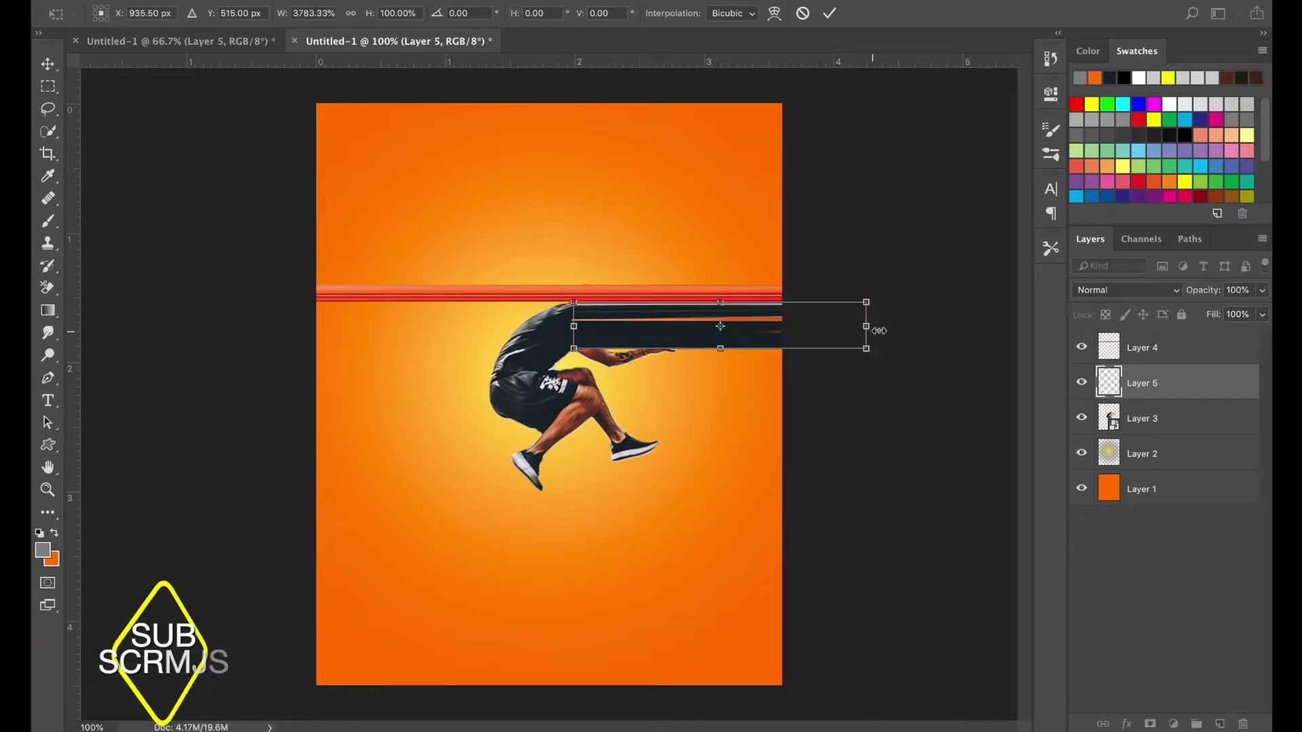
drag(573, 326, 160, 329)
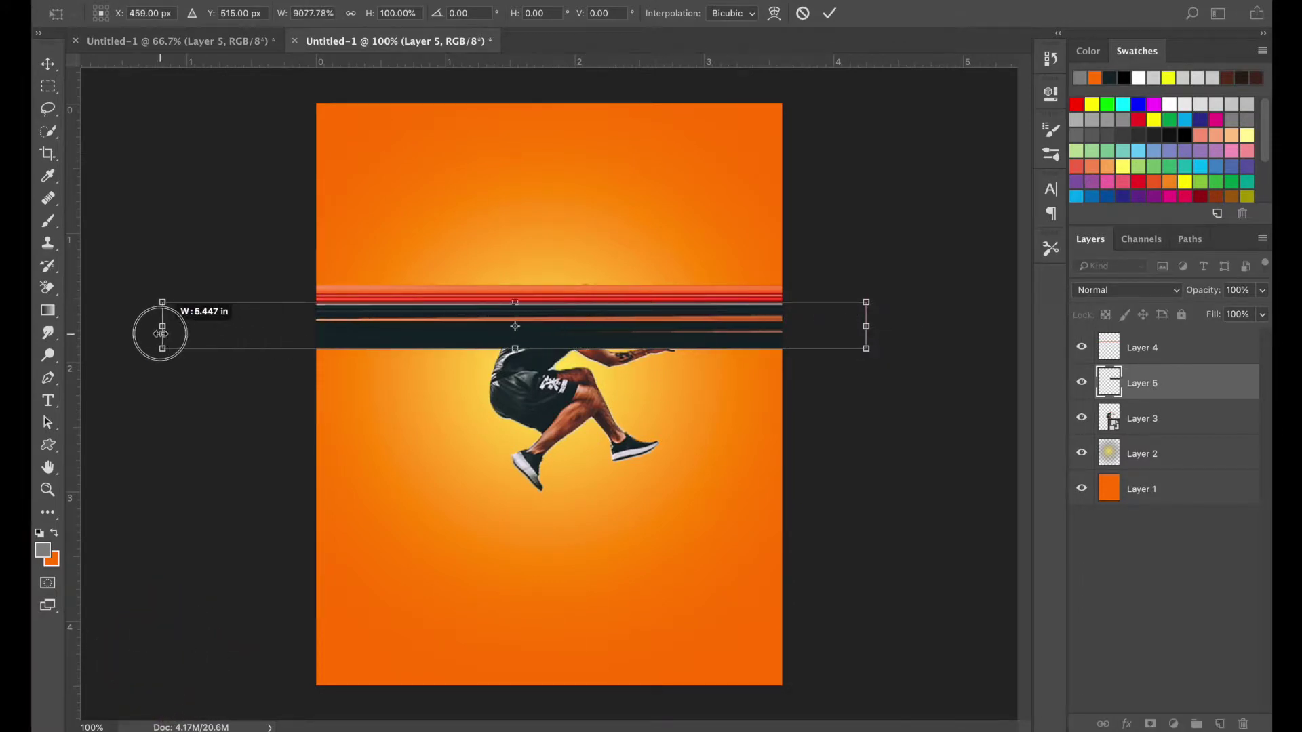
key(Return)
Copy a narrow strip of the lower torso and shorts from Layer 3 to a new layer and stretch it across the poster
key(m)
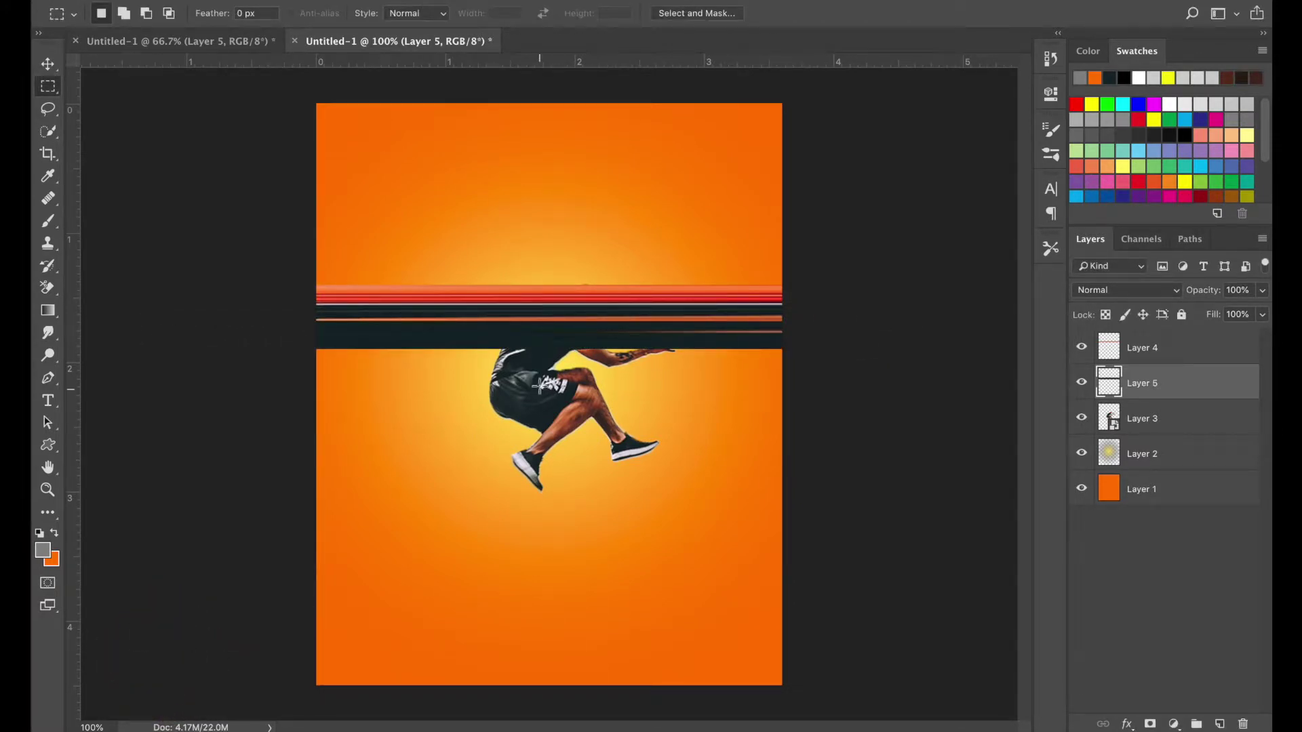
click(1112, 427)
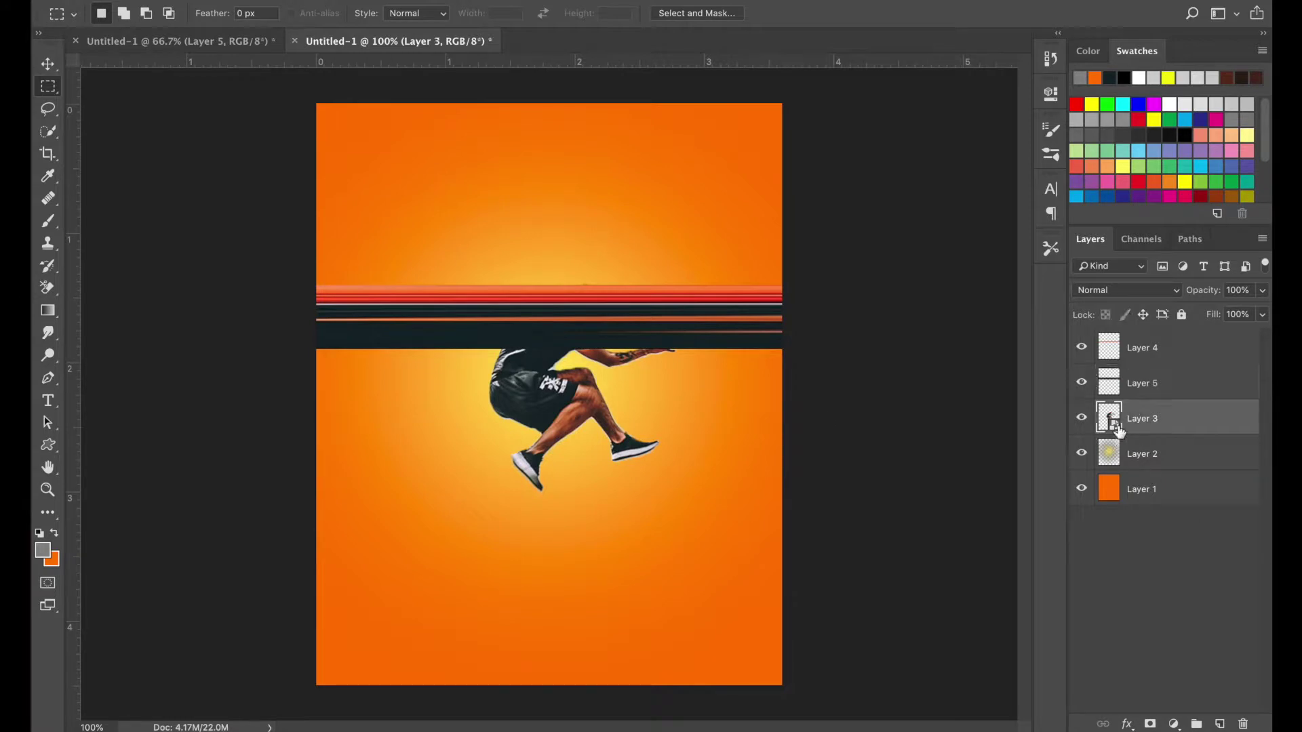
drag(533, 349, 836, 376)
key(super+j)
key(super+t)
drag(531, 389, 232, 389)
key(Return)
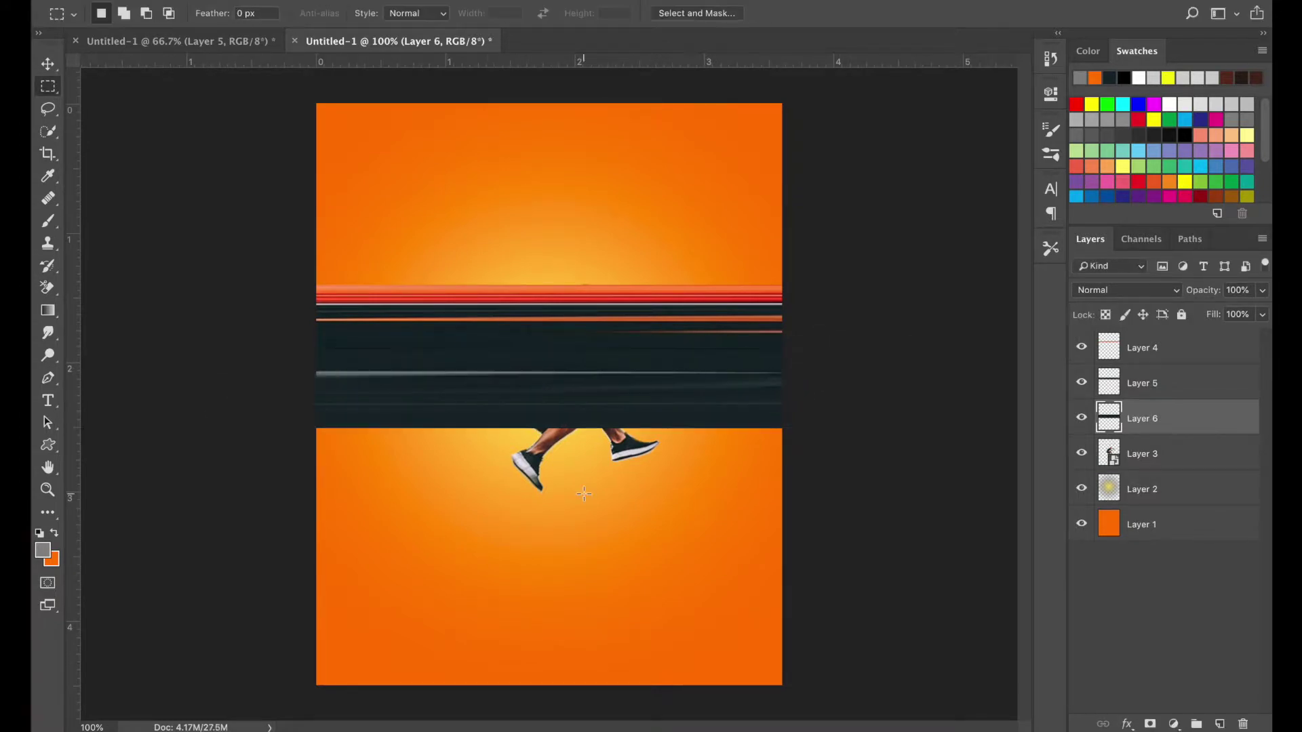
Copy a narrow strip of the man's lower leg from Layer 3 to a new layer and stretch it across the poster
click(1122, 447)
mouse_move(553, 425)
mouse_down()
mouse_move(547, 449)
mouse_move(865, 436)
mouse_move(209, 458)
mouse_up()
key(super+j)
key(super+t)
key(Return)
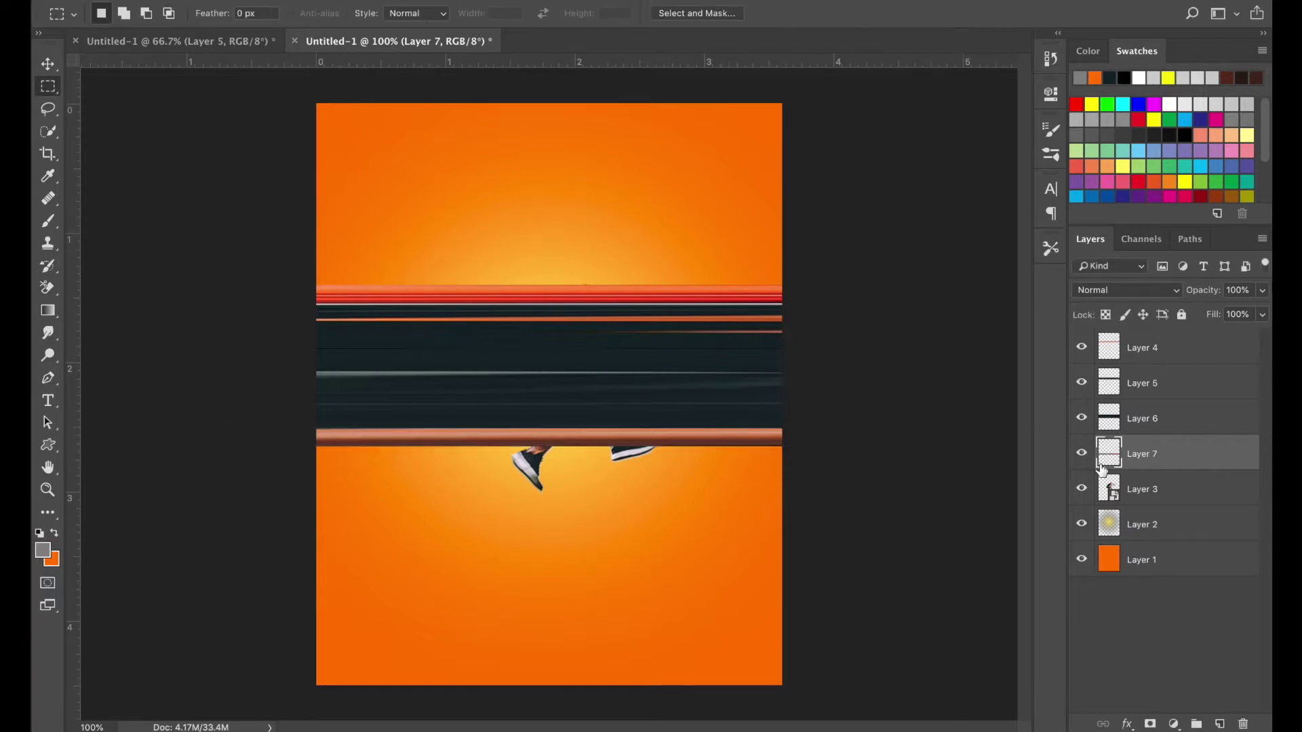
Copy a narrow strip of the man's shoe from Layer 3 to a new layer and stretch it past both poster edges
click(1129, 489)
mouse_move(544, 446)
mouse_down()
mouse_move(534, 490)
mouse_move(973, 468)
mouse_up()
key(super+j)
key(super+t)
drag(534, 468, 86, 469)
drag(971, 469, 1171, 442)
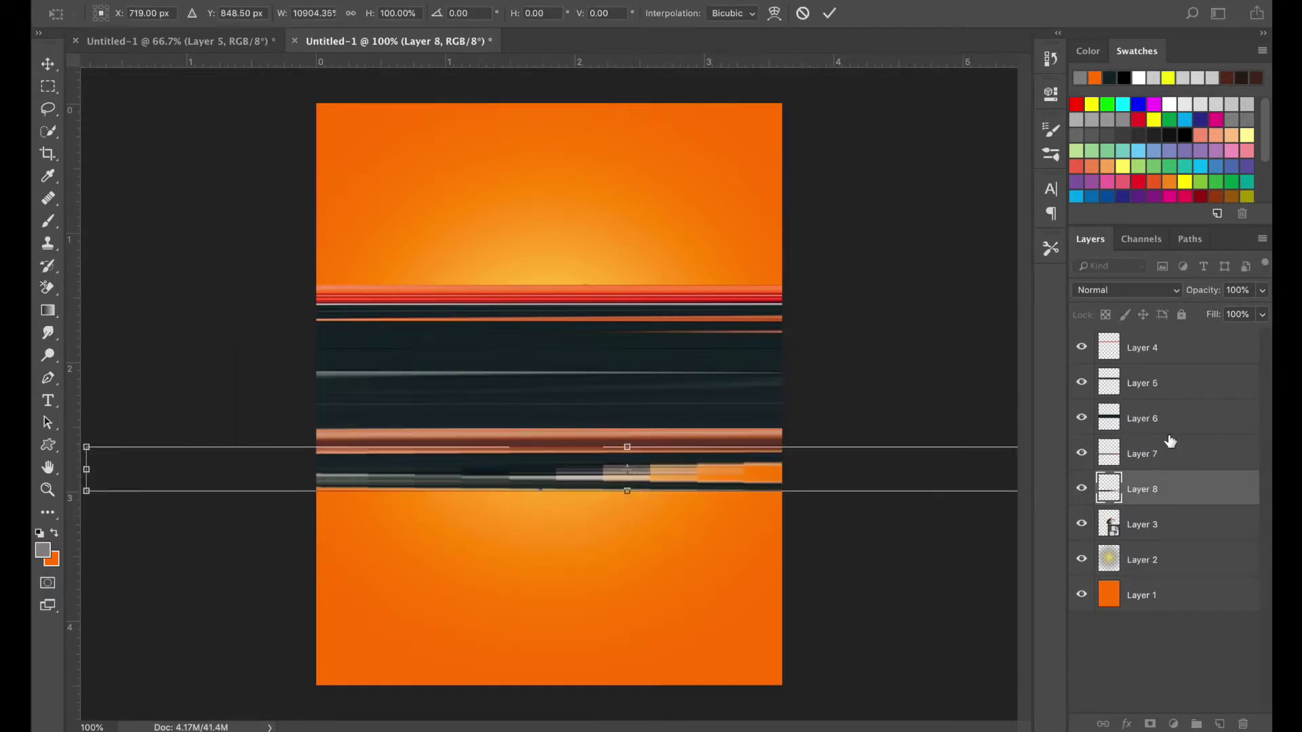
key(Return)
Select the five stretched strip layers, Layer 4 through Layer 8, try grouping them, and undo the grouping
key(z)
alt+click(562, 403)
click(562, 404)
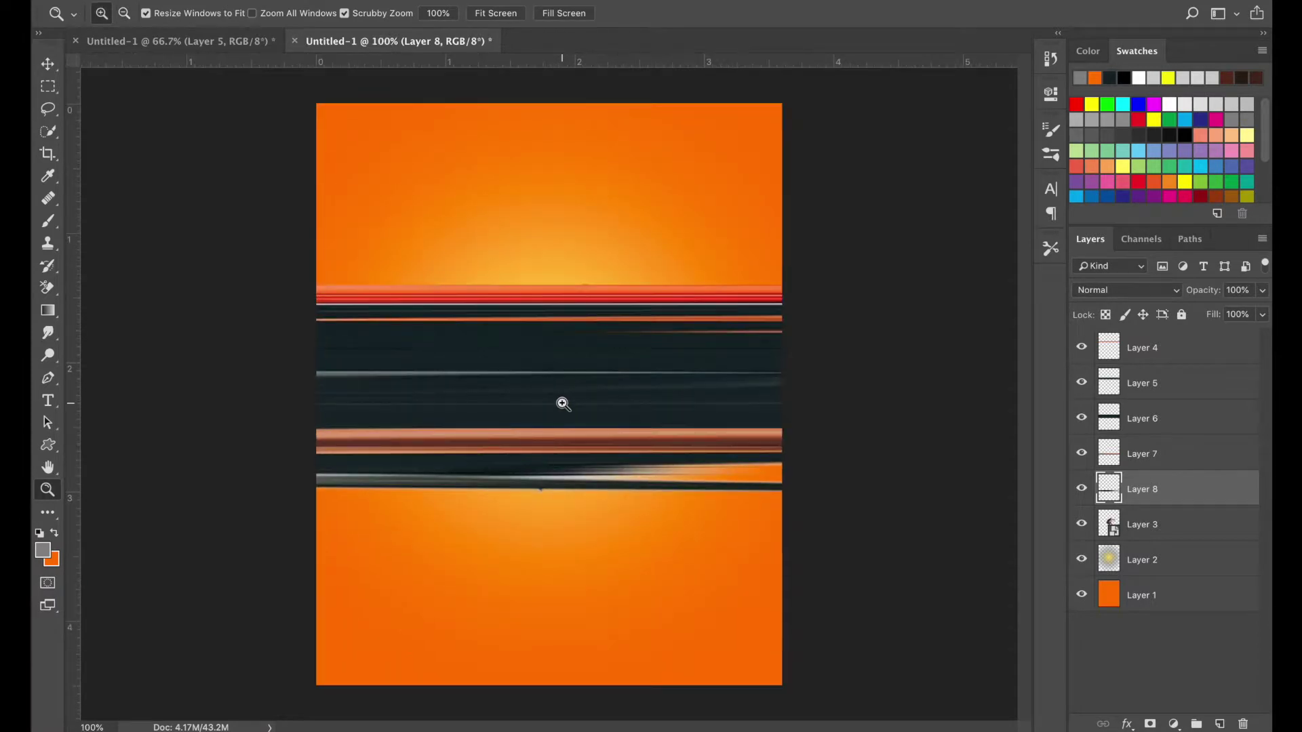
key(v)
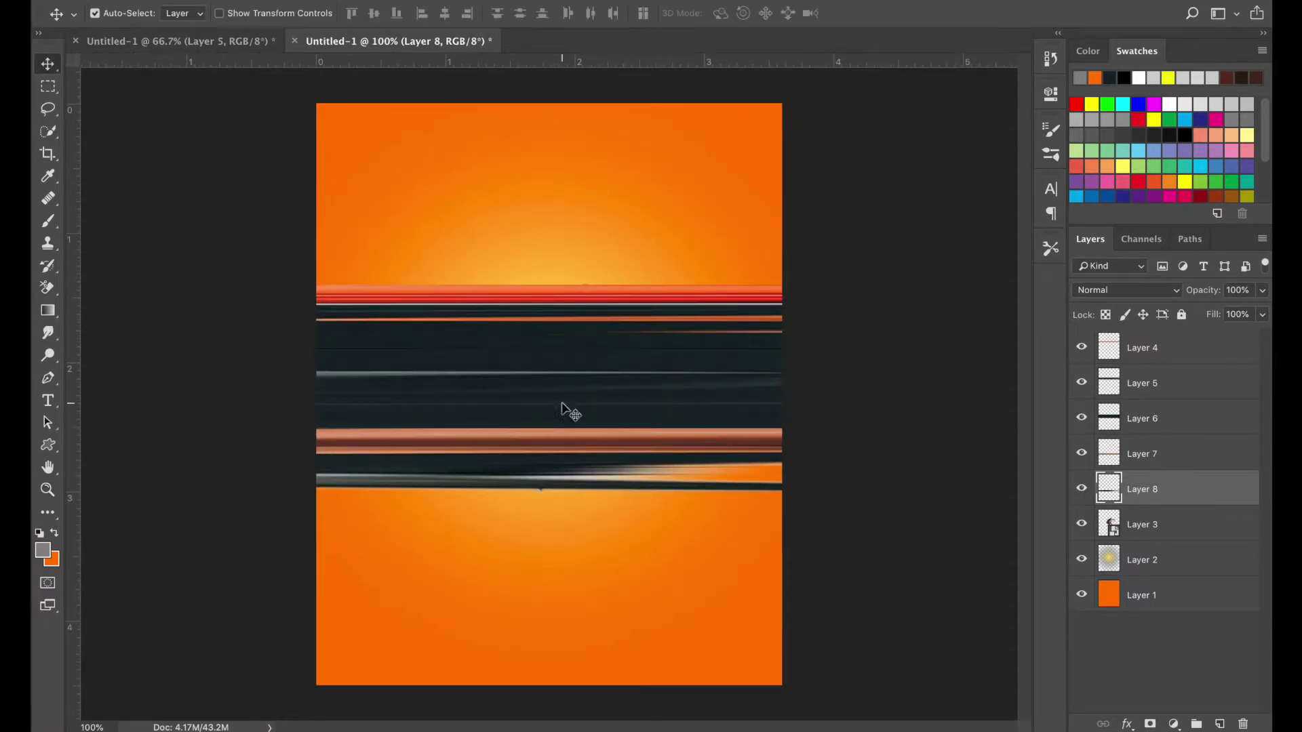
shift+click(1178, 354)
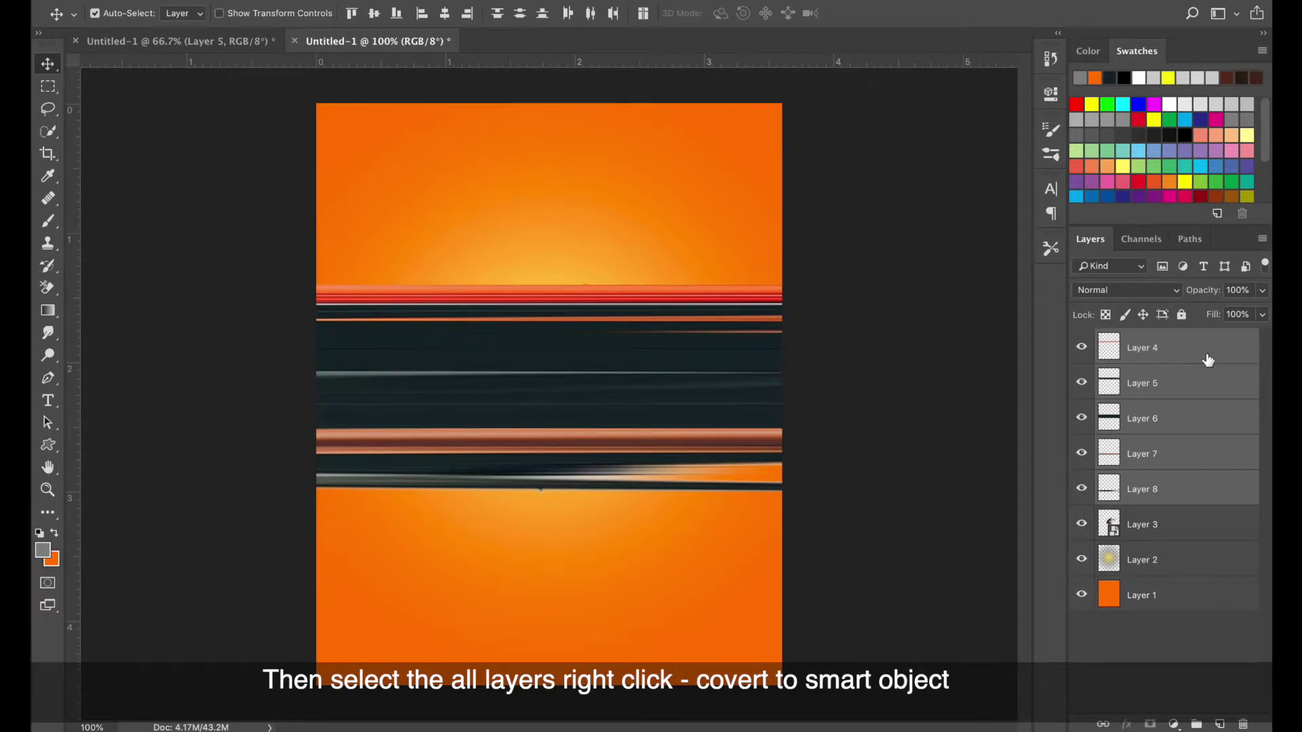
drag(1206, 354, 1194, 724)
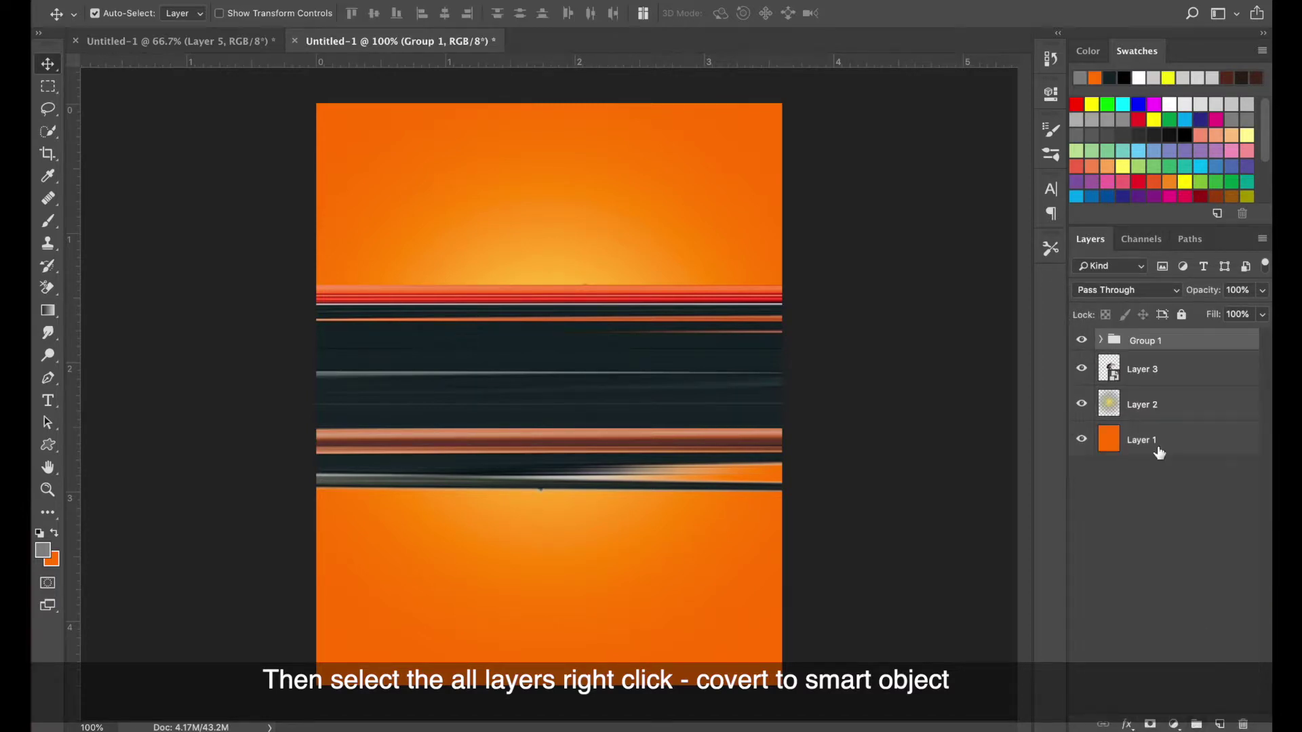
key(super+z)
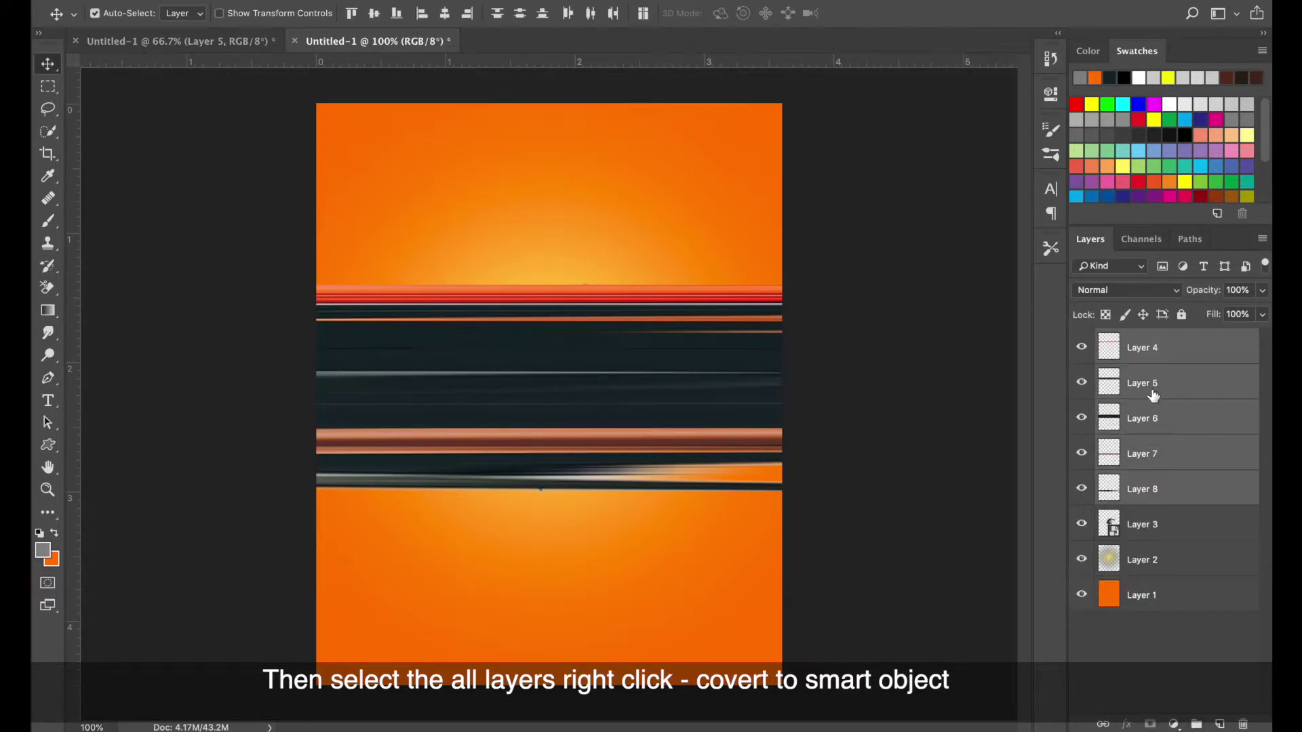
Convert the five selected strip layers into one smart object and duplicate it
right_click(1153, 390)
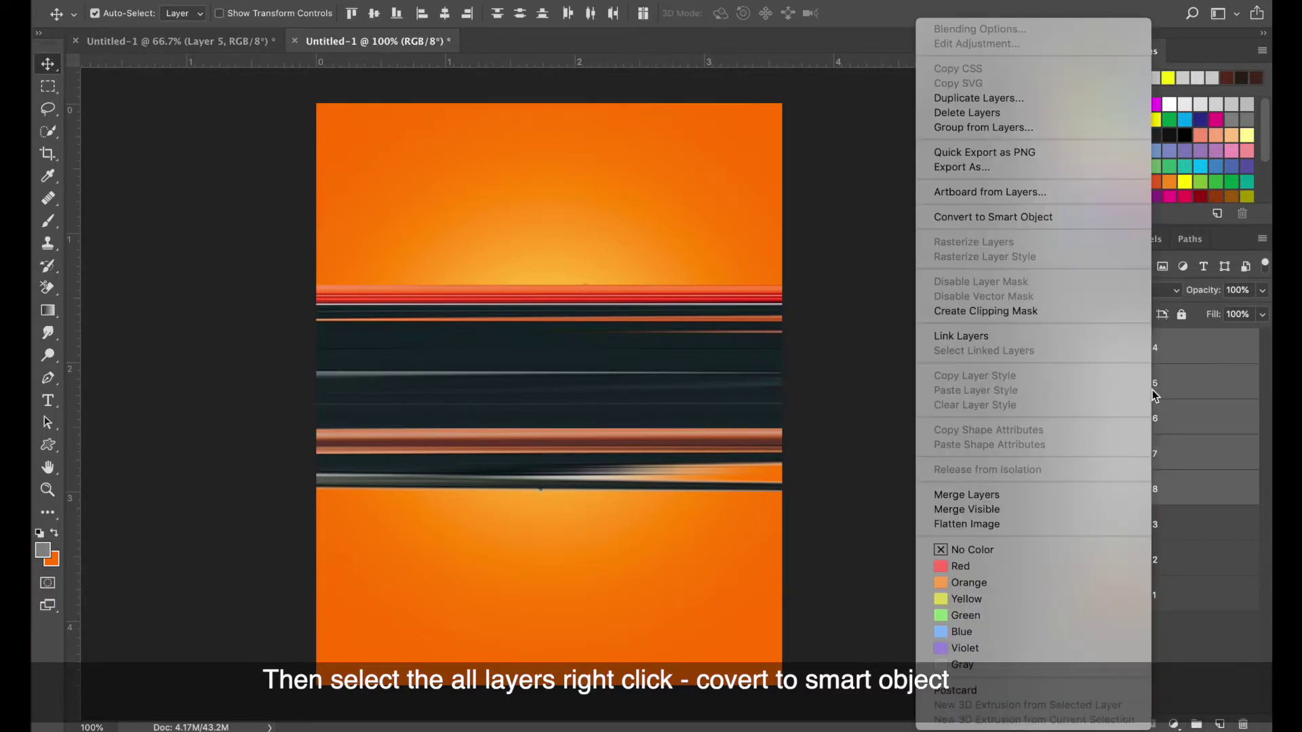
click(1041, 217)
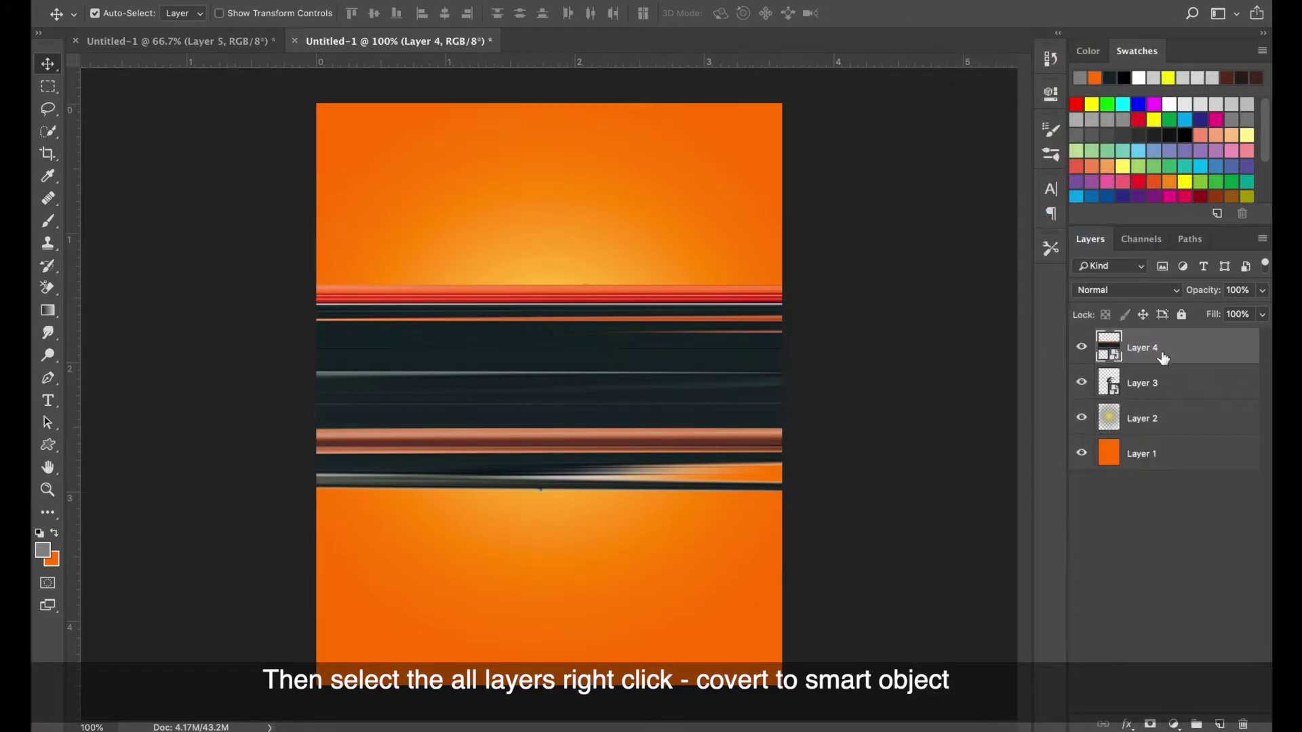
key(ctrl+j)
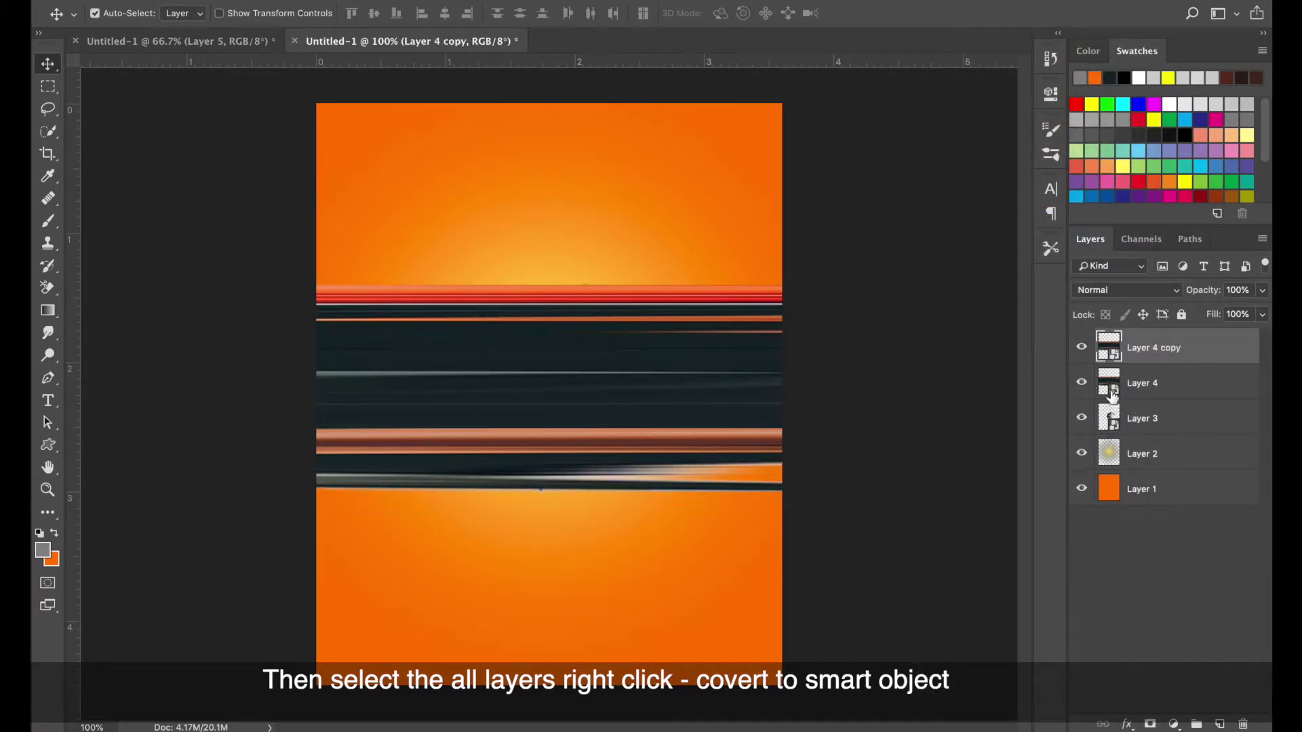
Hide the original Layer 4 smart object and keep only its copy visible above the man
click(1082, 383)
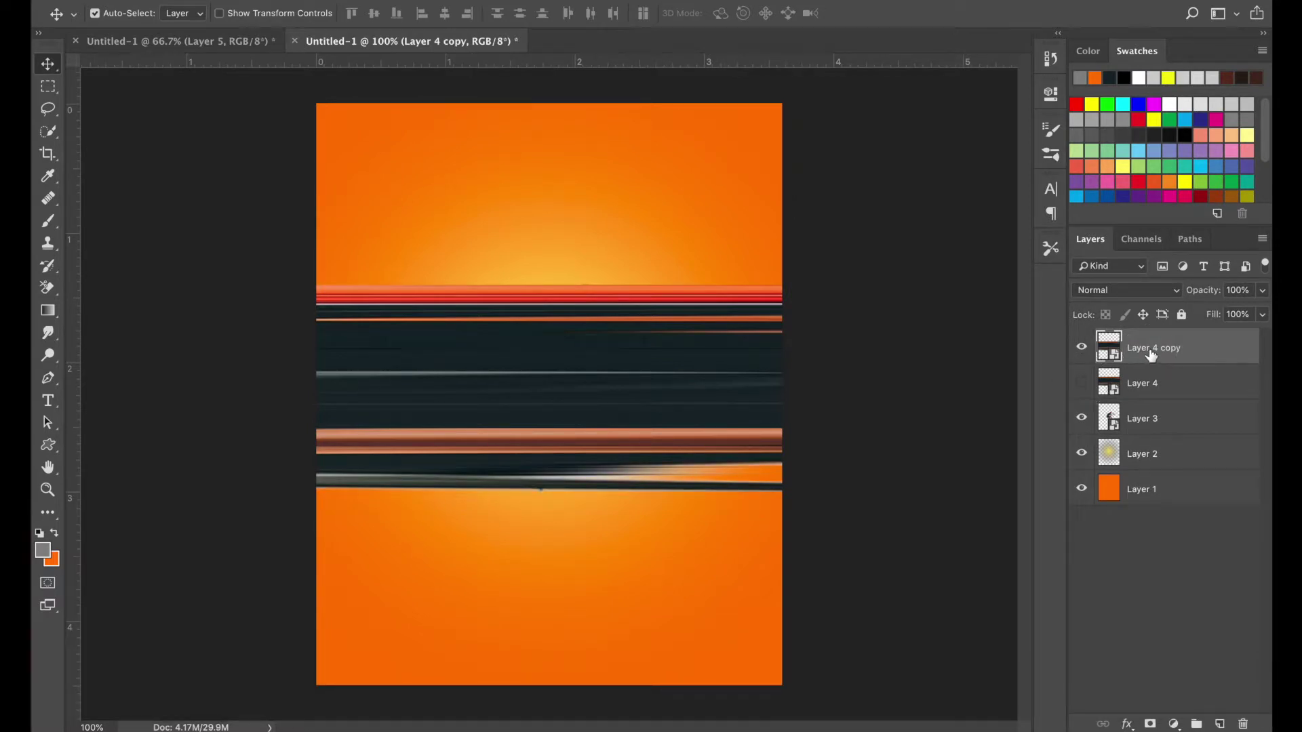
click(1081, 347)
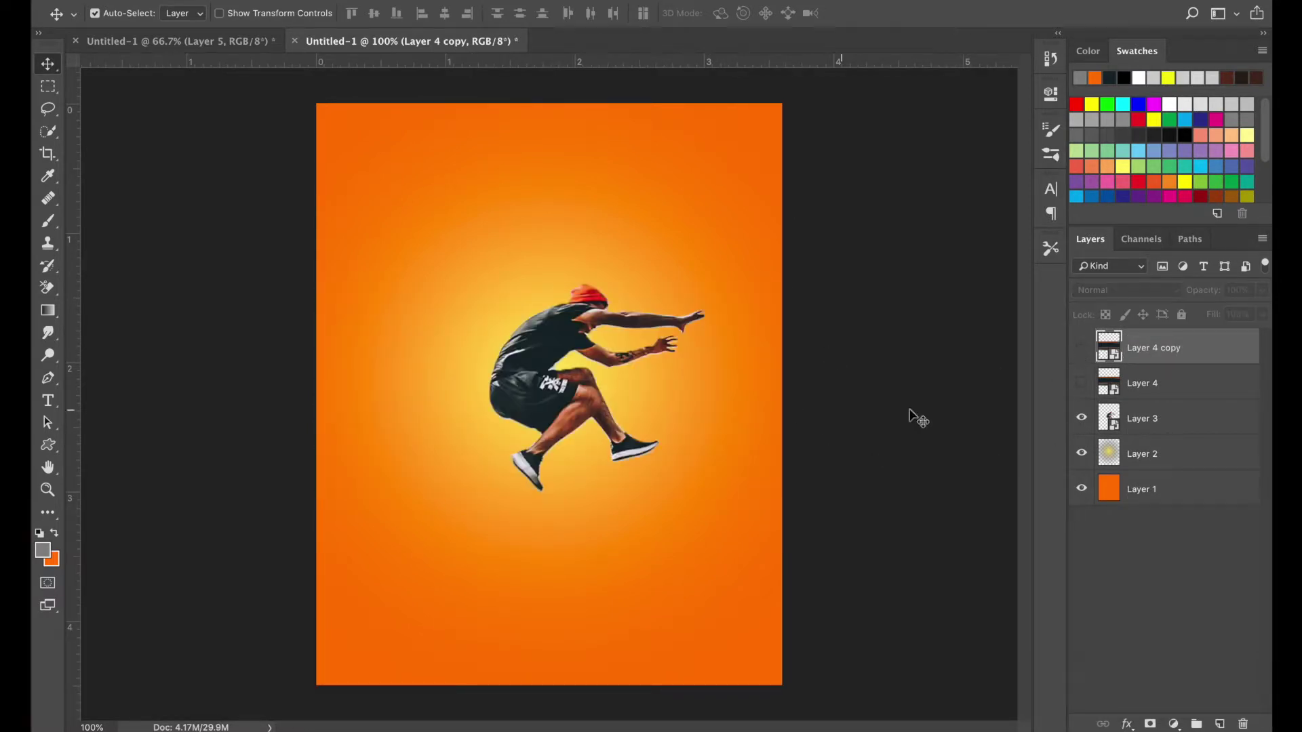
click(1082, 349)
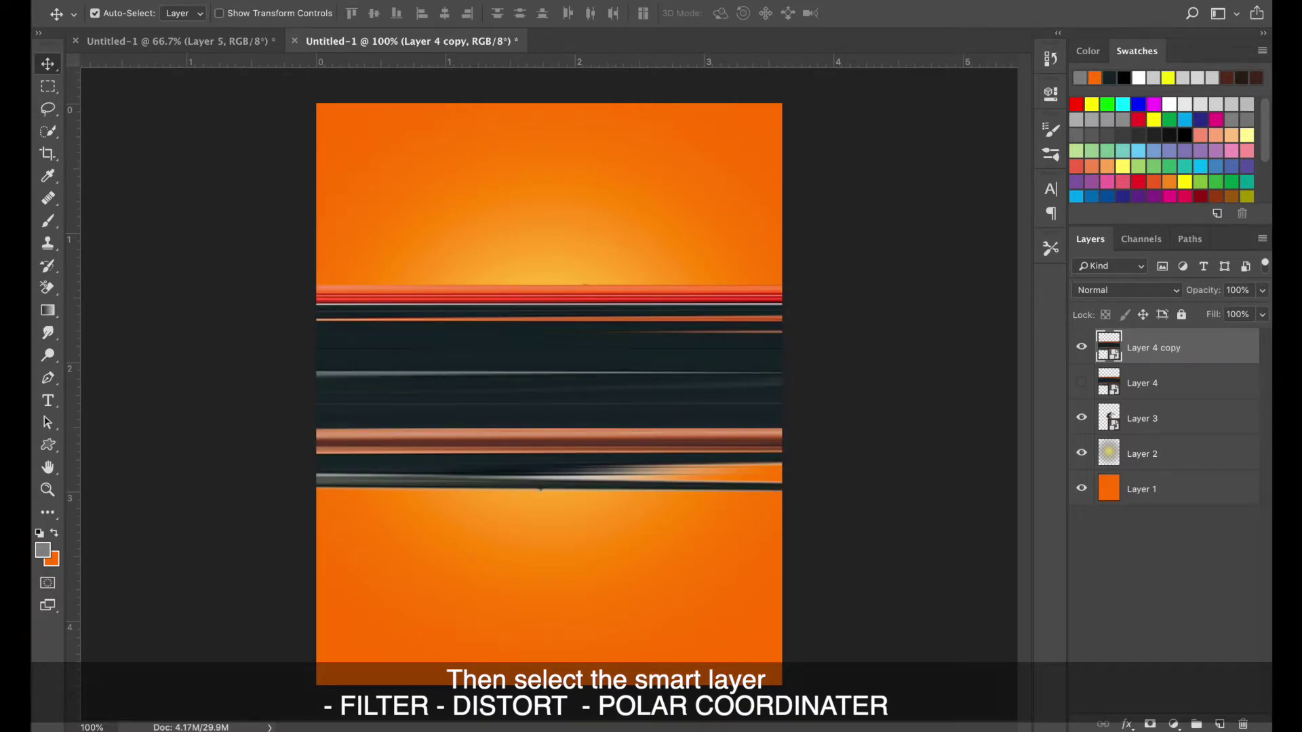
Apply the Polar Coordinates distort filter to Layer 4 copy with the Rectangular to Polar option
click(451, 1)
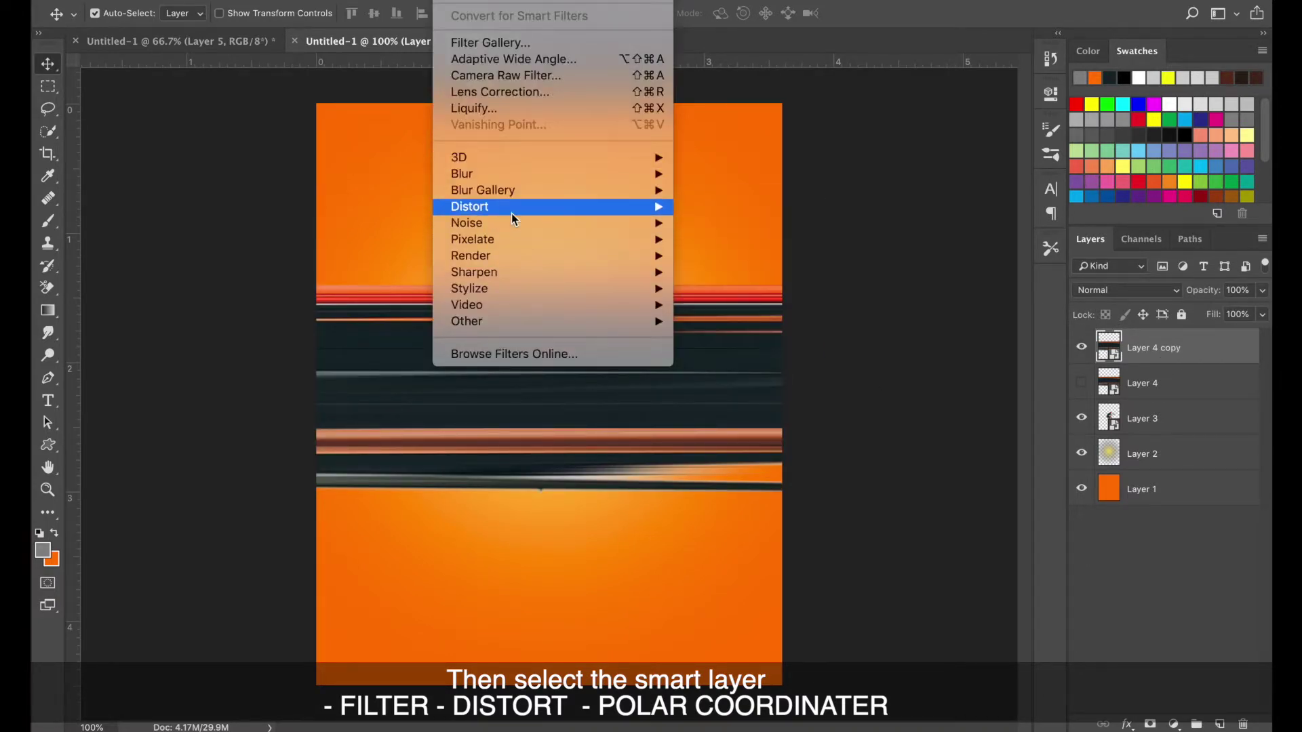
mouse_move(601, 211)
click(786, 238)
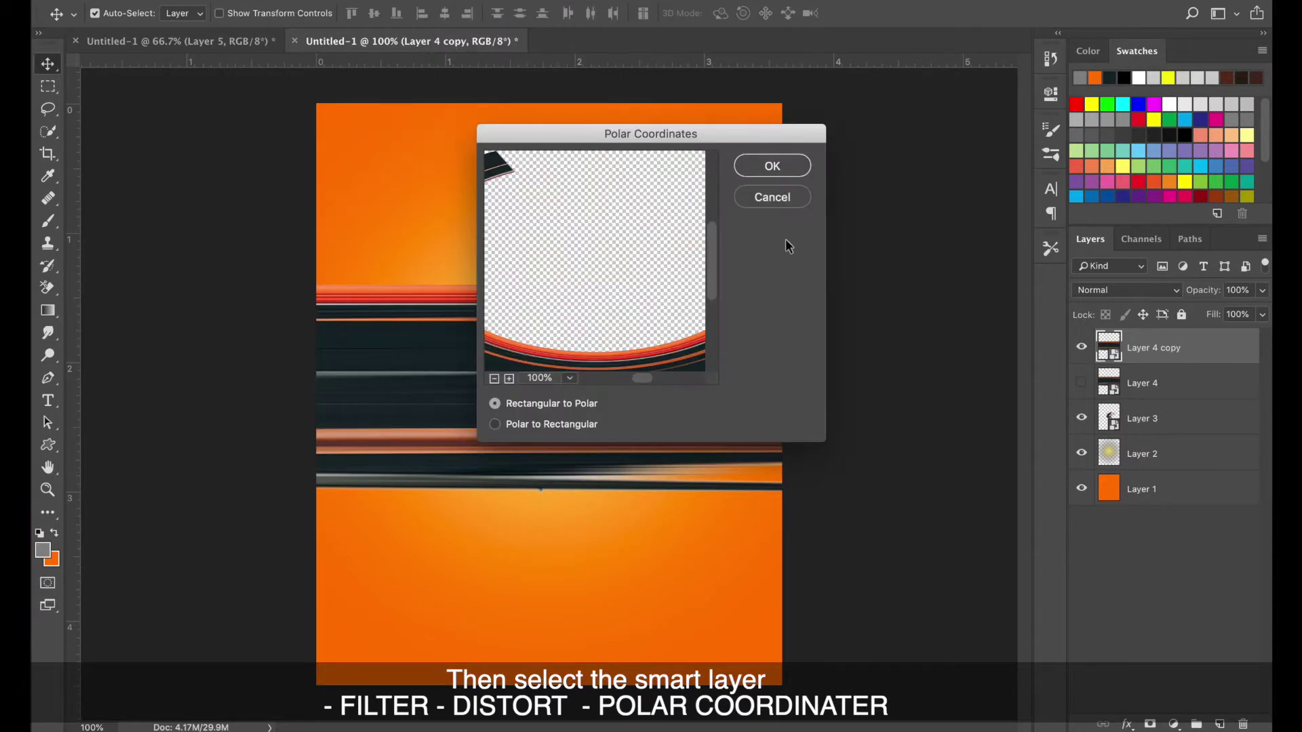
click(493, 379)
click(493, 379)
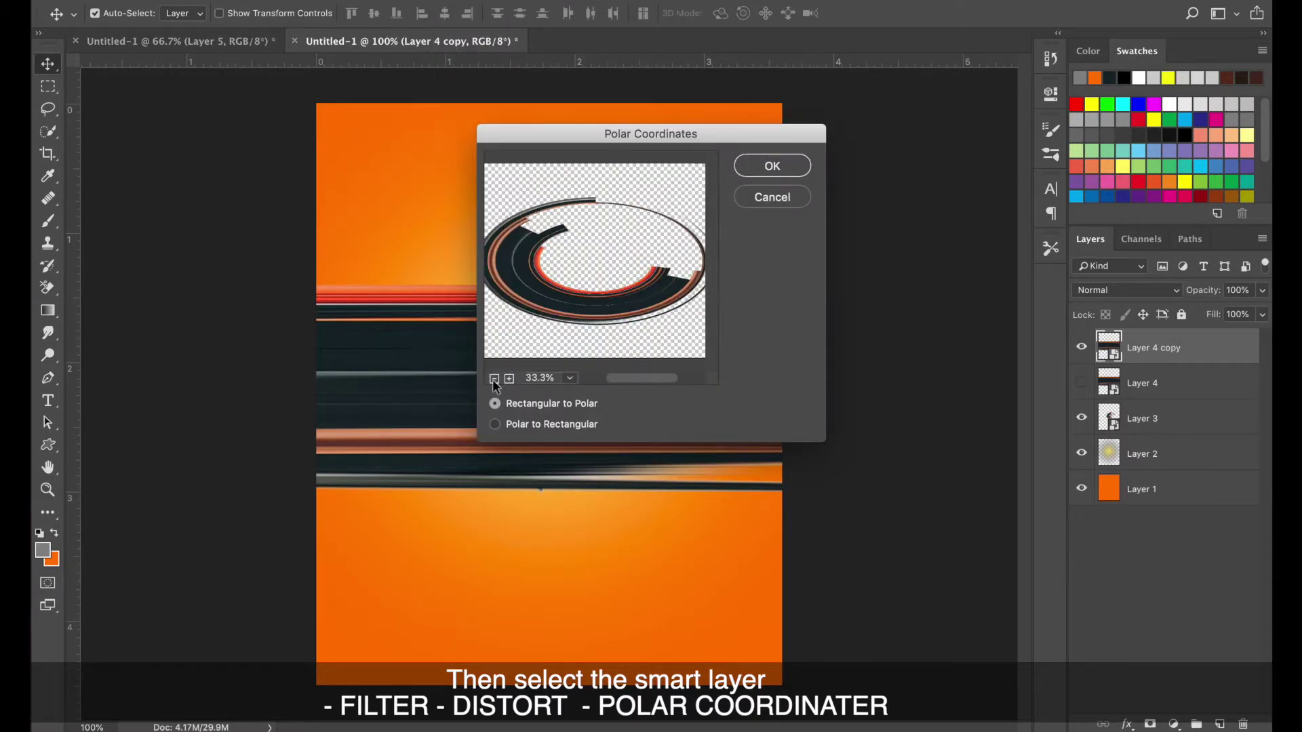
click(493, 379)
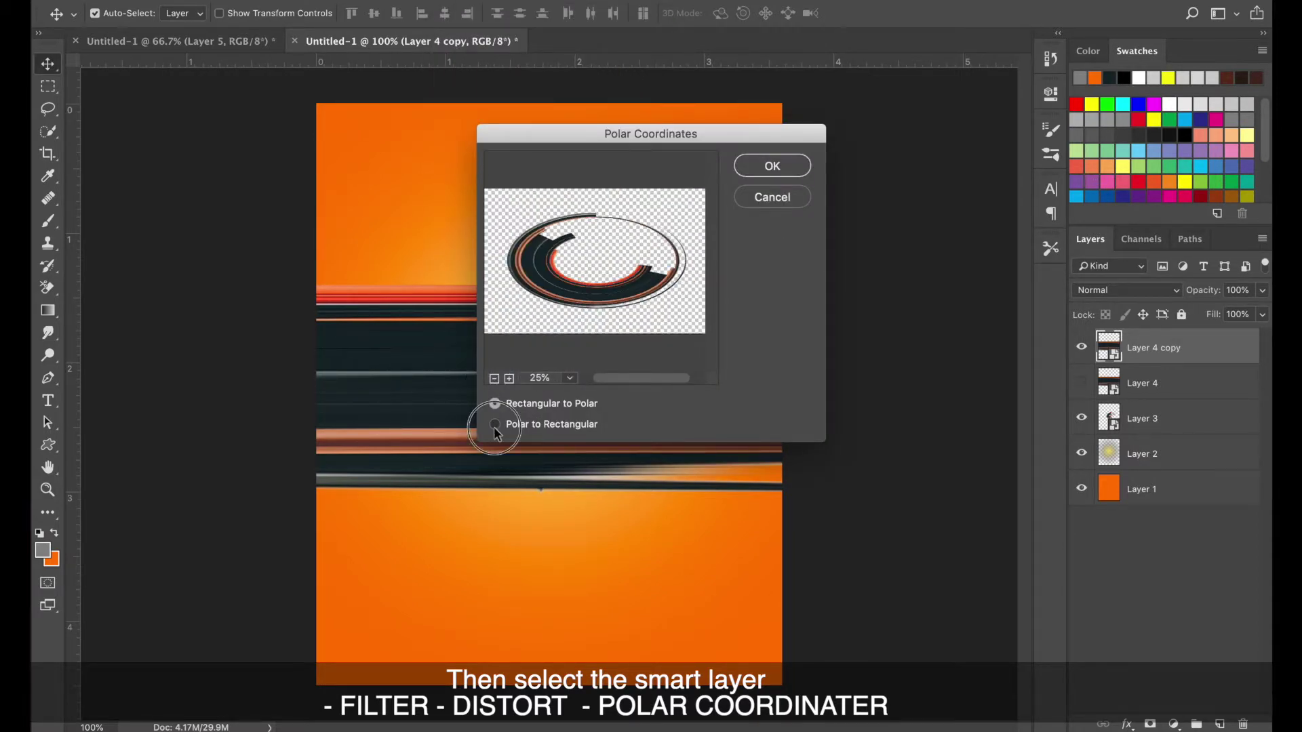
click(496, 427)
click(493, 379)
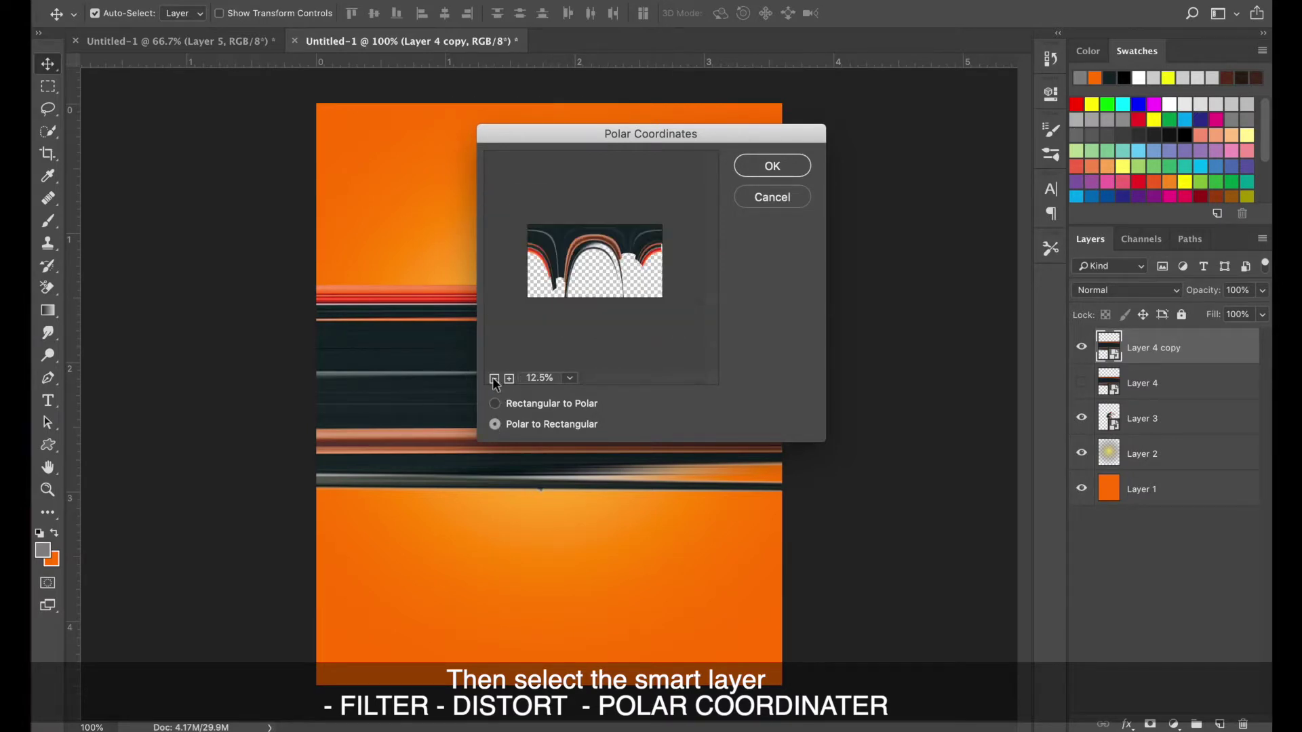
click(496, 405)
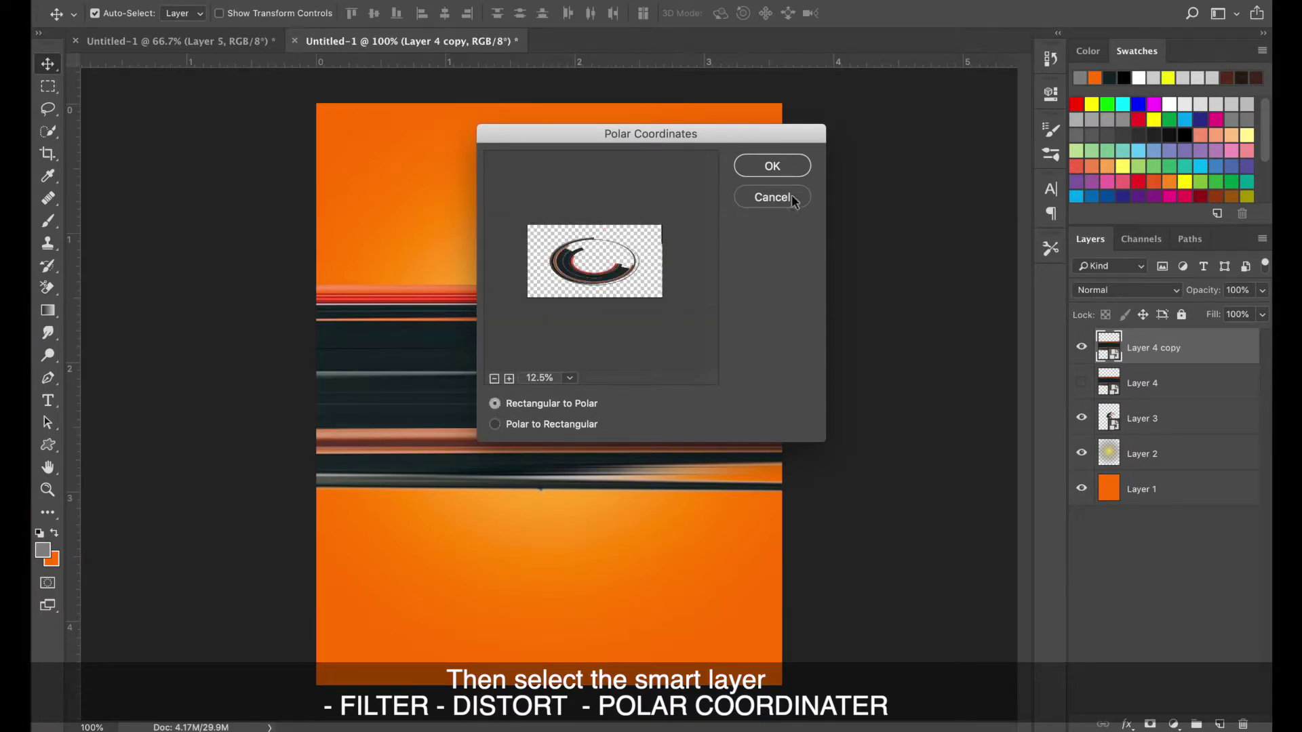
click(773, 167)
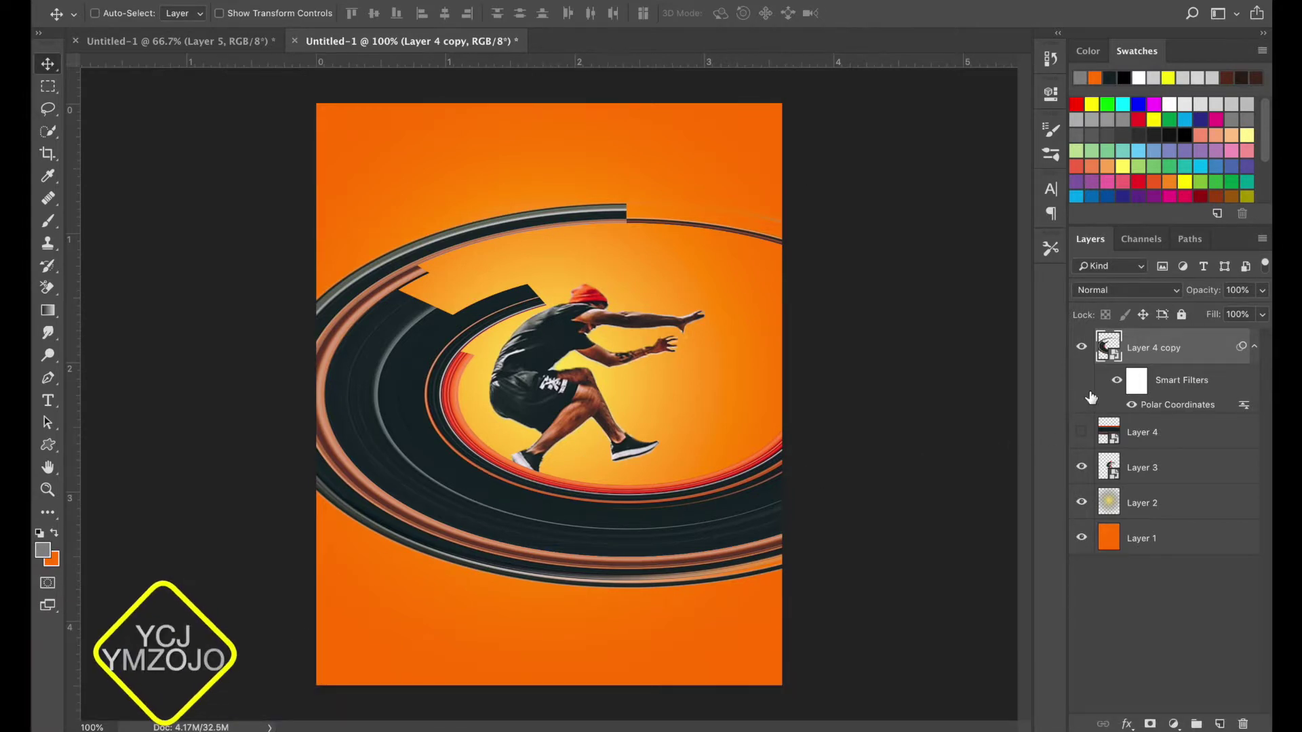
key(ctrl+t)
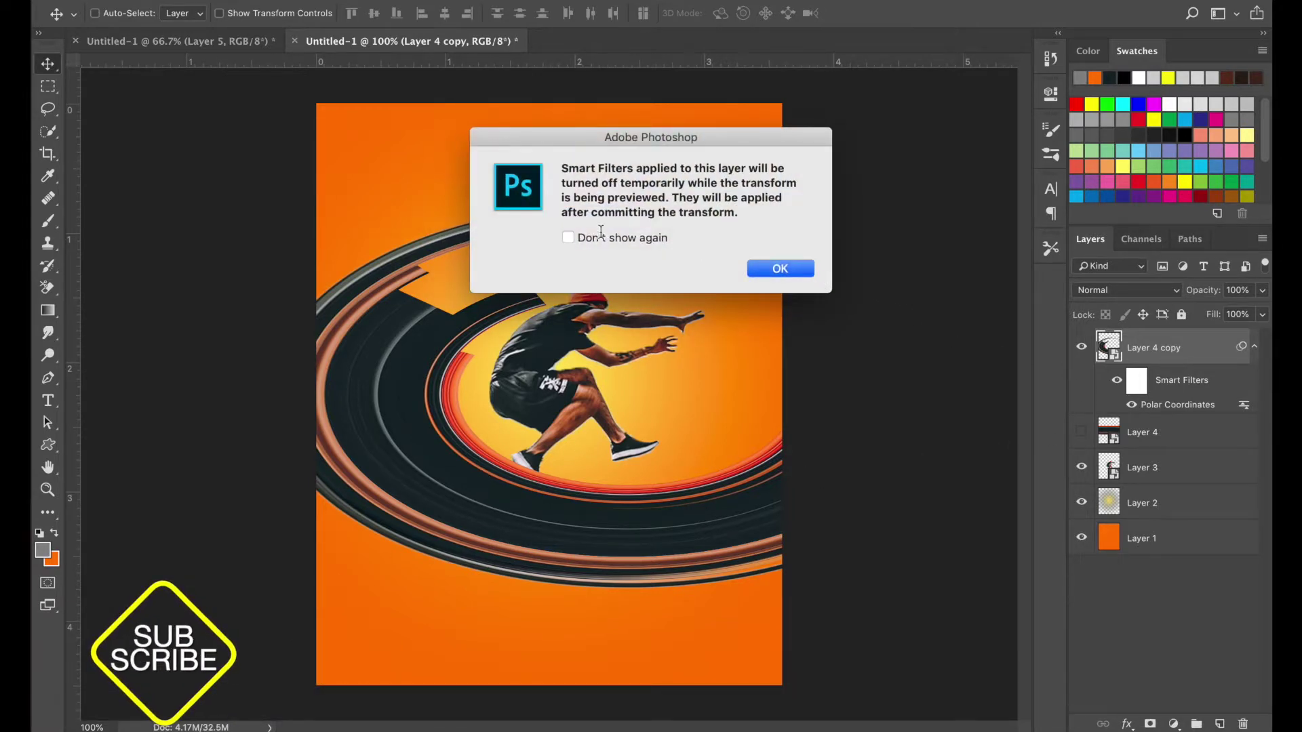
click(763, 269)
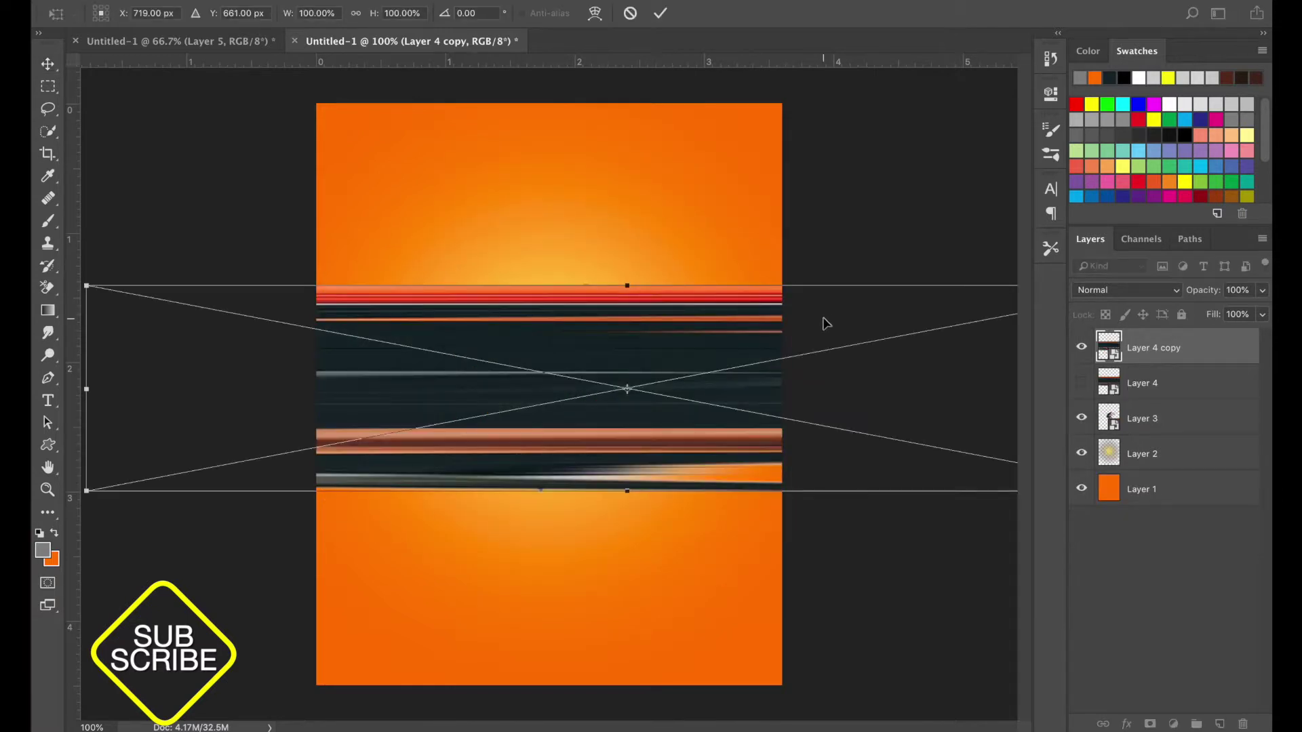
drag(860, 303, 682, 310)
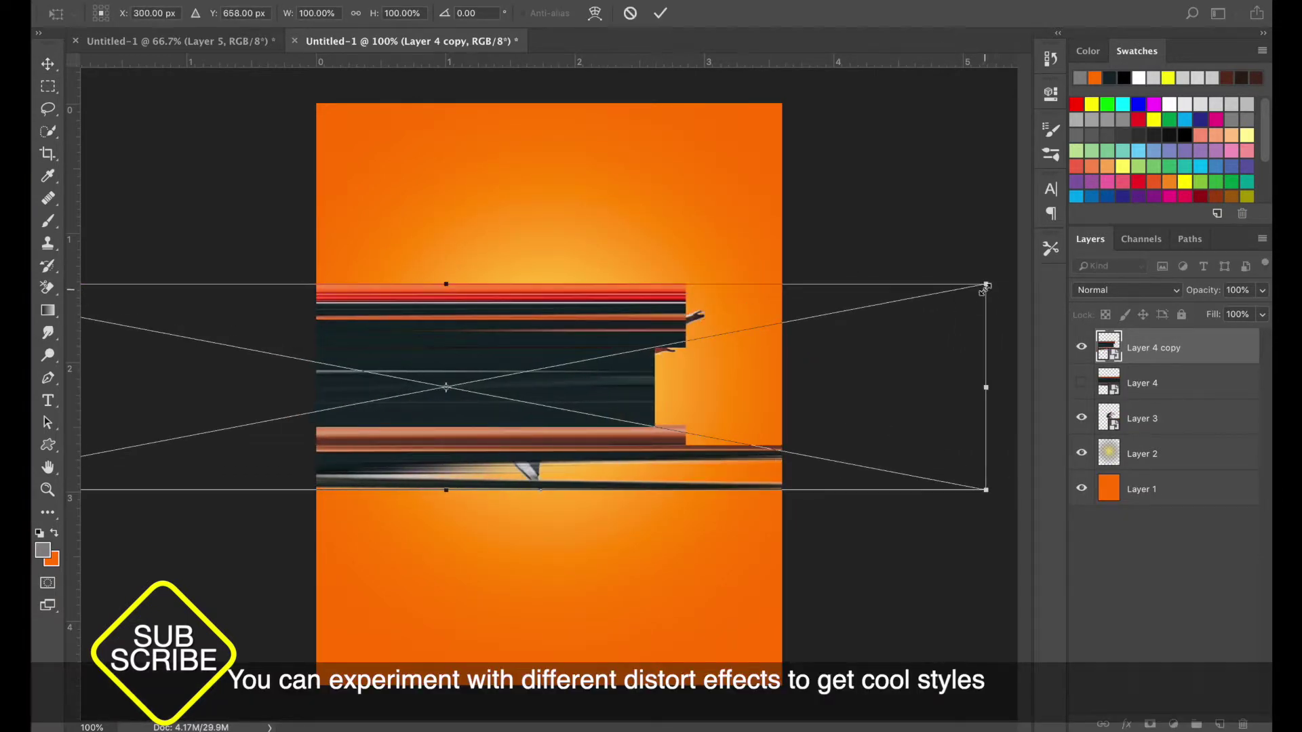
drag(985, 287, 877, 306)
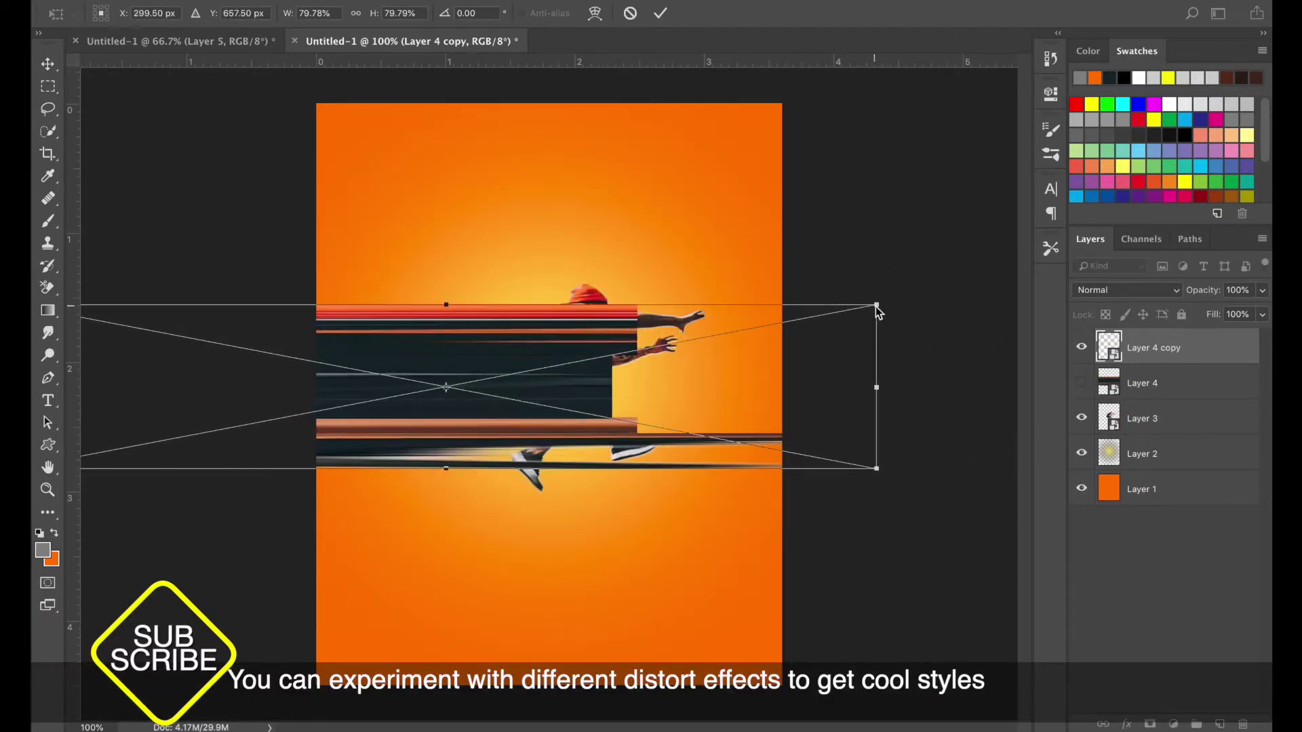
click(632, 18)
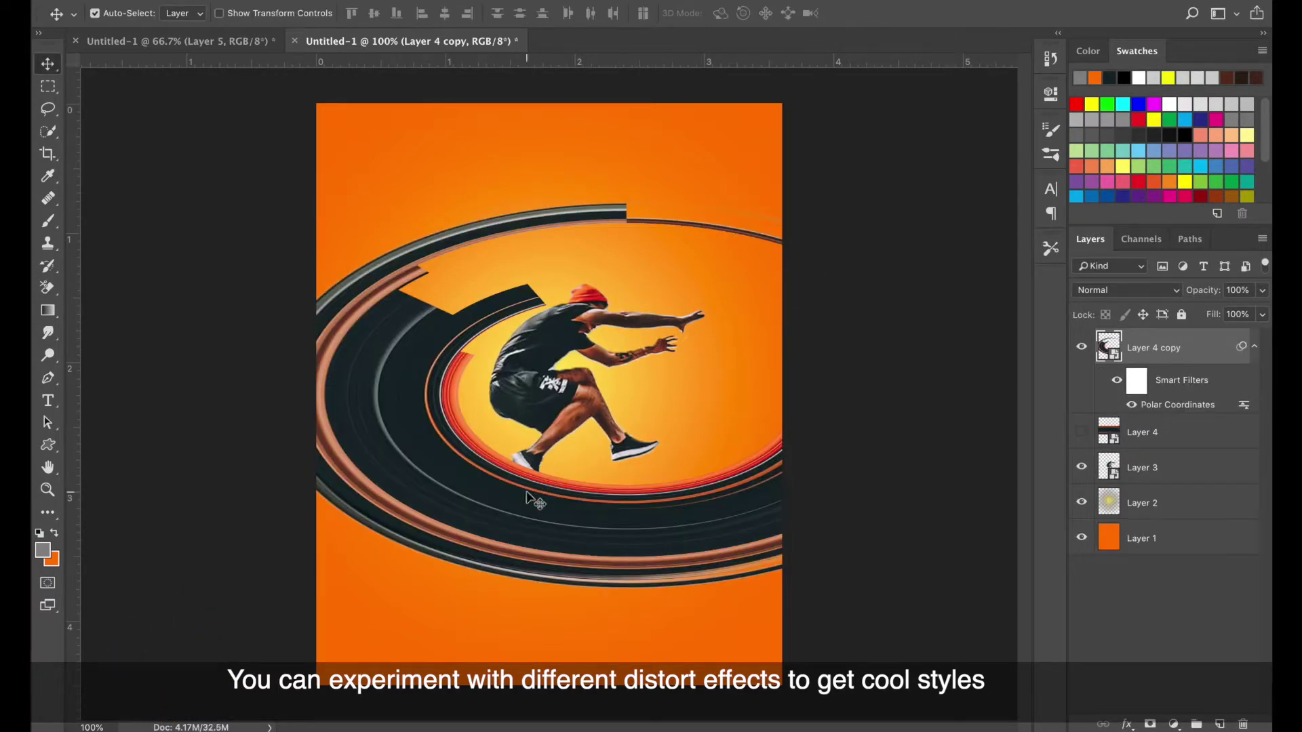
Duplicate the polar-distorted Layer 4 copy and hide the version underneath
click(526, 495)
key(ctrl+j)
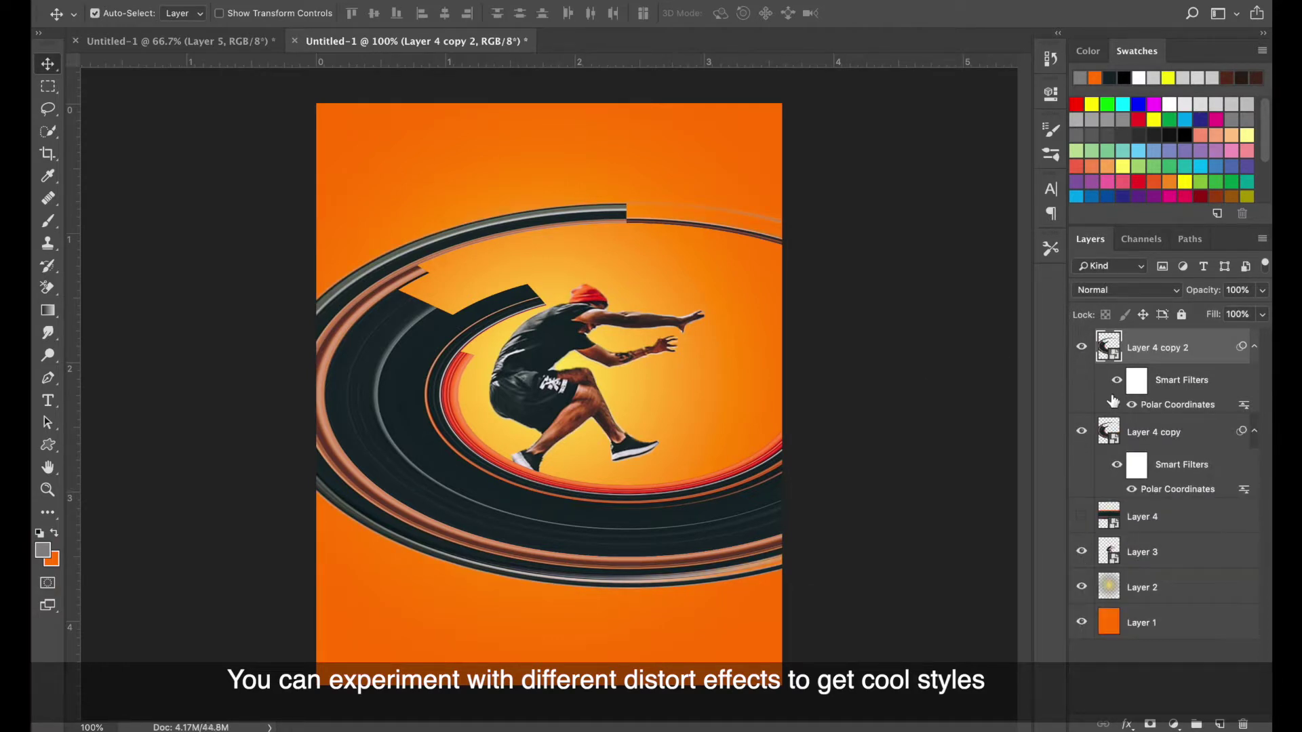
click(1082, 432)
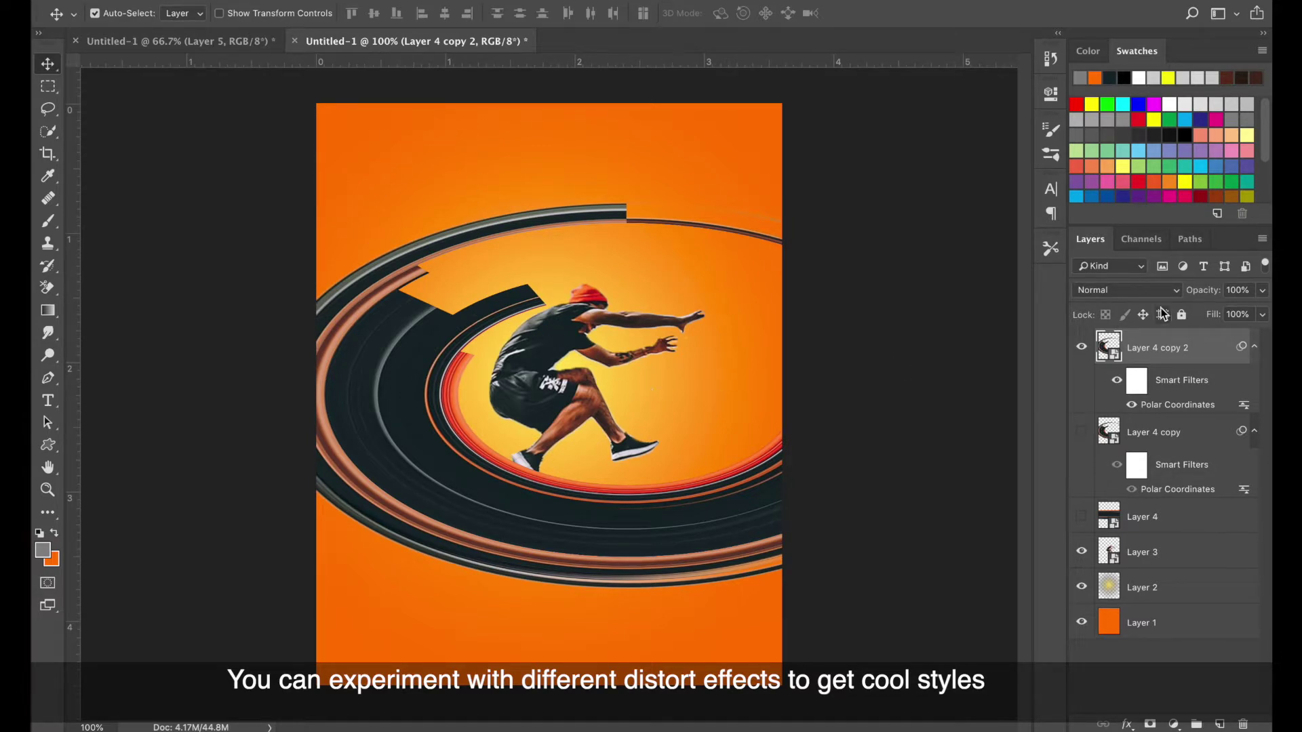
Rasterize Layer 4 copy 2 and scale the ring to about 50% width and 57% height
right_click(1206, 349)
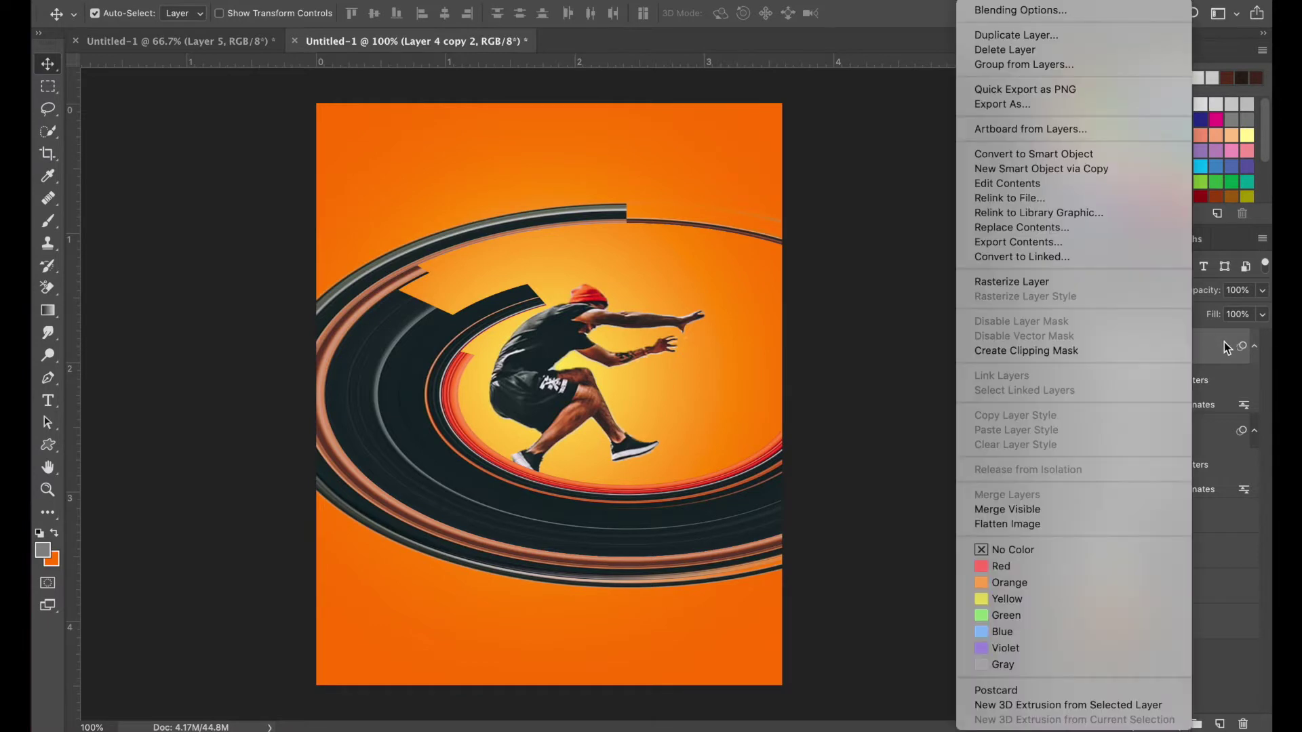
click(1044, 283)
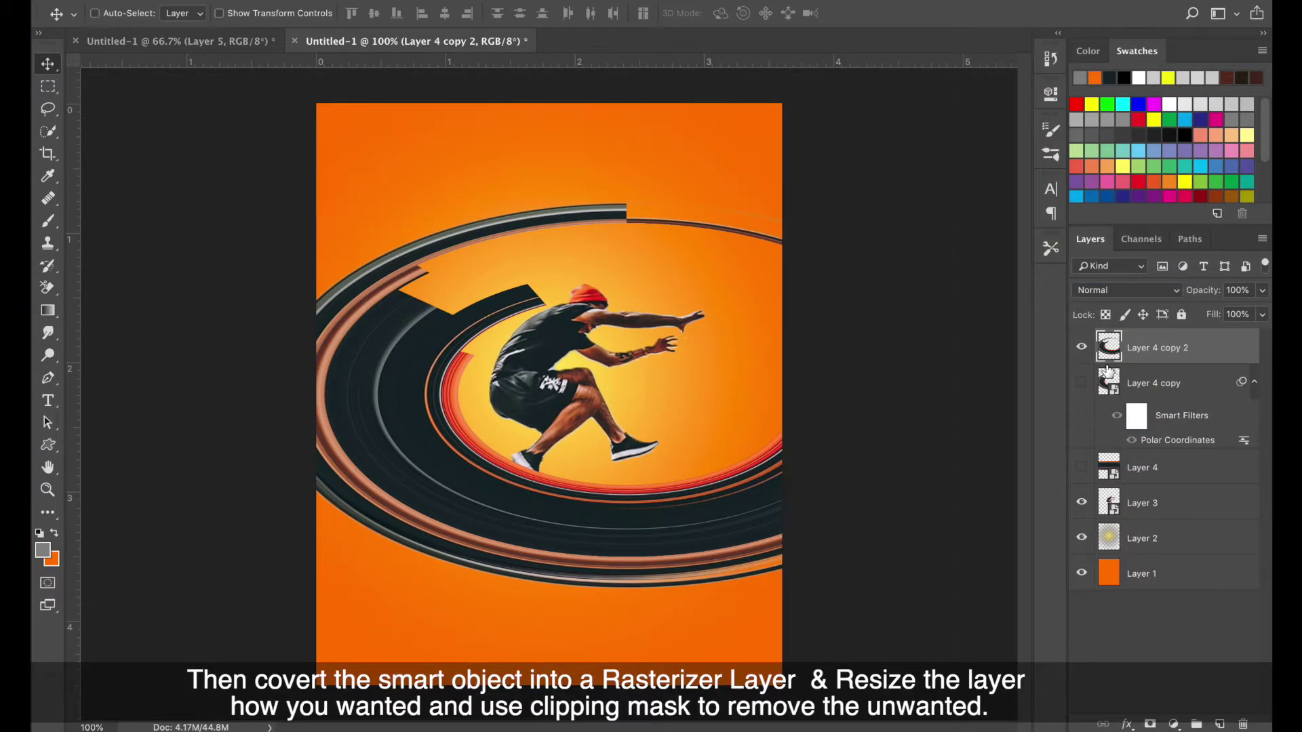
key(ctrl+t)
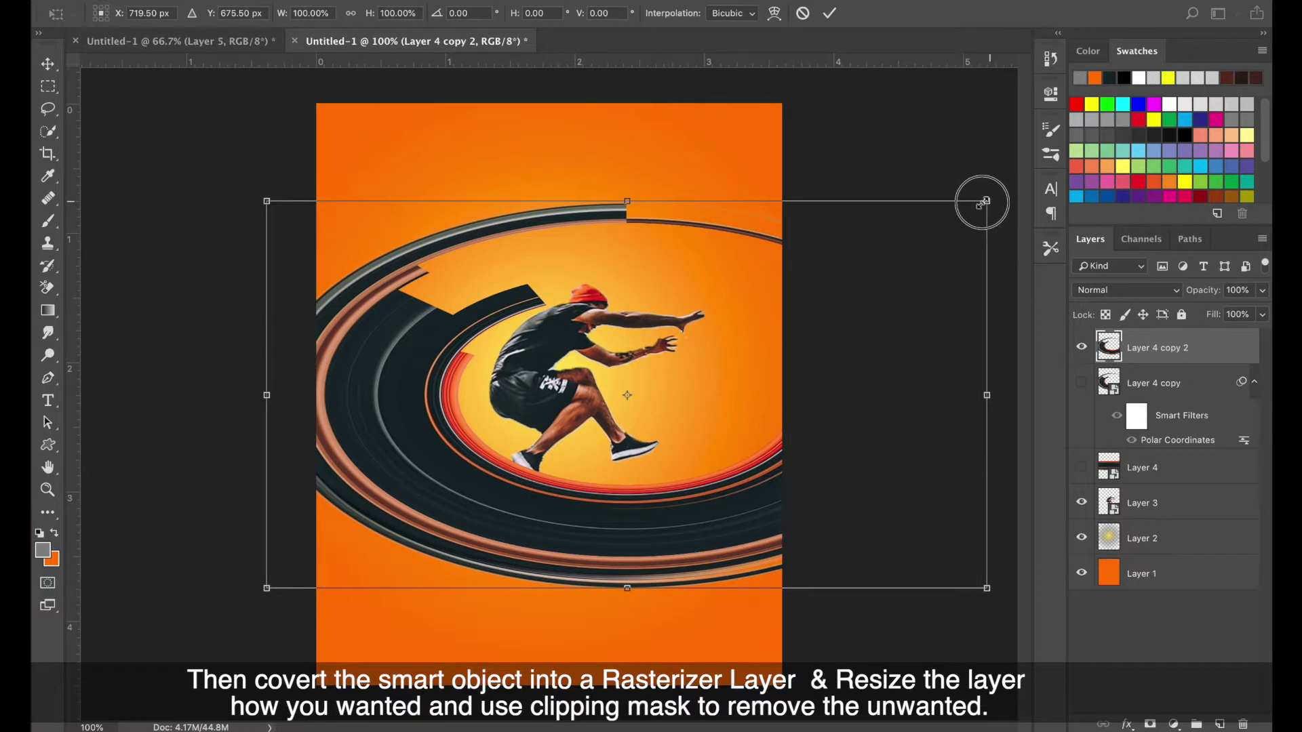
drag(986, 202, 791, 261)
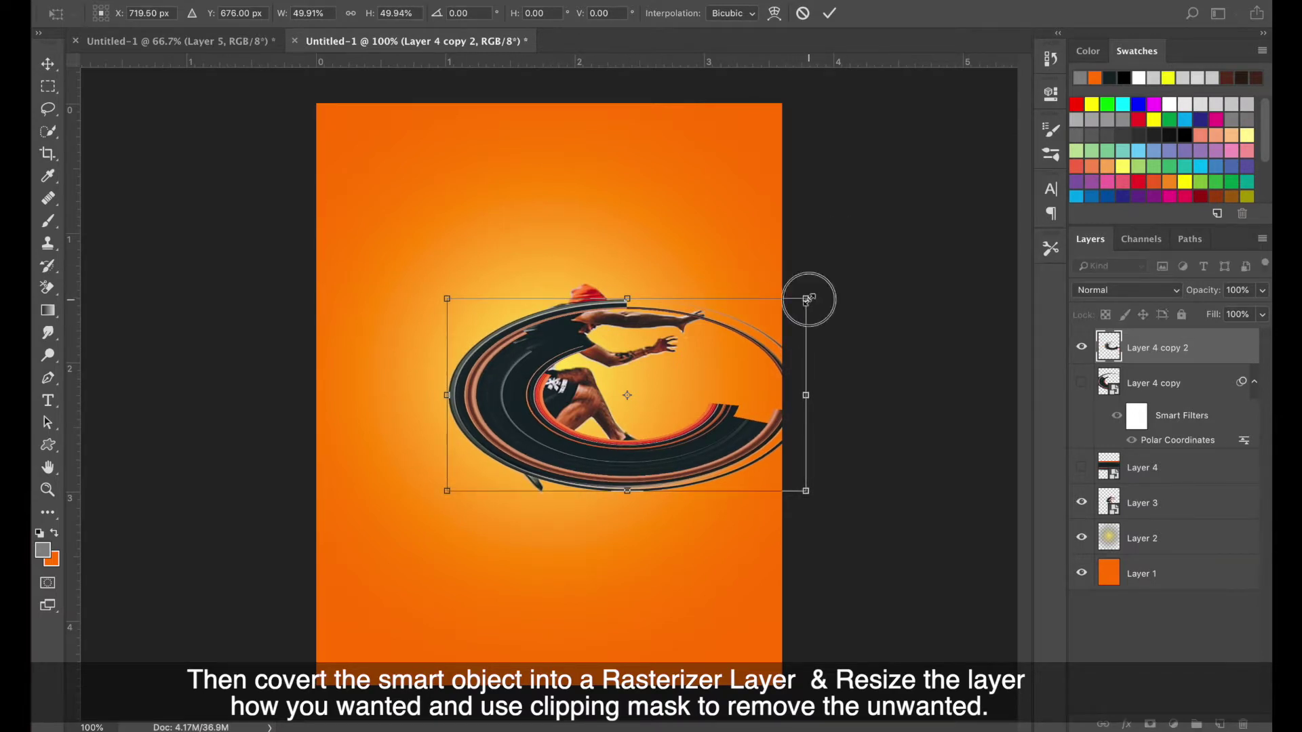
drag(627, 298, 620, 278)
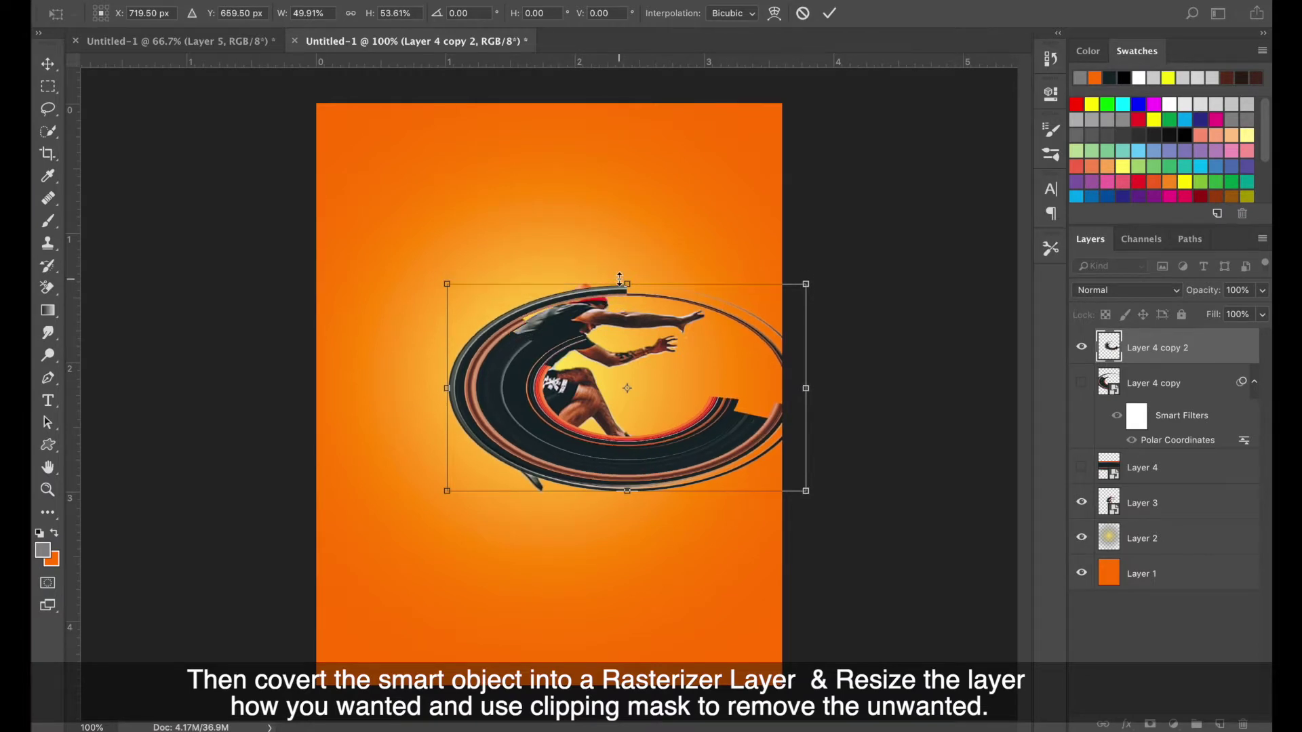
drag(626, 490, 625, 500)
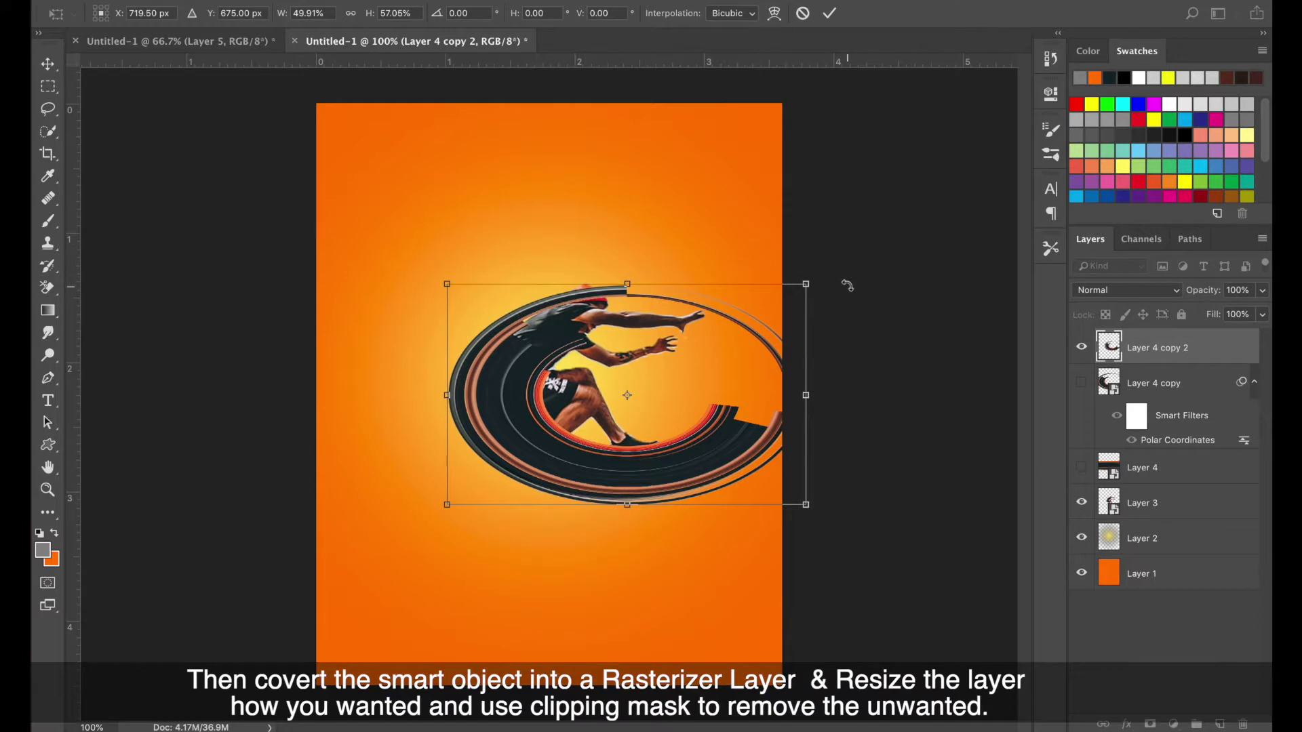
Rotate the ring about 92° and reshape it into a near-circle around the man, about 30% wide and 53% high
drag(847, 285, 664, 477)
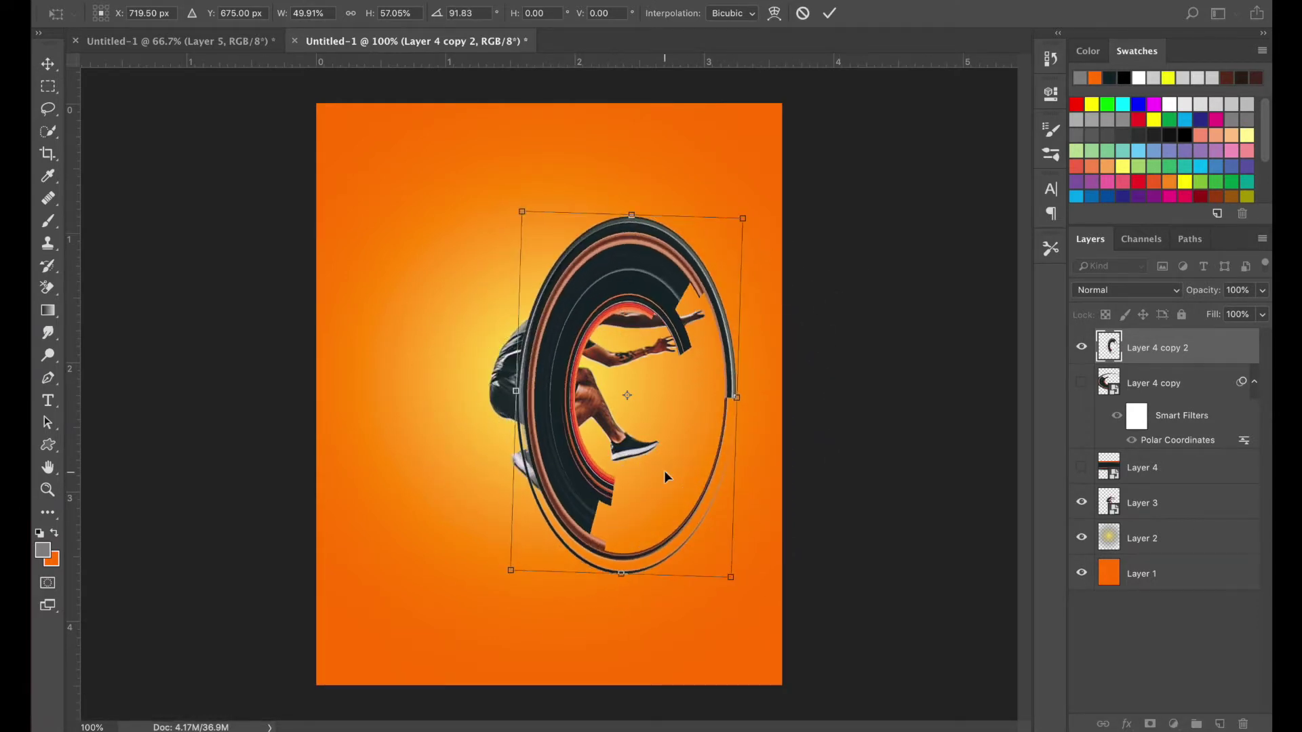
drag(515, 392, 410, 390)
drag(487, 369, 479, 353)
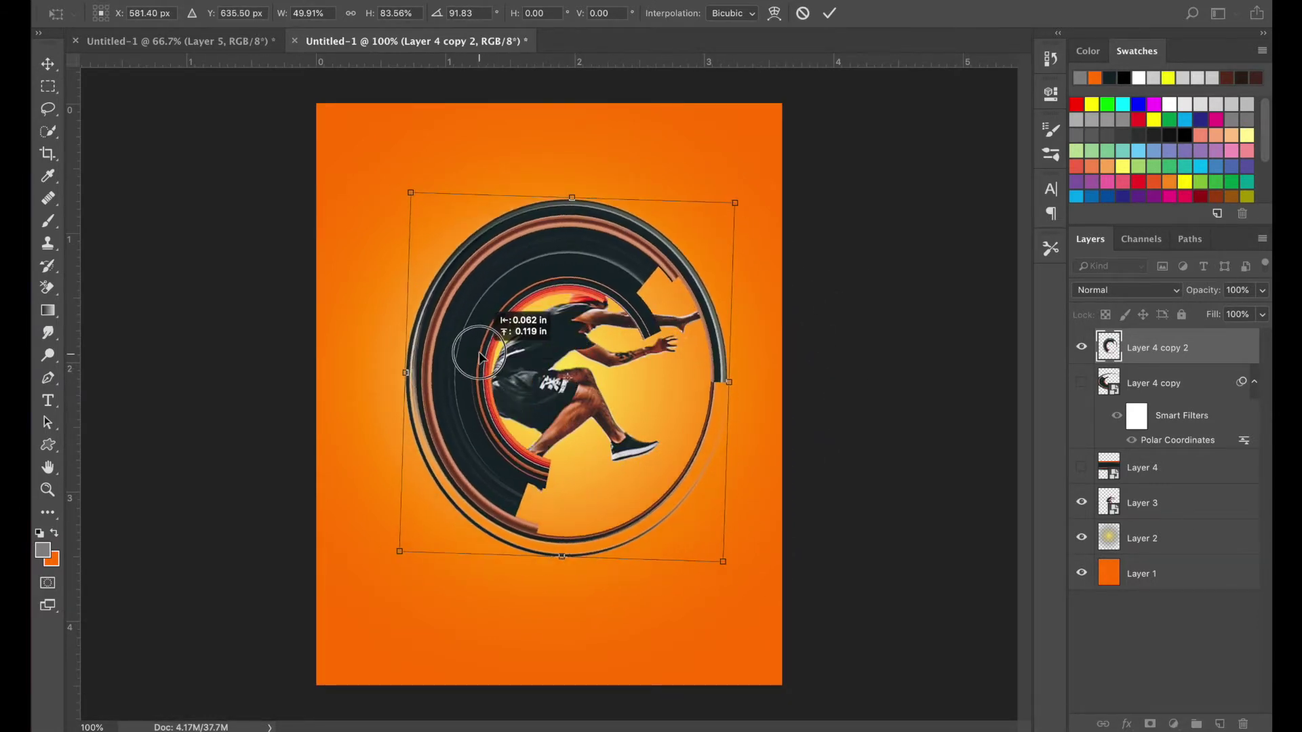
drag(735, 203, 678, 279)
drag(677, 279, 677, 281)
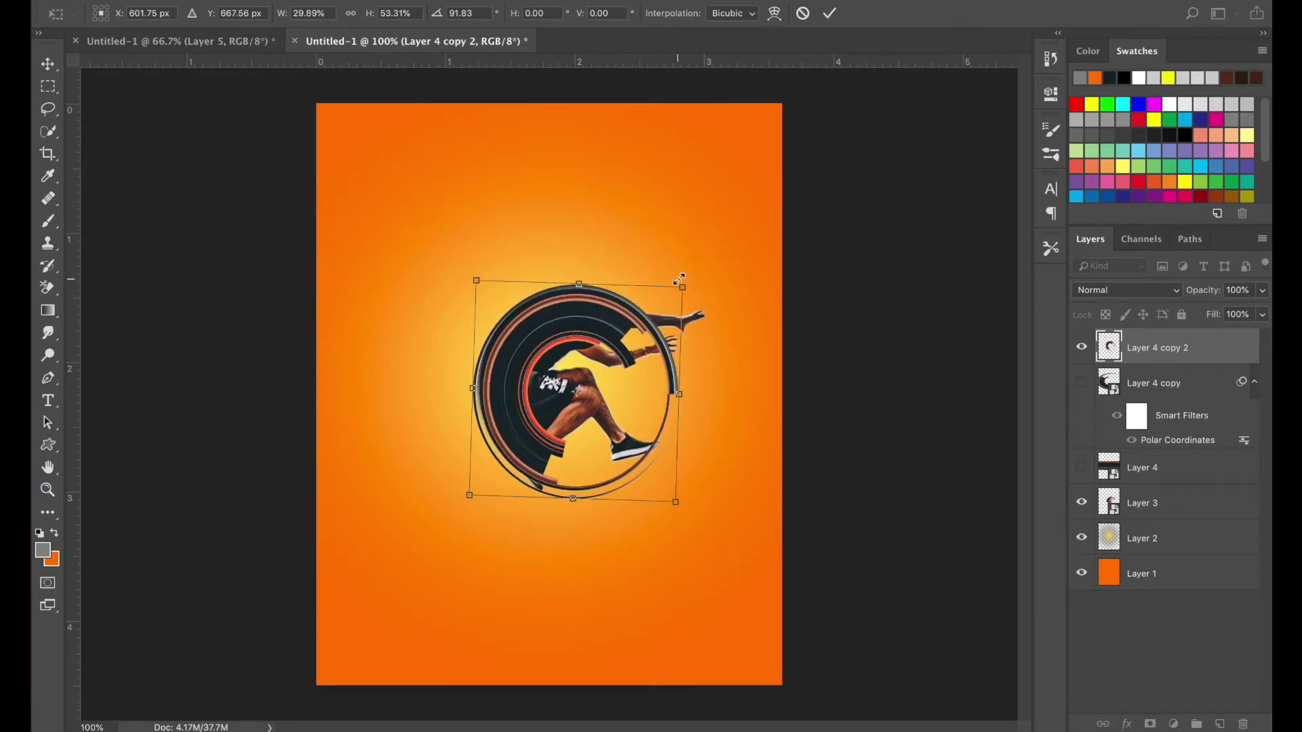
key(Return)
Move Layer 4 copy 2 below Layer 3 and reposition the ring behind the man's back
drag(1164, 344, 1160, 515)
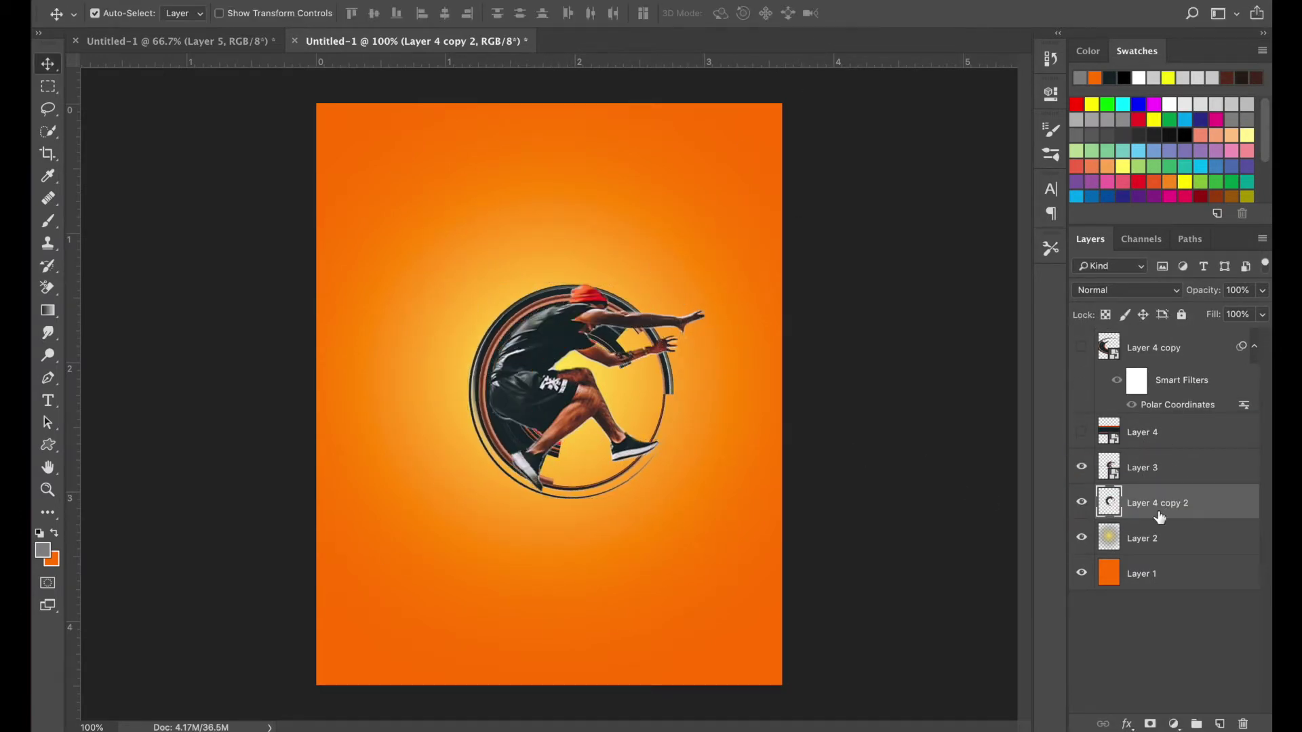
key(ctrl+t)
drag(674, 272, 685, 192)
key(Return)
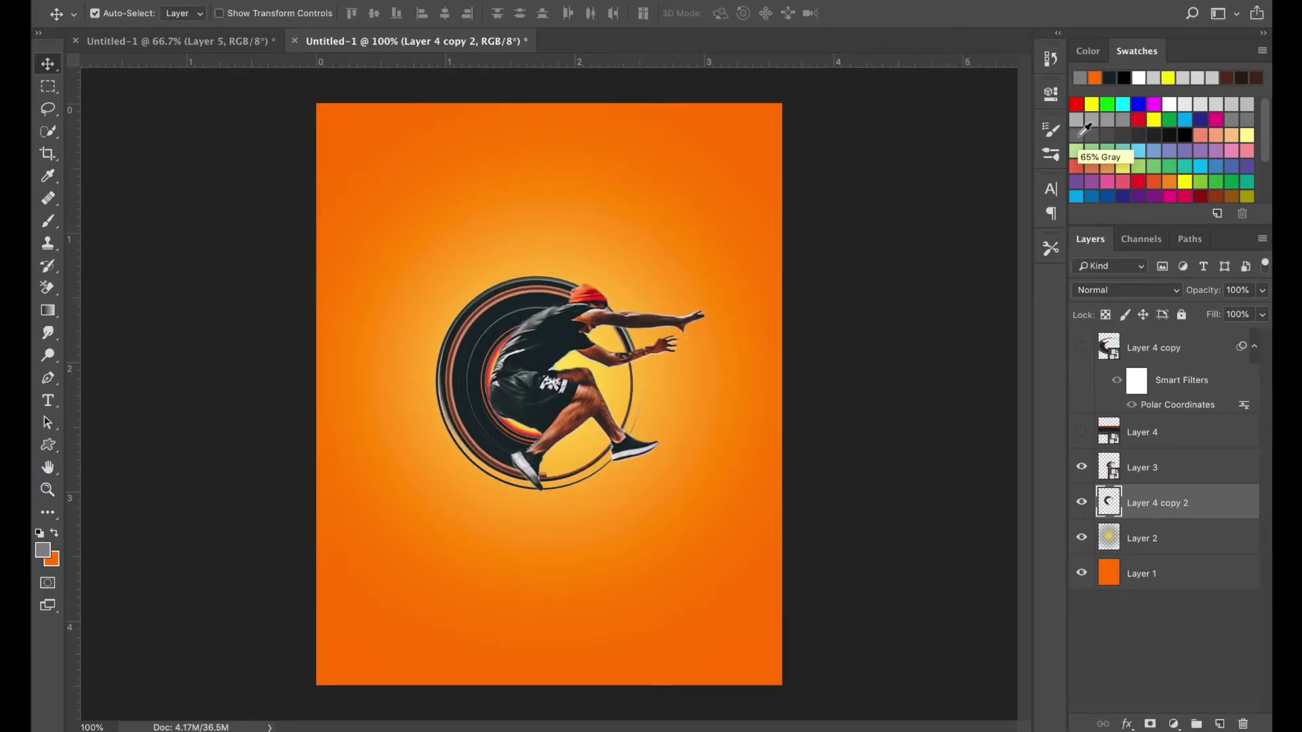
Enlarge the ring behind the man to about 103%
key(ctrl+t)
drag(642, 276, 646, 273)
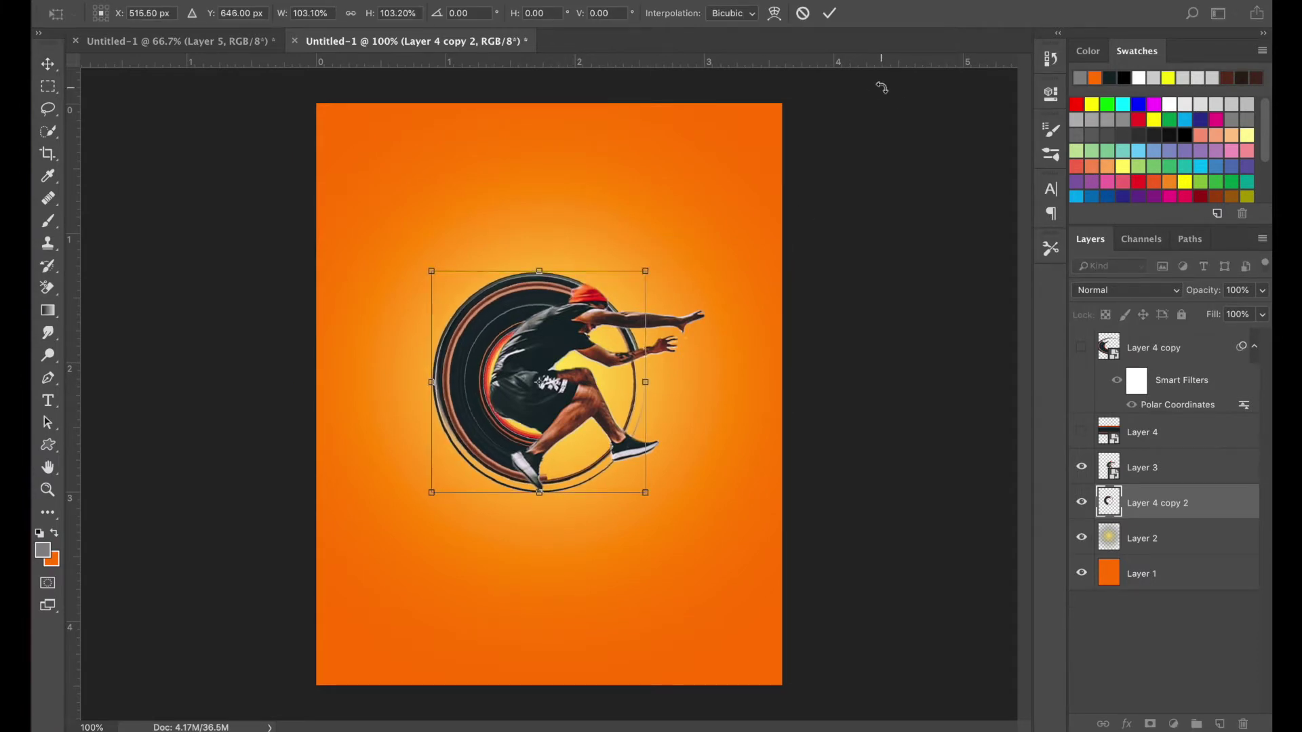
key(Return)
Add a layer mask to Layer 4 copy 2 and brush out the thin part of the ring in front of the man in black
click(1150, 724)
key(b)
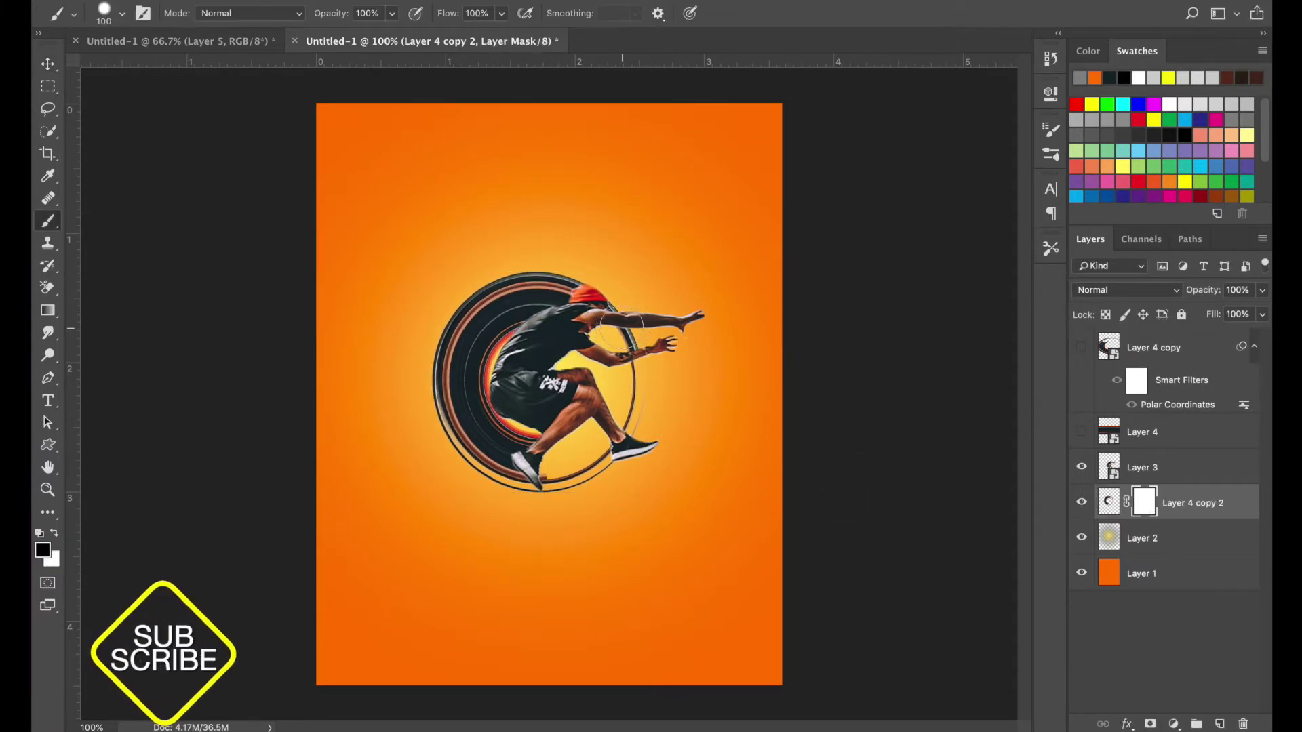
right_click(621, 328)
mouse_move(736, 408)
mouse_down()
mouse_move(716, 408)
mouse_move(818, 384)
mouse_up()
click(614, 303)
right_click(617, 304)
click(610, 314)
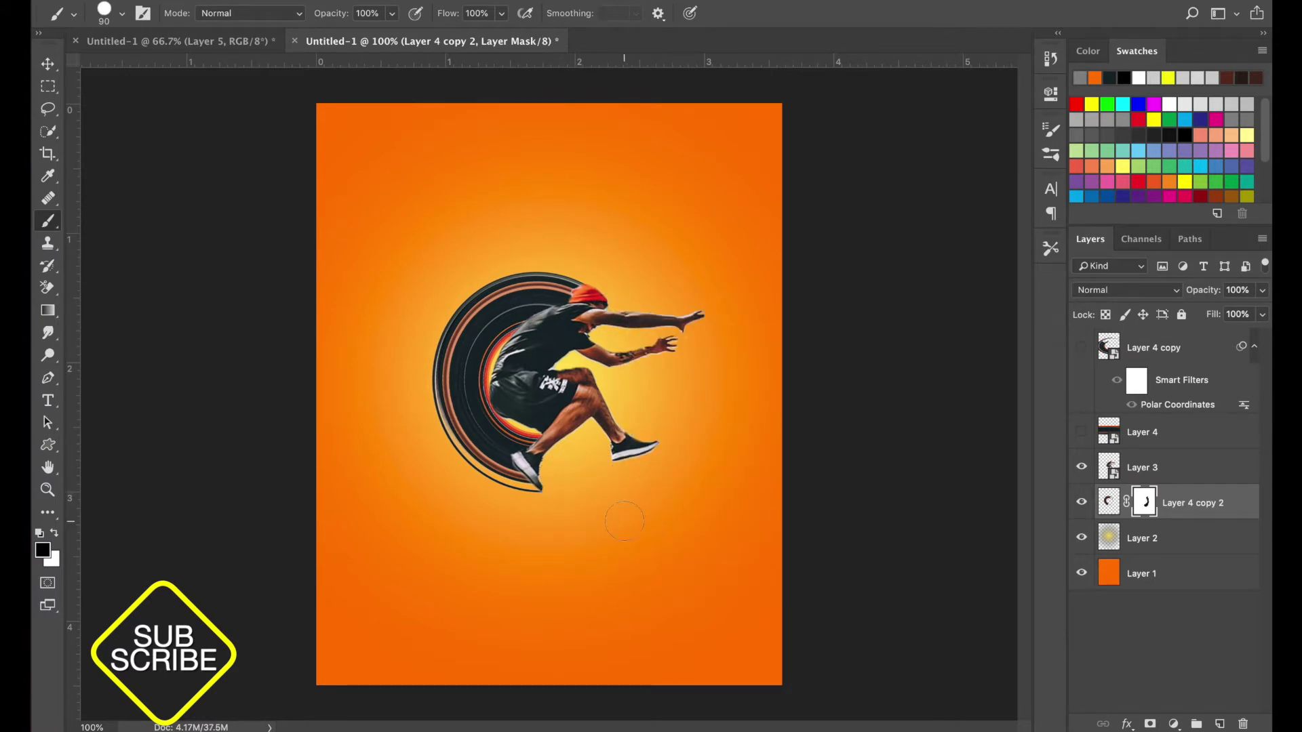
Examine the masked ring and the man's outline at 200% zoom
key(v)
key(super+space)
alt+click(554, 390)
super+click(554, 390)
super+click(554, 390)
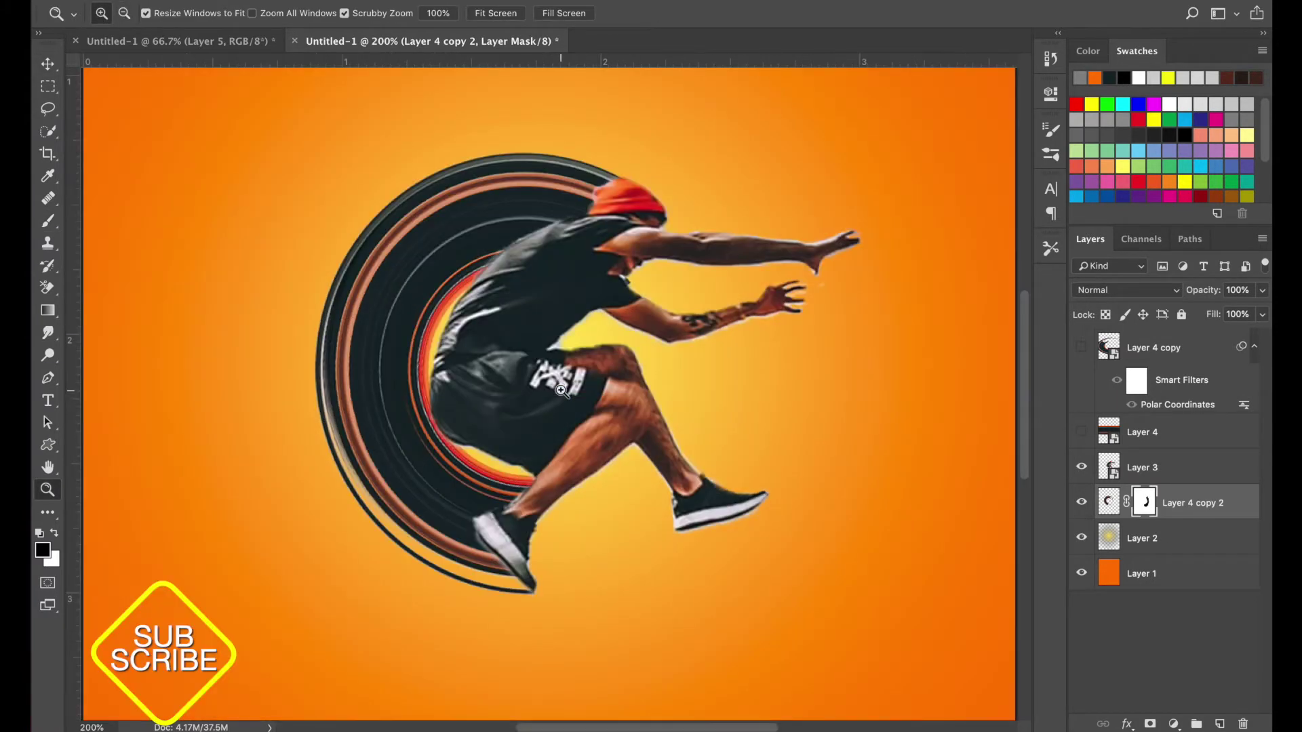
Add a new empty layer directly above Layer 2, underneath the man and the ring
alt+click(554, 390)
click(1084, 508)
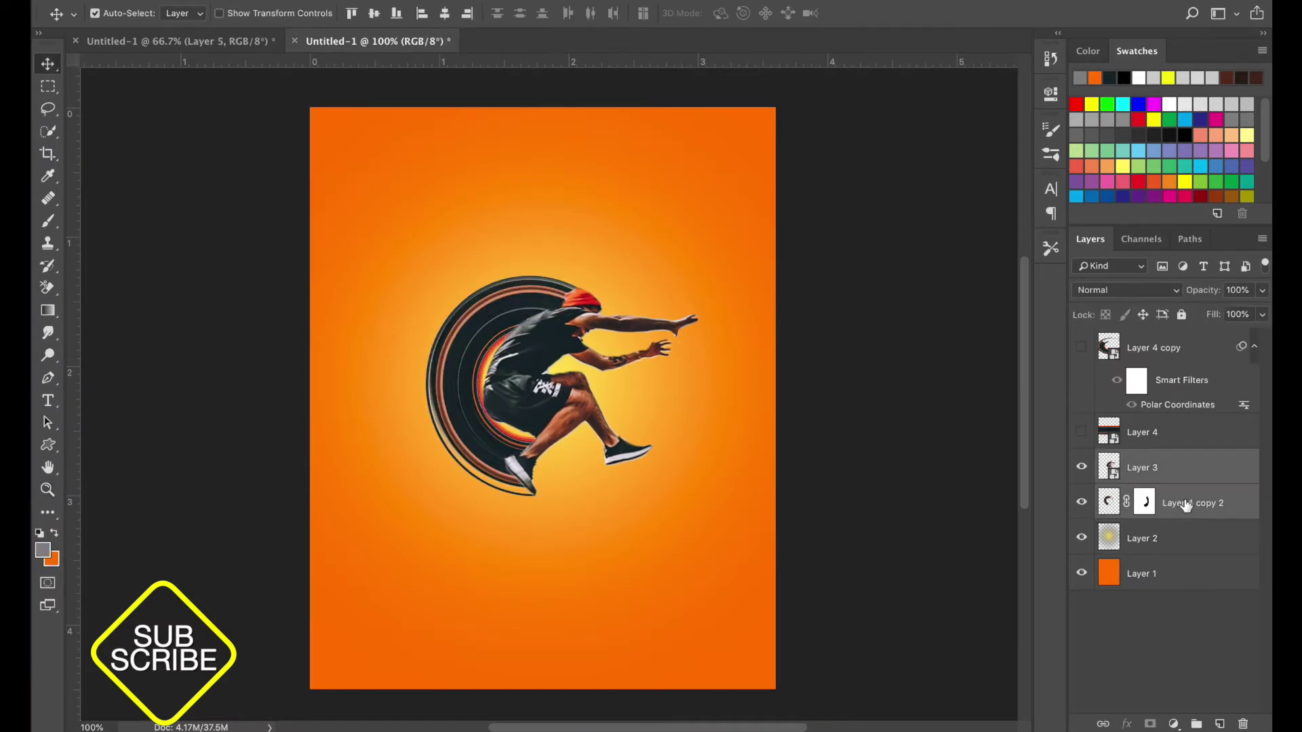
click(1180, 538)
key(super+shift+alt+n)
key(b)
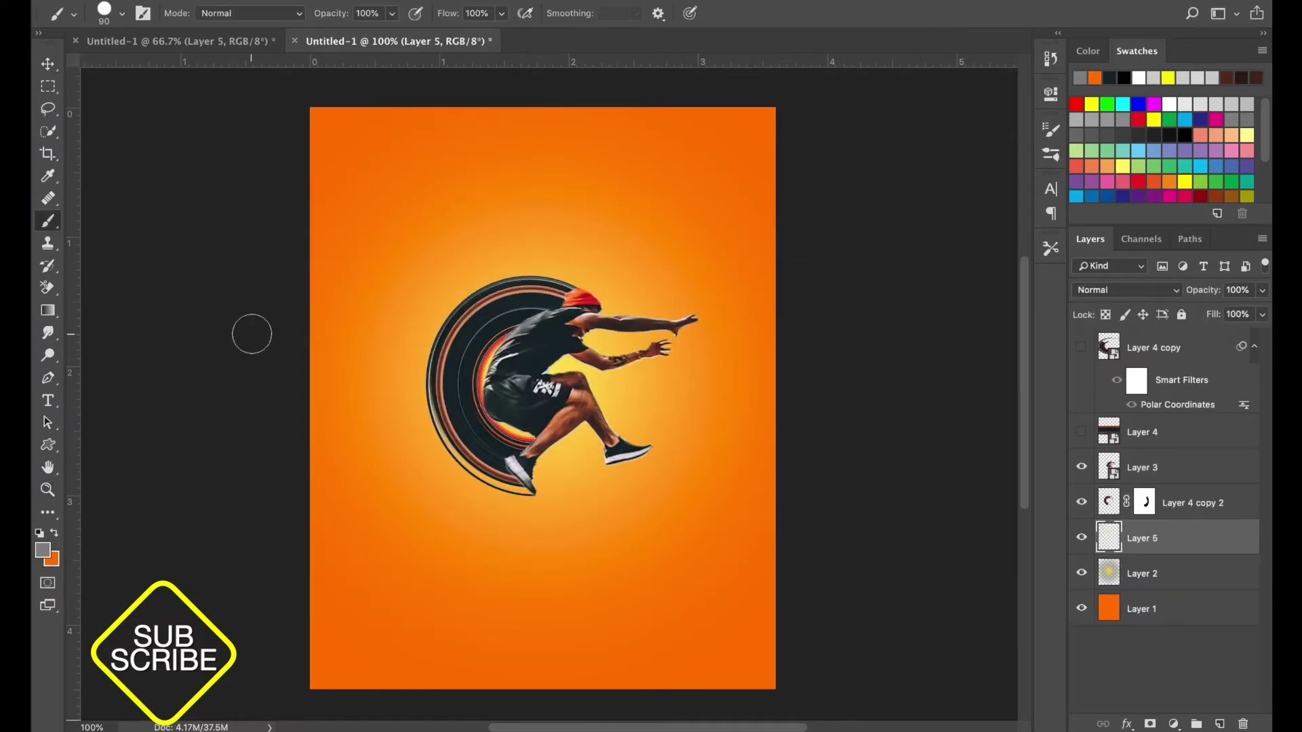
Make a flat elliptical selection below the man's feet and fill it with black on Layer 5
mouse_move(47, 86)
mouse_down()
mouse_move(110, 116)
mouse_move(108, 100)
mouse_up()
drag(567, 544, 595, 578)
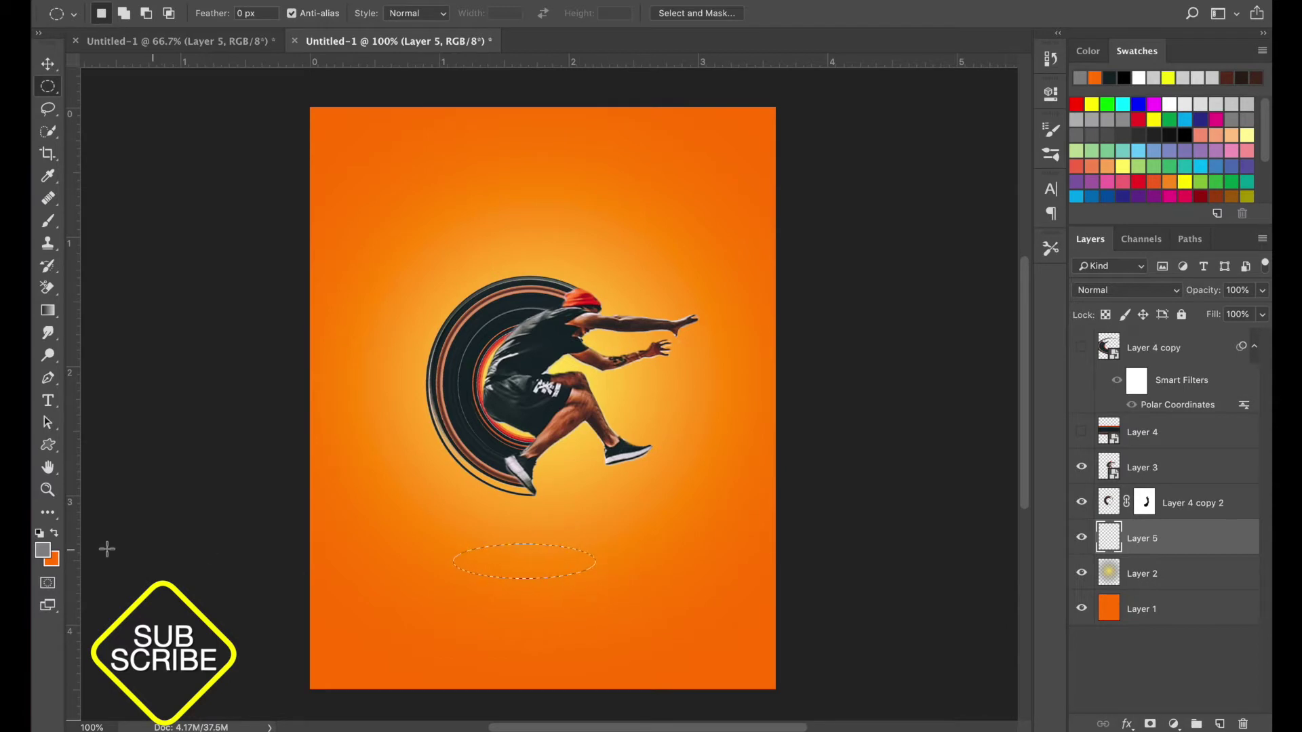
click(39, 534)
click(55, 534)
key(super+BackSpace)
Deselect the black ellipse and soften it with a Gaussian Blur
click(456, 1)
mouse_move(511, 178)
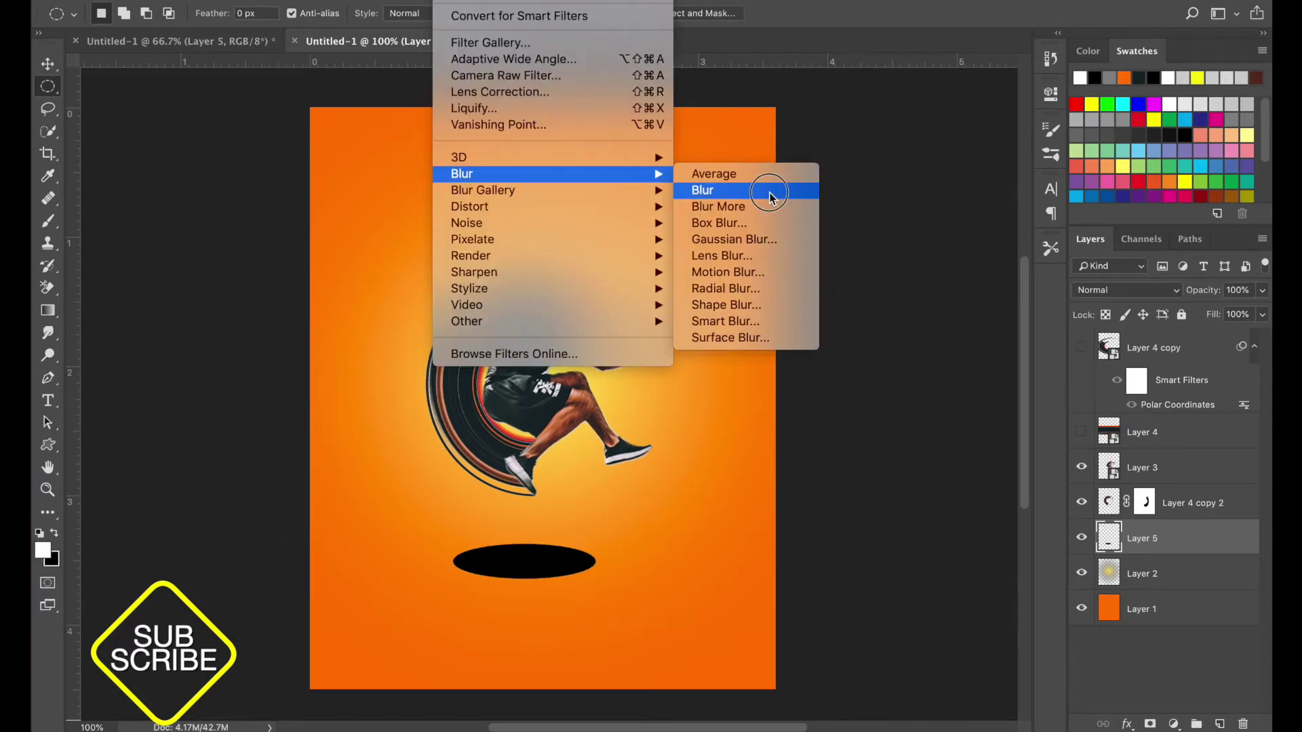
click(726, 373)
key(super+d)
click(456, 2)
click(734, 240)
drag(915, 409, 876, 412)
click(1002, 180)
Squash the blurred ellipse to about 64% of its height
right_click(1130, 551)
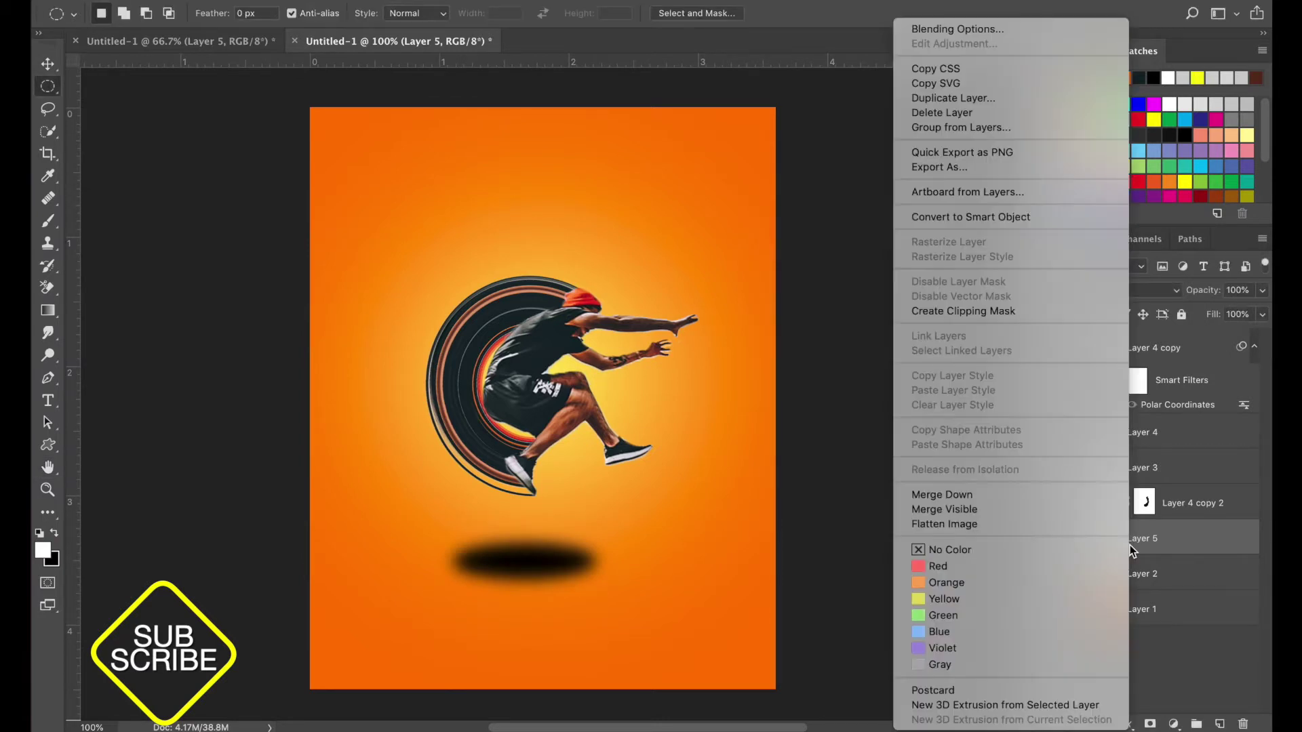
key(Escape)
key(super+t)
drag(524, 526, 524, 610)
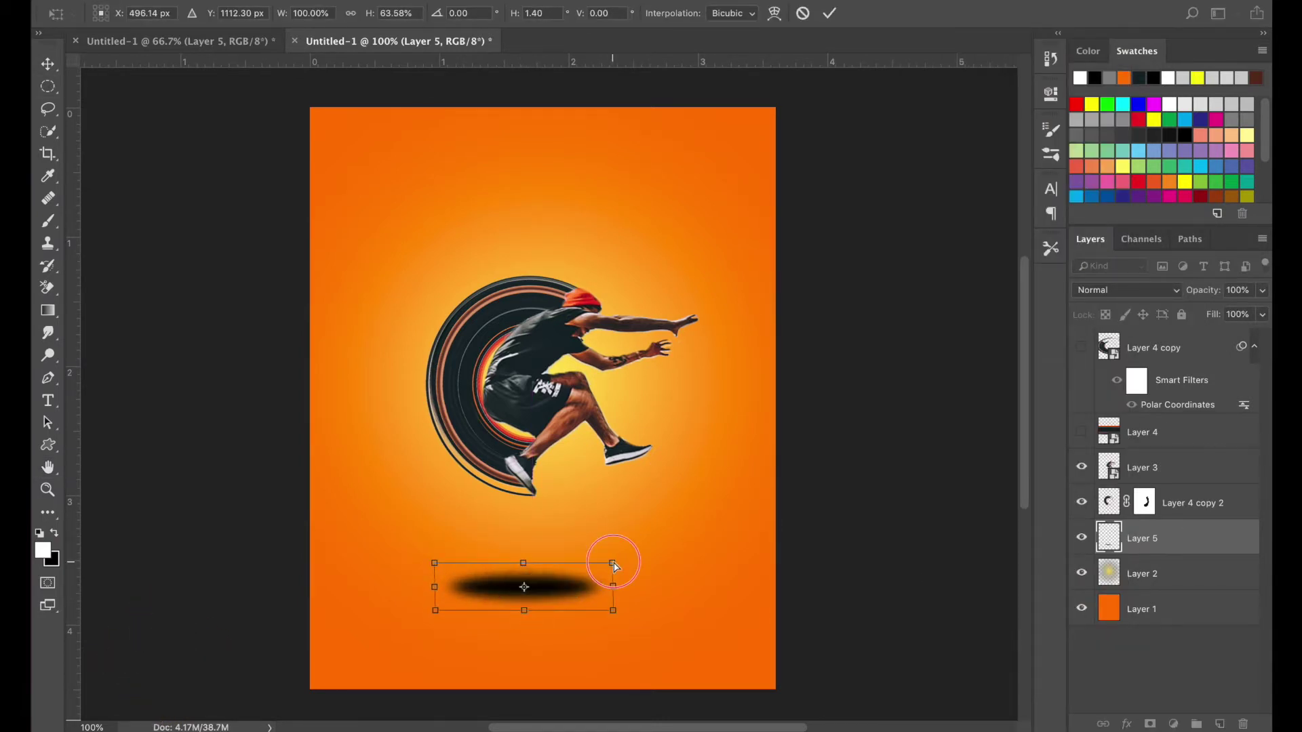
Distort the blurred ellipse into perspective with a narrow upper edge and a wide lower edge
drag(613, 563, 582, 571)
drag(435, 563, 497, 571)
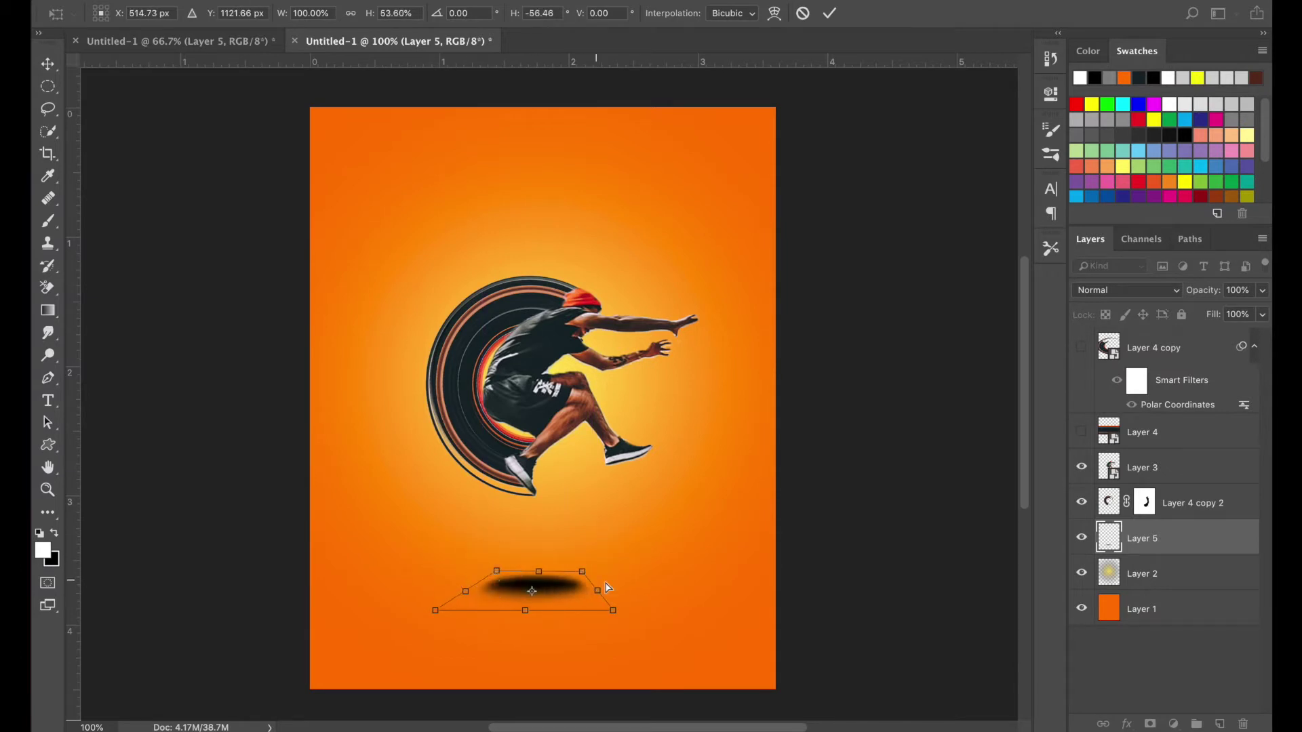
drag(582, 572, 560, 572)
drag(613, 609, 644, 603)
drag(435, 610, 407, 612)
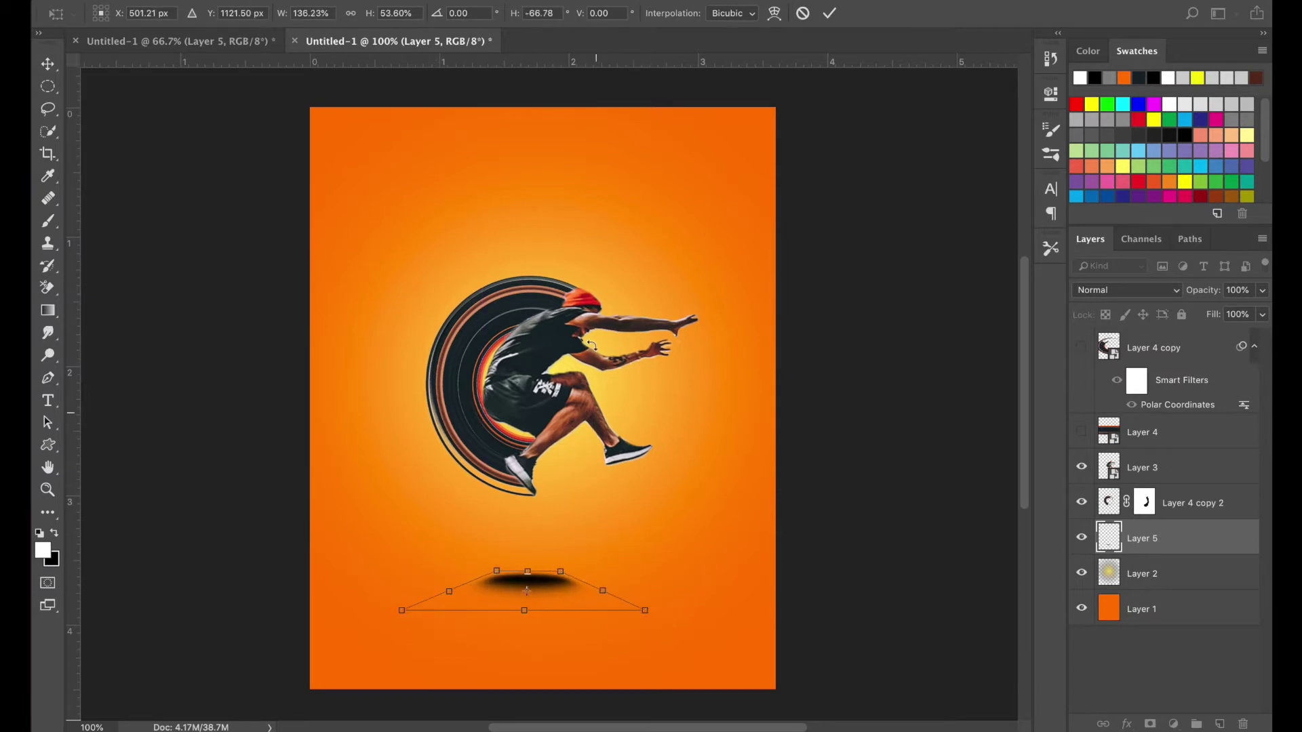
key(Return)
Move the blurred ellipse straight up, closer to the man's feet
key(v)
key(shift+Up)
key(shift+Up)
key(shift+Up)
key(shift+Up)
key(shift+Up)
key(shift+Up)
key(shift+Down)
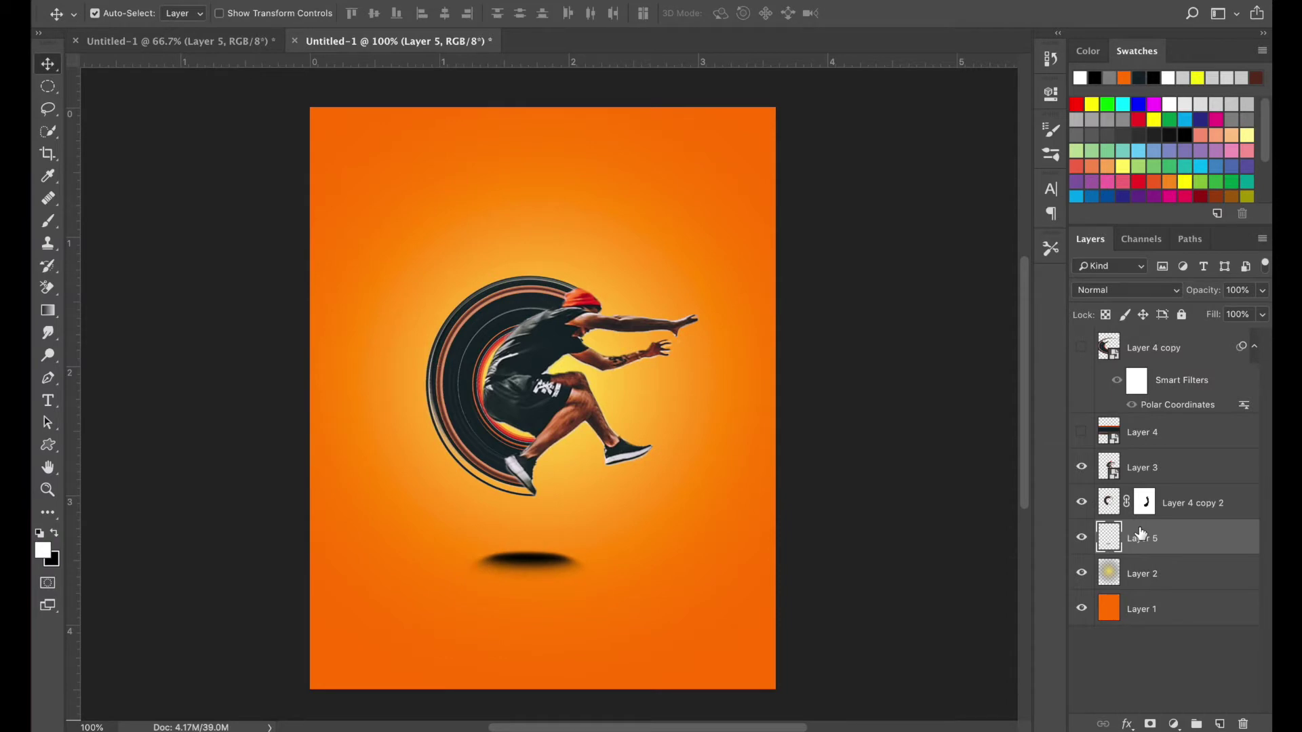
Lighten the ellipse shadow on Layer 5 by adjusting its opacity and blend mode
drag(1254, 335, 1240, 312)
click(1112, 291)
click(1109, 325)
click(1118, 291)
click(1122, 301)
click(1261, 292)
Duplicate Layer 3, fill the man's outline with black on a new layer above it, and hide the duplicate
click(1176, 469)
key(super+j)
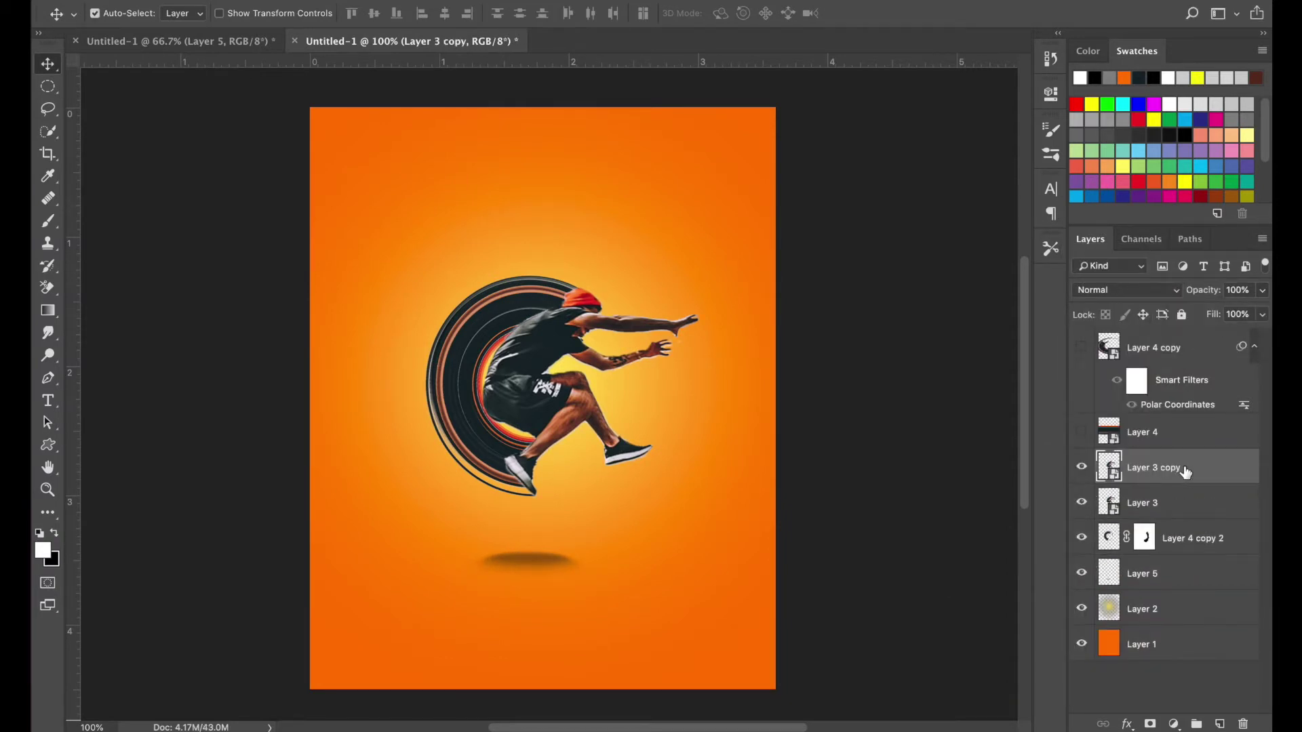
click(1219, 724)
super+click(1108, 503)
key(super+BackSpace)
click(1082, 502)
click(1171, 506)
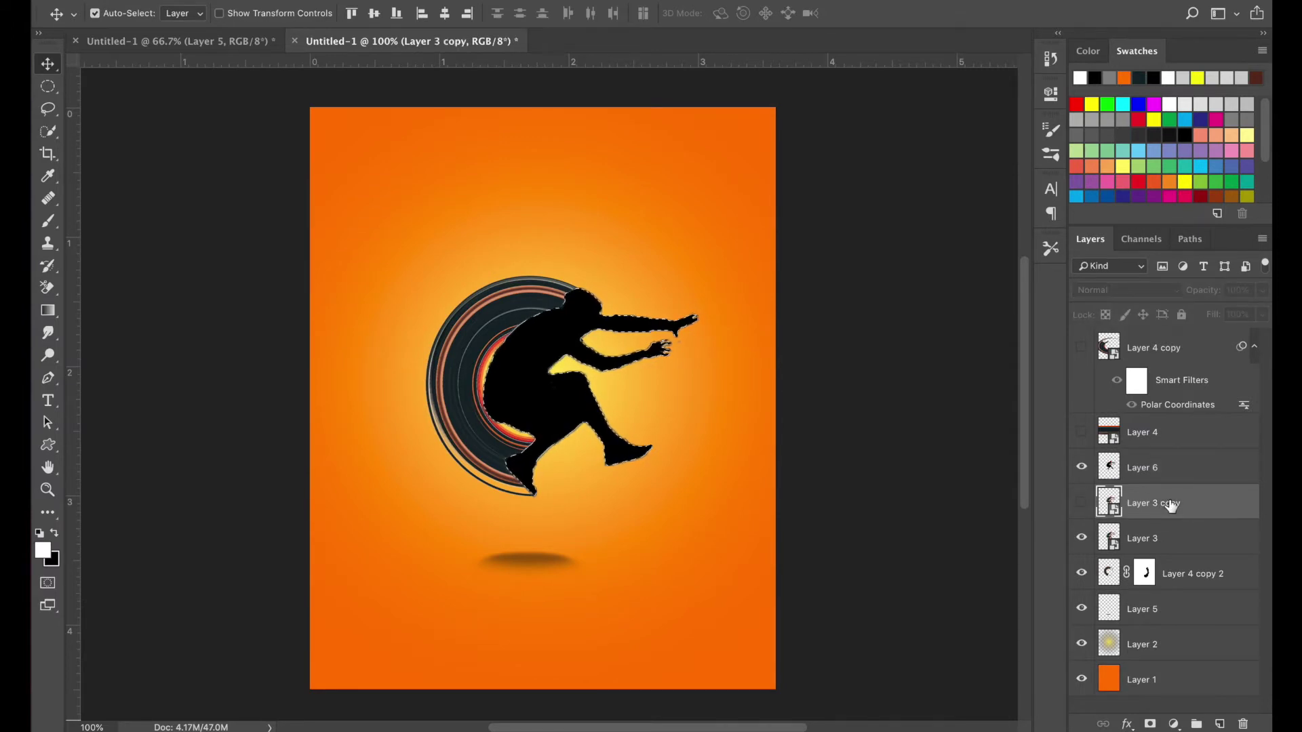
Move the black silhouette layer below Layer 4 copy 2, flip it vertically and place it beneath the man's feet
drag(1180, 467, 1165, 583)
key(super+t)
right_click(596, 283)
click(640, 521)
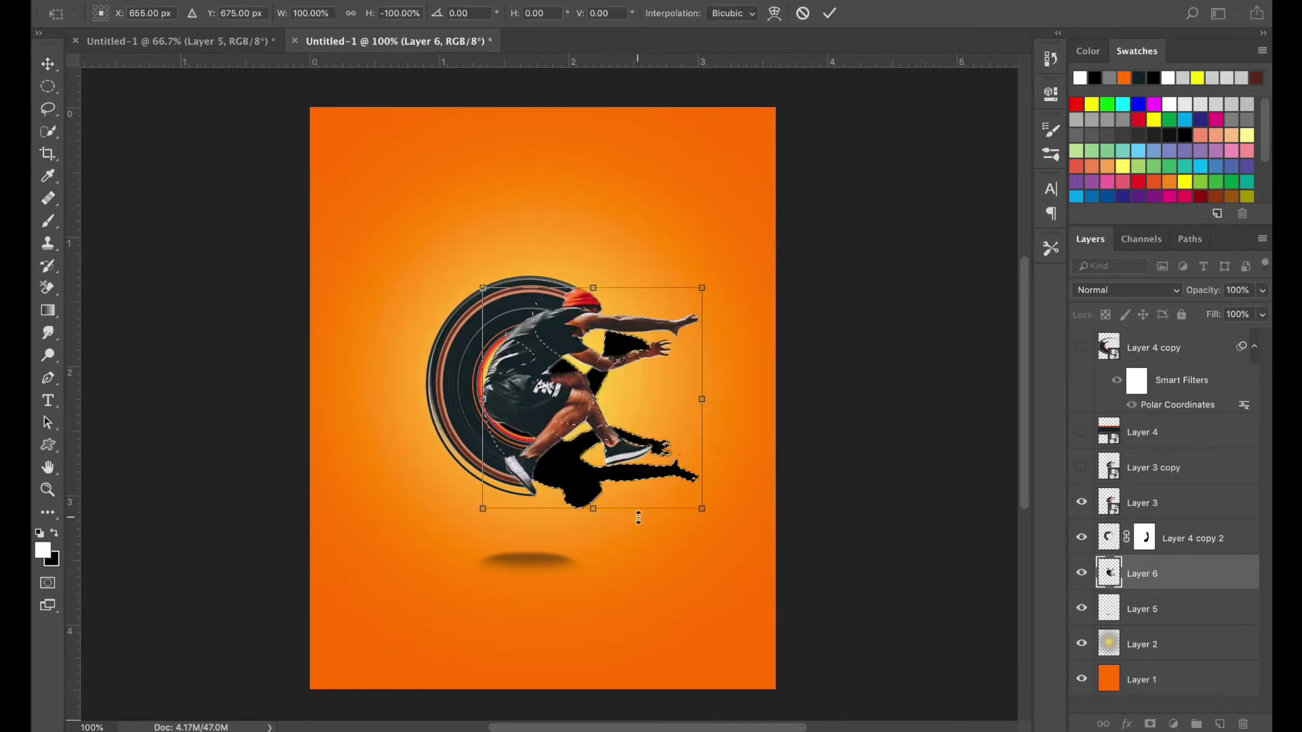
drag(575, 465, 575, 645)
drag(536, 572, 535, 601)
click(828, 13)
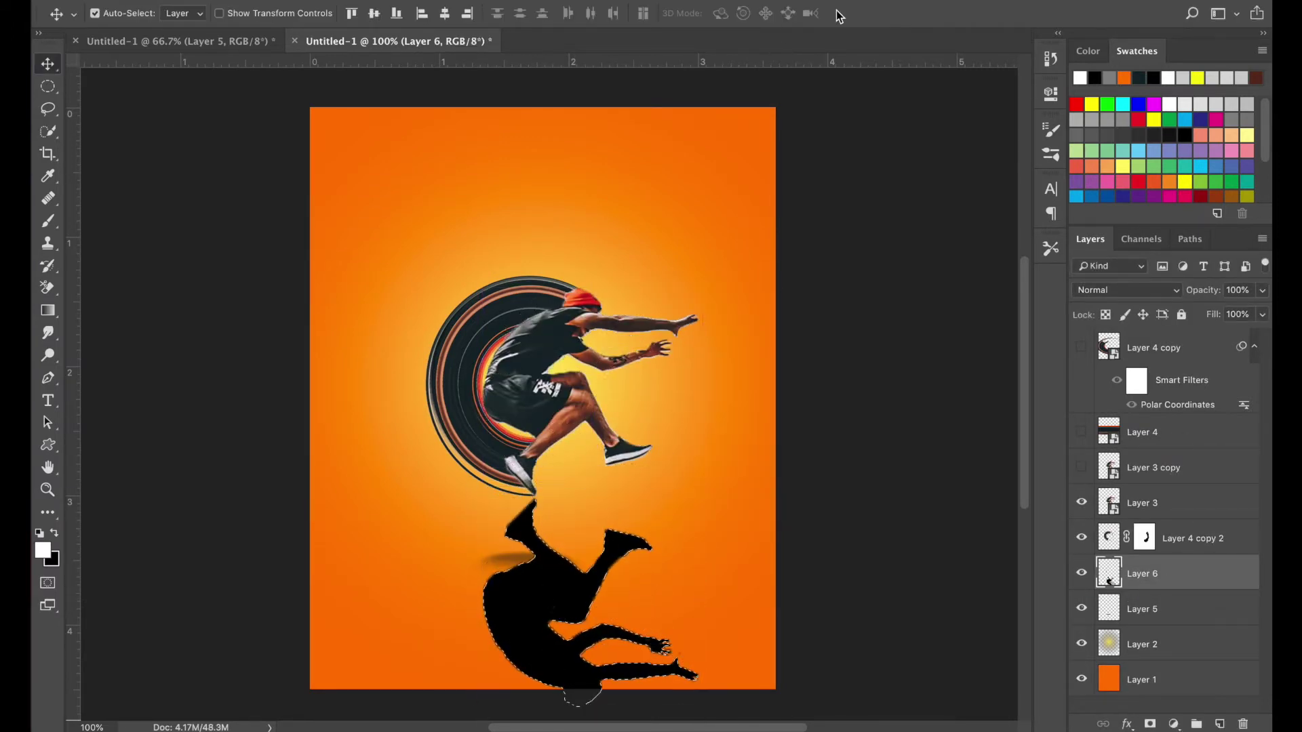
Set Layer 6 to Multiply and reduce it to 24% opacity and 27% fill
click(1127, 290)
click(1112, 339)
click(1262, 314)
drag(1263, 334, 1198, 310)
Narrow the flipped silhouette from both sides and place it just below the ellipse shadow
drag(563, 595, 537, 645)
key(super+t)
drag(468, 570, 546, 569)
drag(687, 569, 601, 570)
drag(564, 611, 528, 612)
key(shift+Down)
key(Return)
Apply a Gaussian Blur with a radius of 8.7 pixels to the flipped silhouette
click(450, 1)
mouse_move(504, 177)
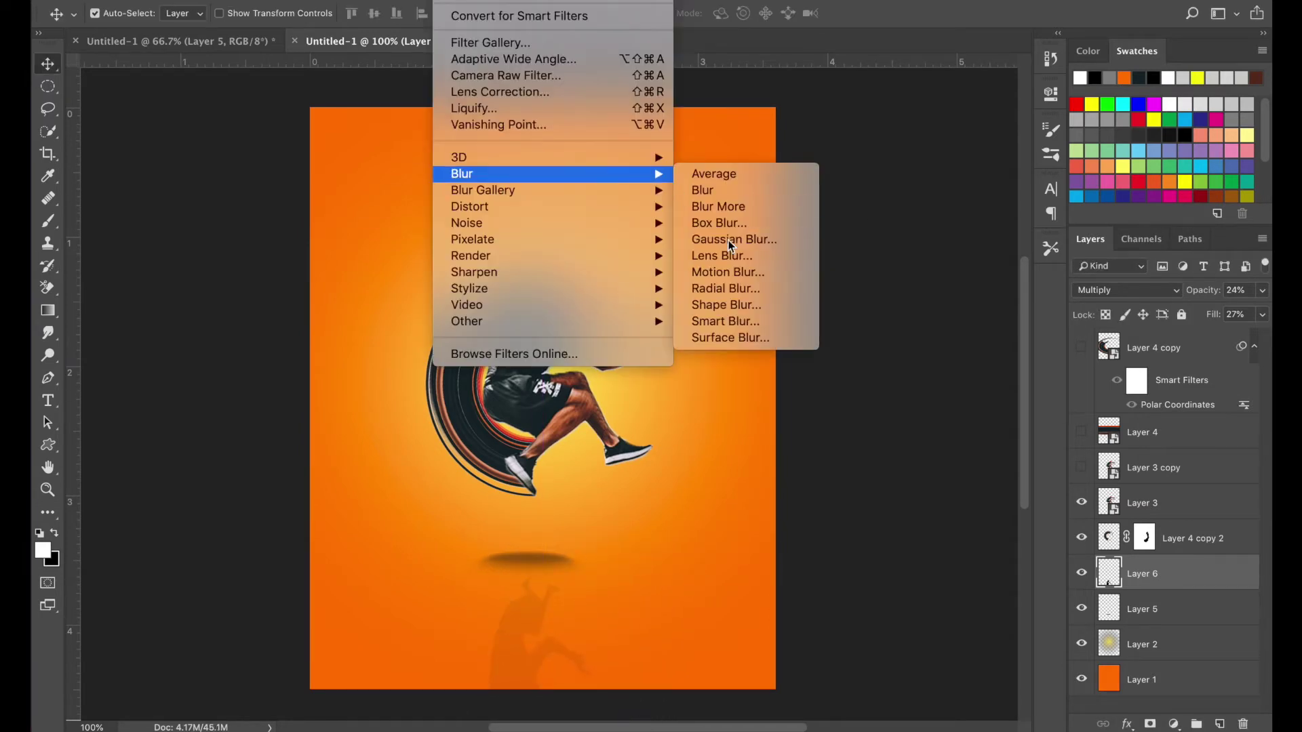
click(731, 241)
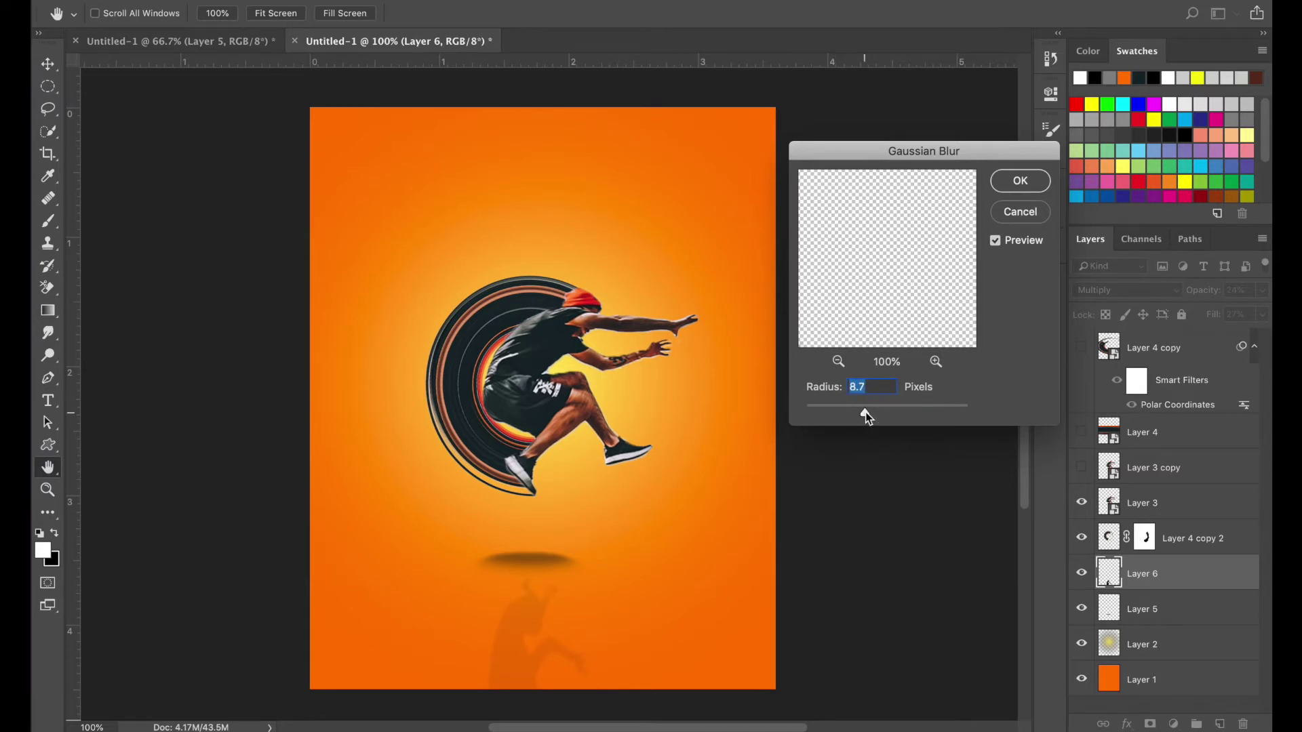
click(1019, 183)
Enlarge the blurred silhouette to about 162% and shift it down toward the poster's lower edge
key(super+t)
key(super+minus)
drag(622, 646, 681, 671)
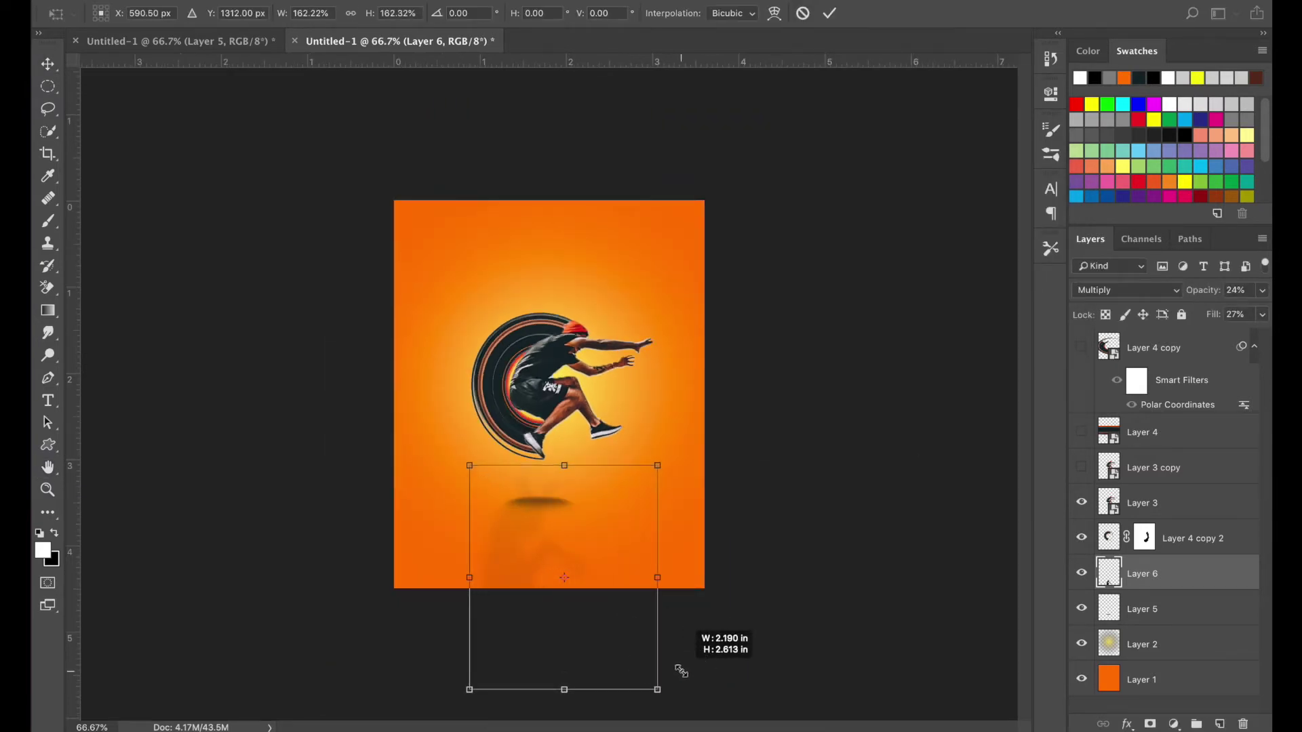
drag(530, 519, 545, 558)
click(829, 13)
Add a Curves adjustment layer above Layer 3 and raise the midtones and shadows of its RGB curve
key(z)
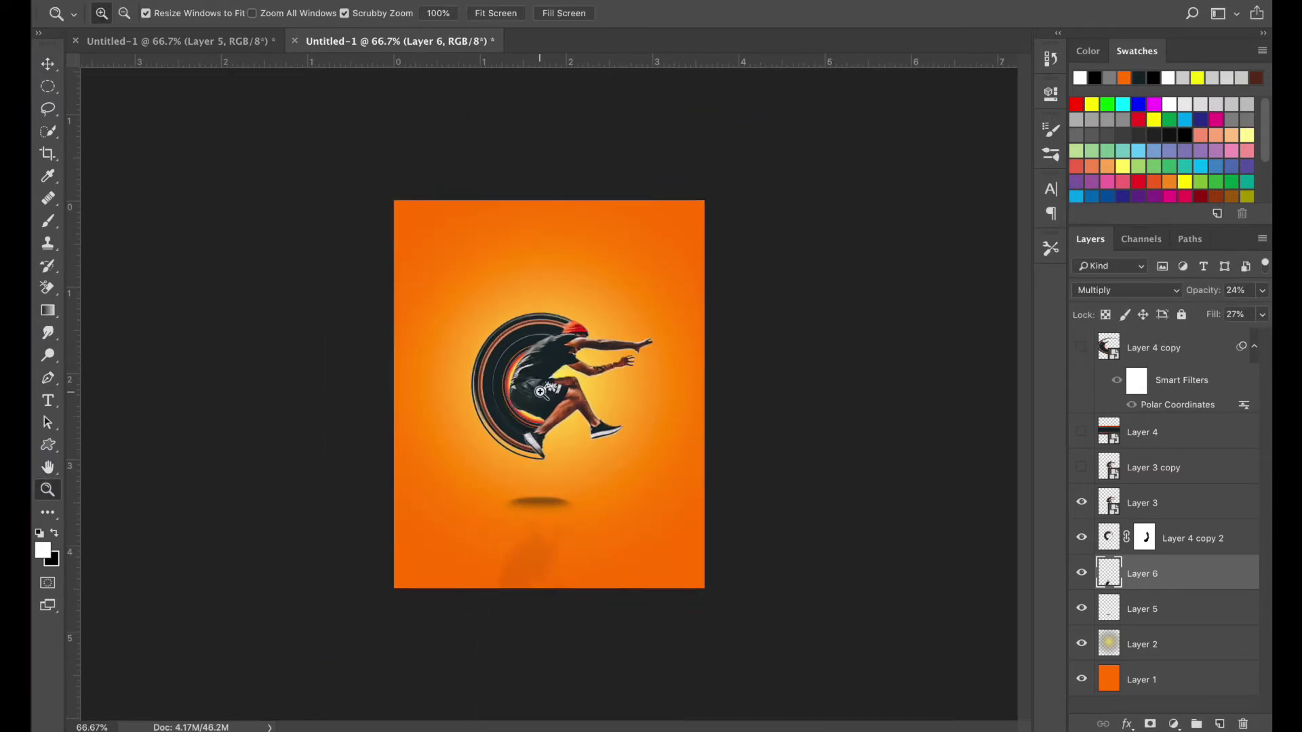
click(540, 392)
key(v)
click(1180, 503)
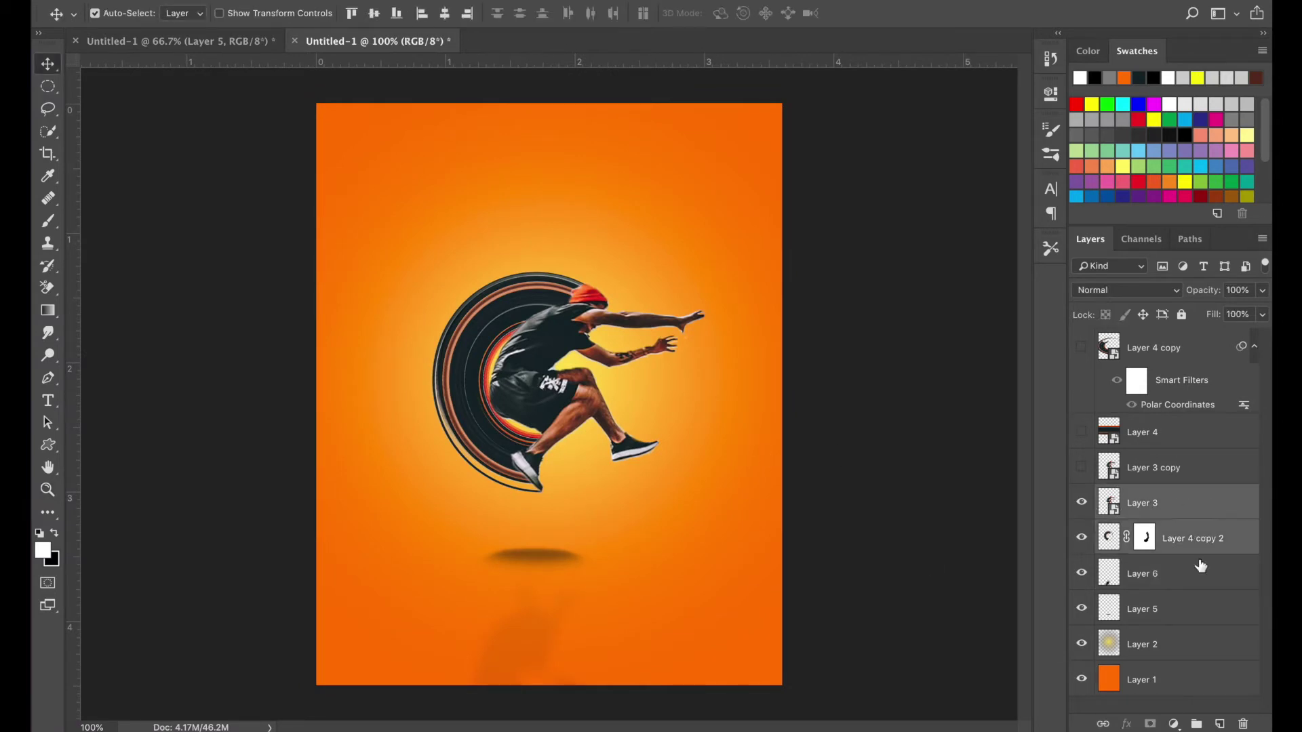
click(1174, 724)
click(1195, 478)
drag(909, 258, 922, 222)
mouse_move(865, 320)
mouse_down()
mouse_move(872, 299)
mouse_move(865, 307)
mouse_up()
Shape the Red curve into a contrast curve with lowered shadows and slightly raised highlights
click(895, 164)
click(854, 179)
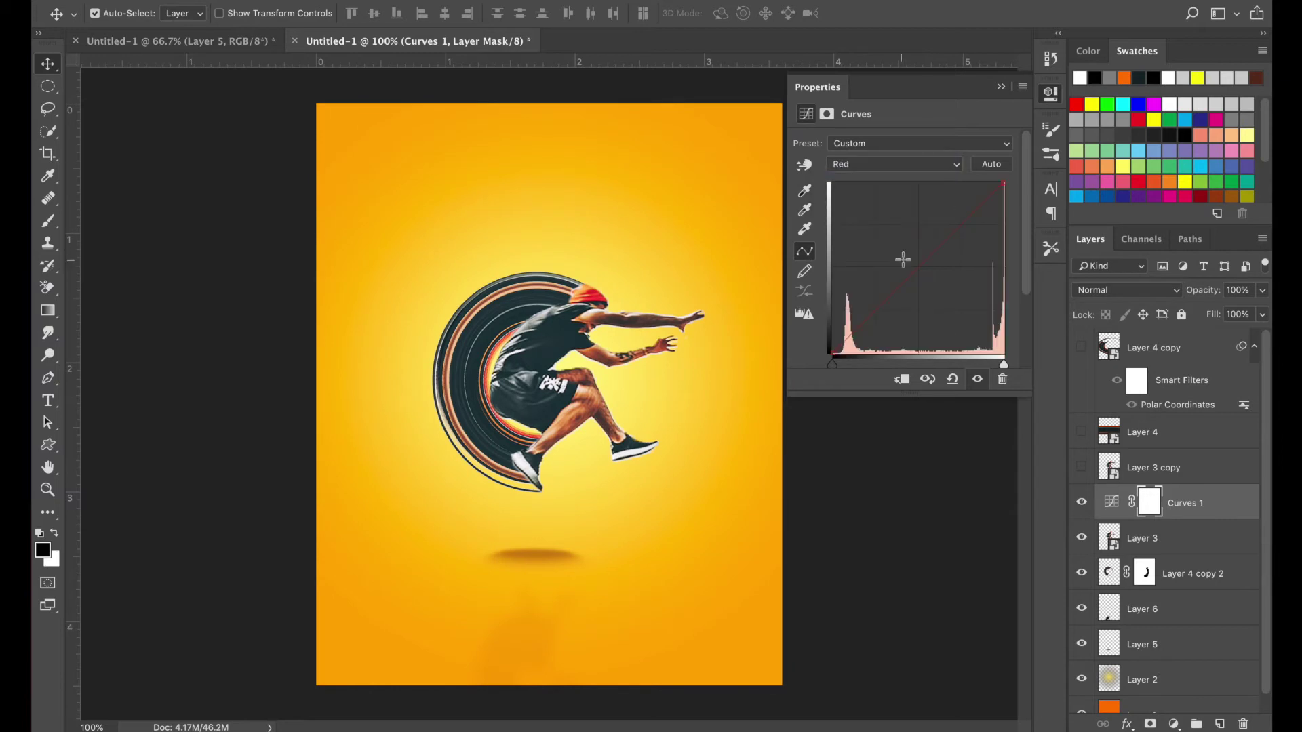
drag(862, 318, 863, 328)
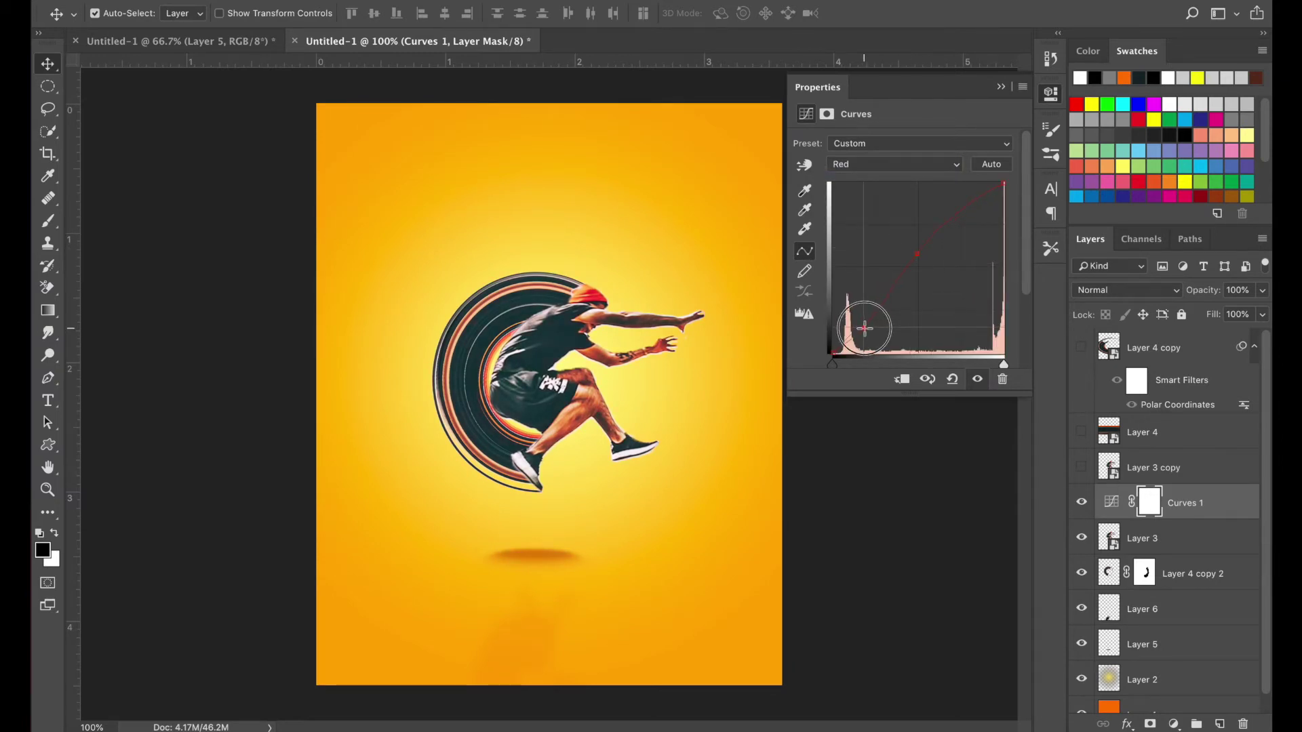
drag(968, 207, 966, 202)
Adjust the Blue curve by raising its midtones, lowering its shadows slightly and shifting its highlight end point
key(alt+5)
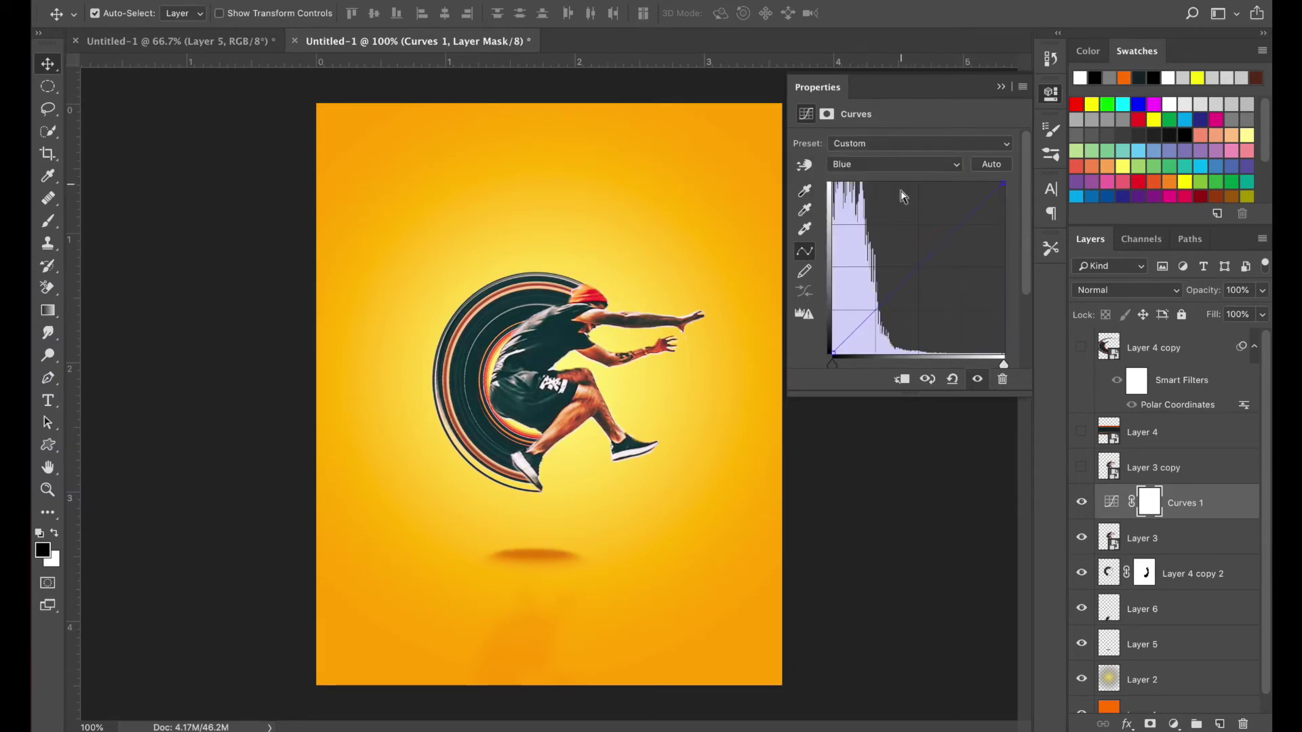
drag(918, 280, 912, 265)
drag(870, 313, 870, 319)
drag(1004, 184, 1035, 216)
Lower the midtones and shadows of the Green curve and shift its highlight point slightly
click(886, 167)
click(886, 152)
drag(919, 268, 921, 277)
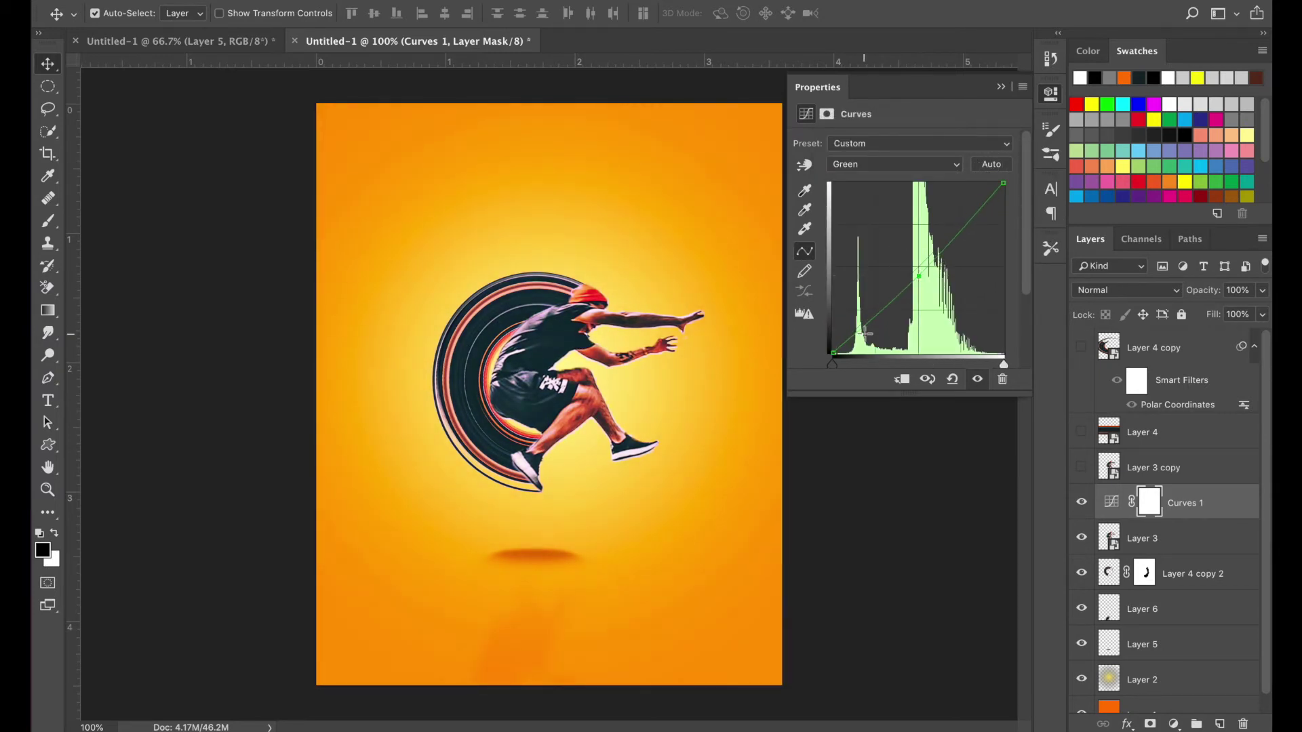
mouse_move(866, 329)
mouse_down()
mouse_move(848, 326)
mouse_move(854, 337)
mouse_up()
drag(1004, 182, 996, 178)
click(1001, 88)
Compare the whole poster with and without the Curves 1 adjustment
key(z)
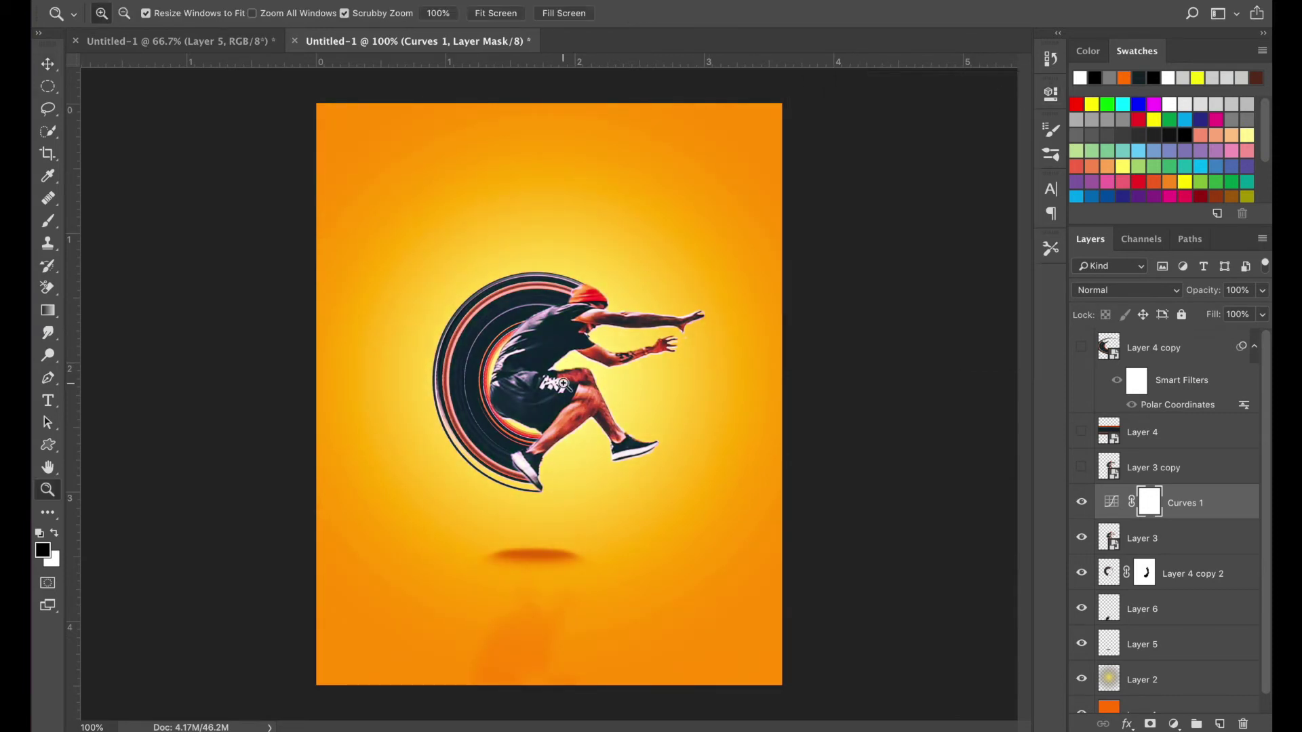
alt+click(875, 299)
click(1083, 503)
click(1083, 503)
click(1082, 503)
click(1083, 503)
click(1083, 503)
click(1083, 503)
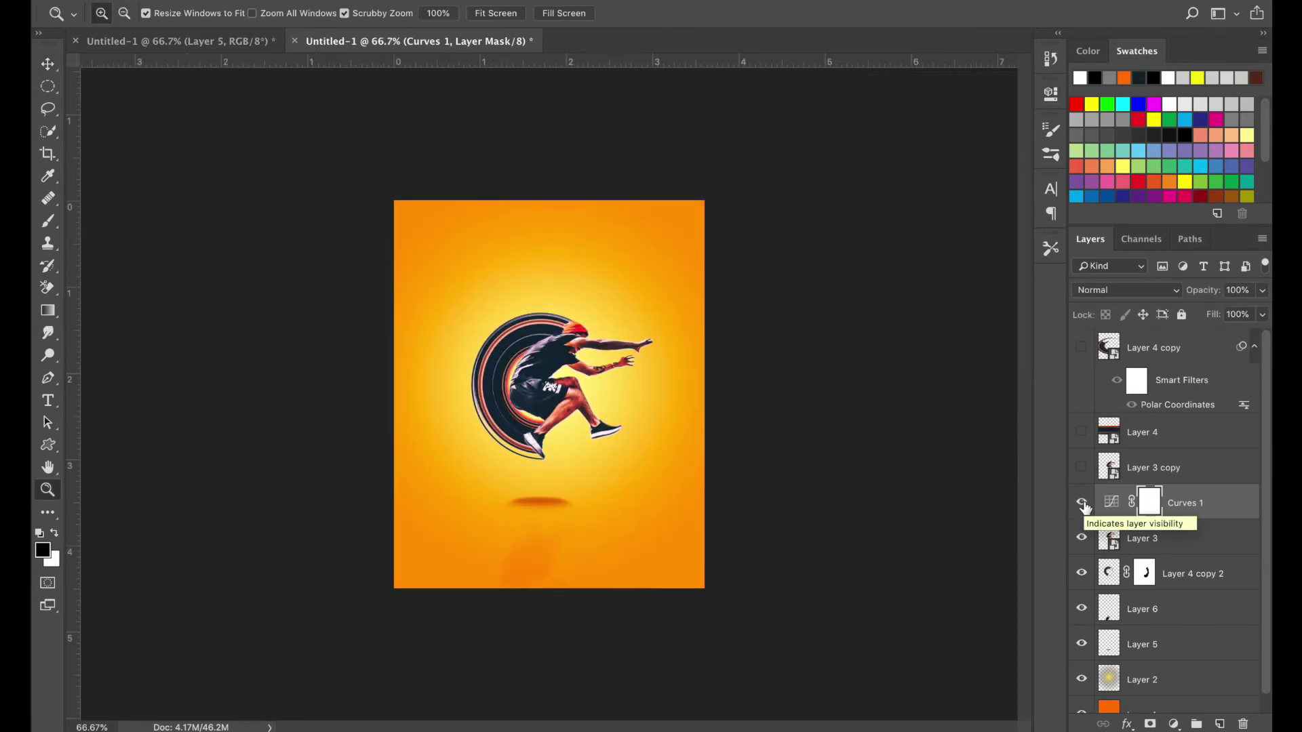
Centre the white FINISH title horizontally on the poster beneath the man
click(1141, 645)
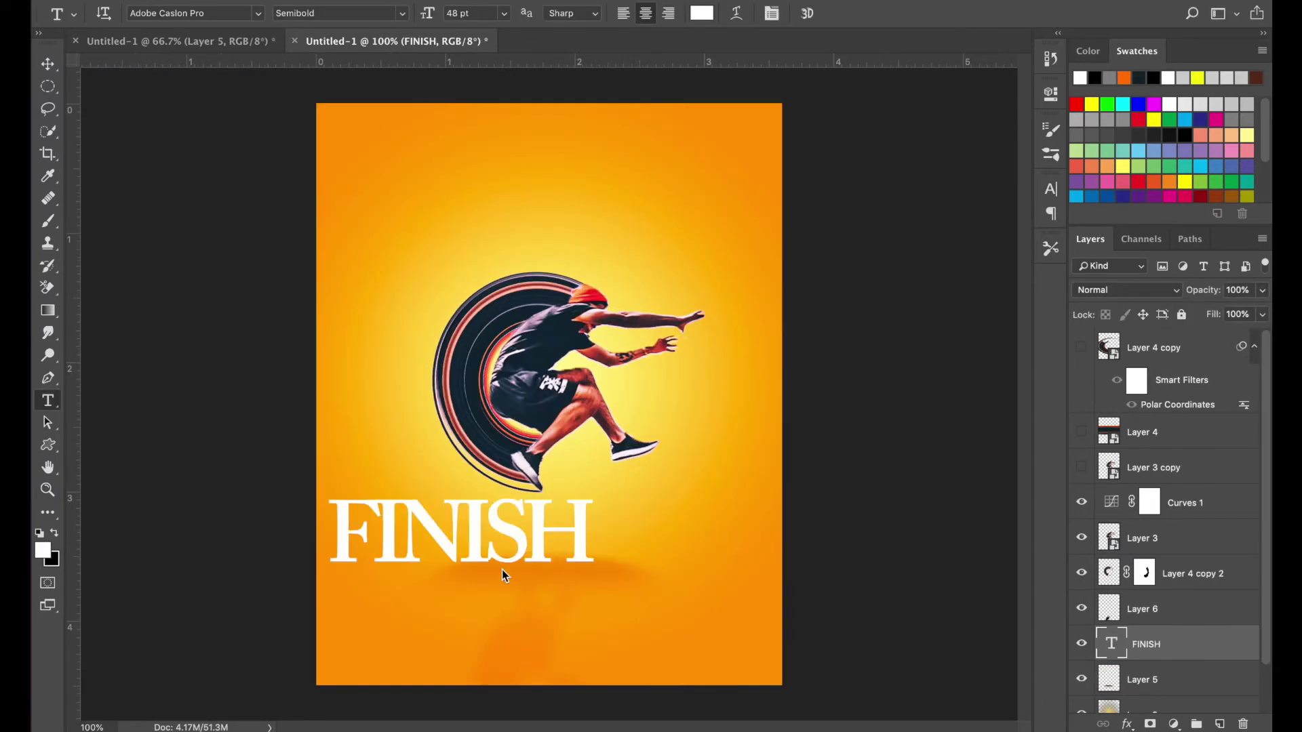
click(1145, 650)
key(super+t)
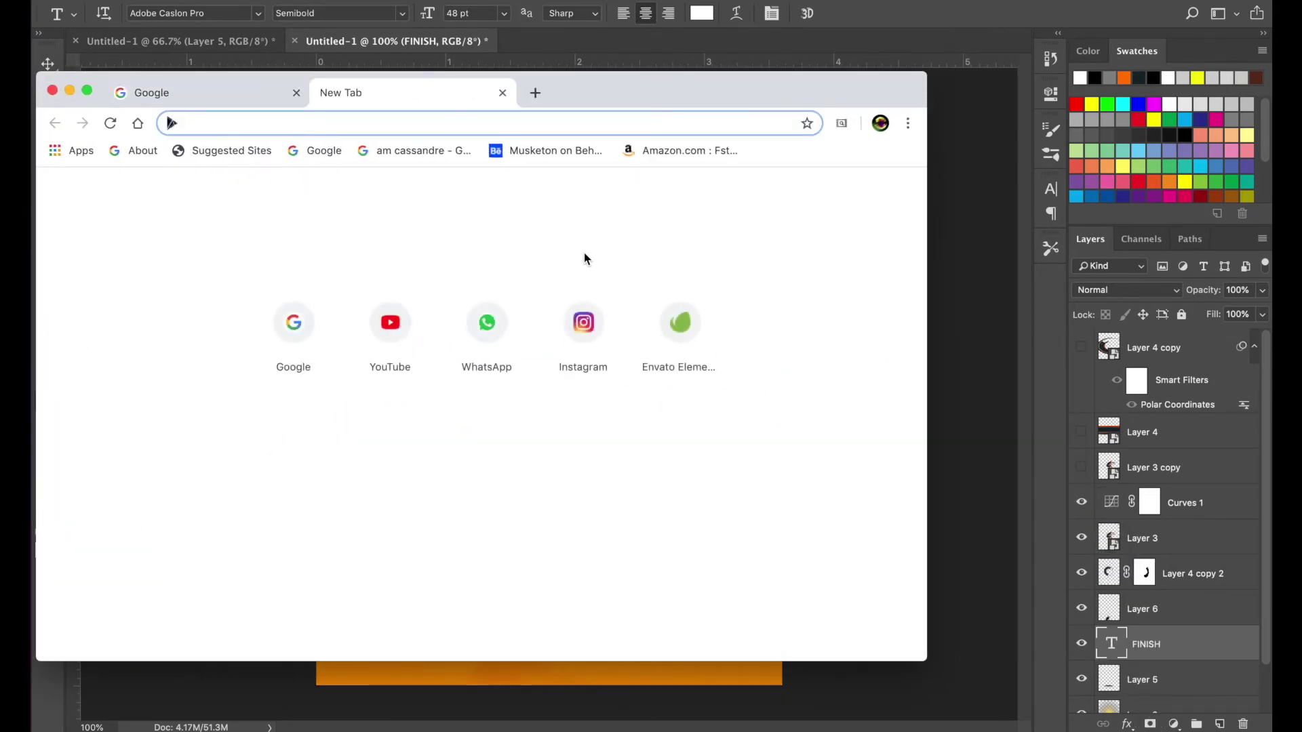
click(71, 92)
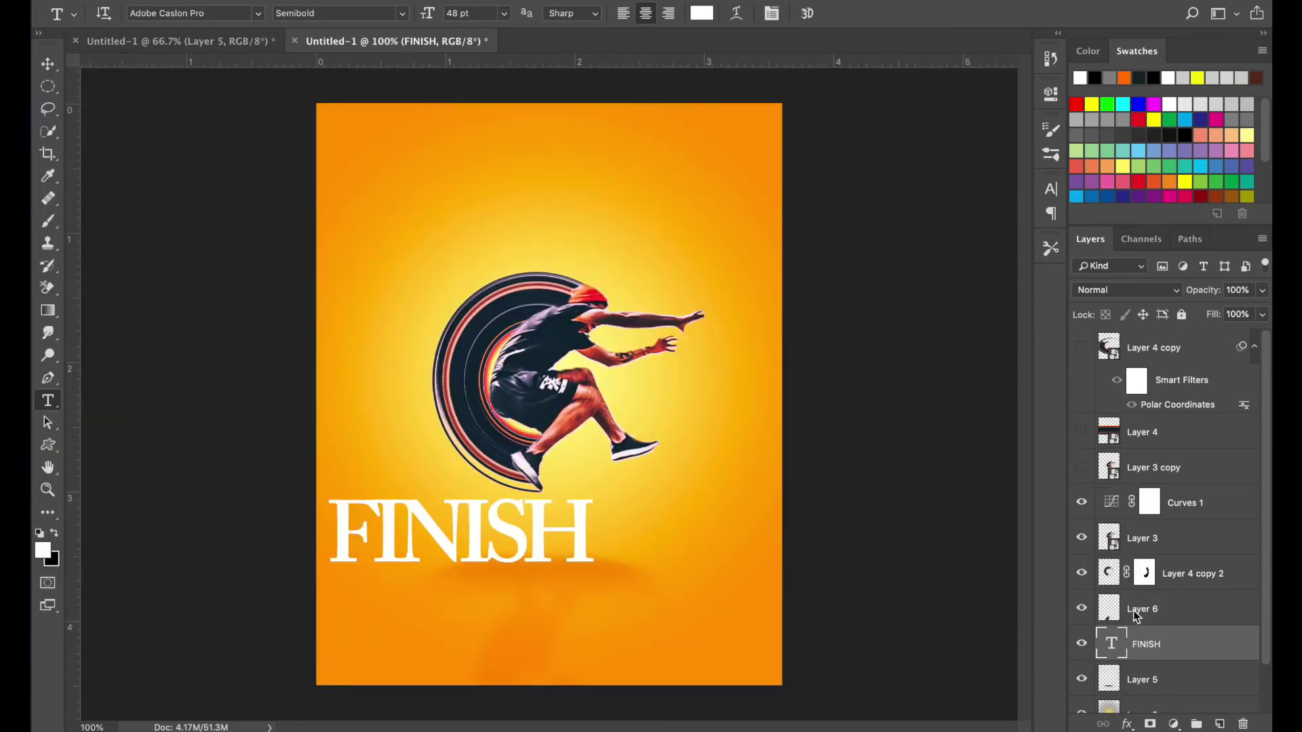
key(ctrl+t)
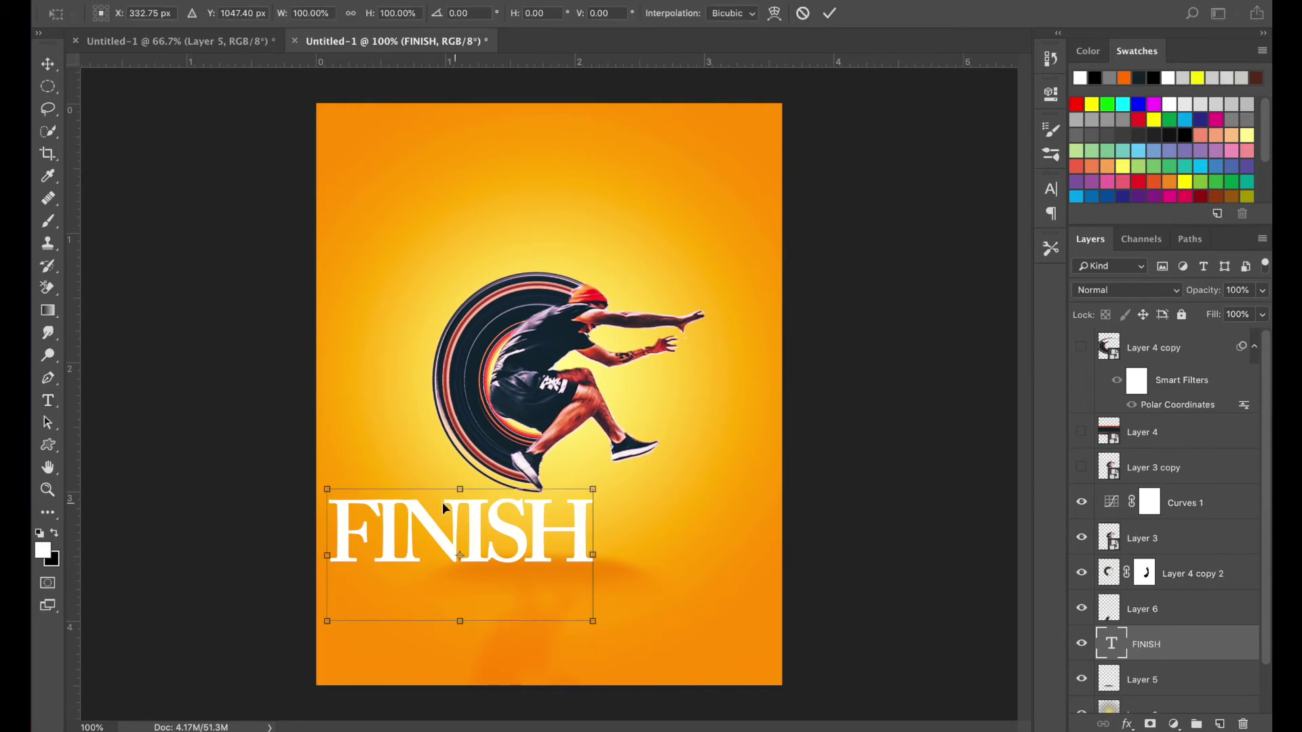
drag(482, 520, 567, 519)
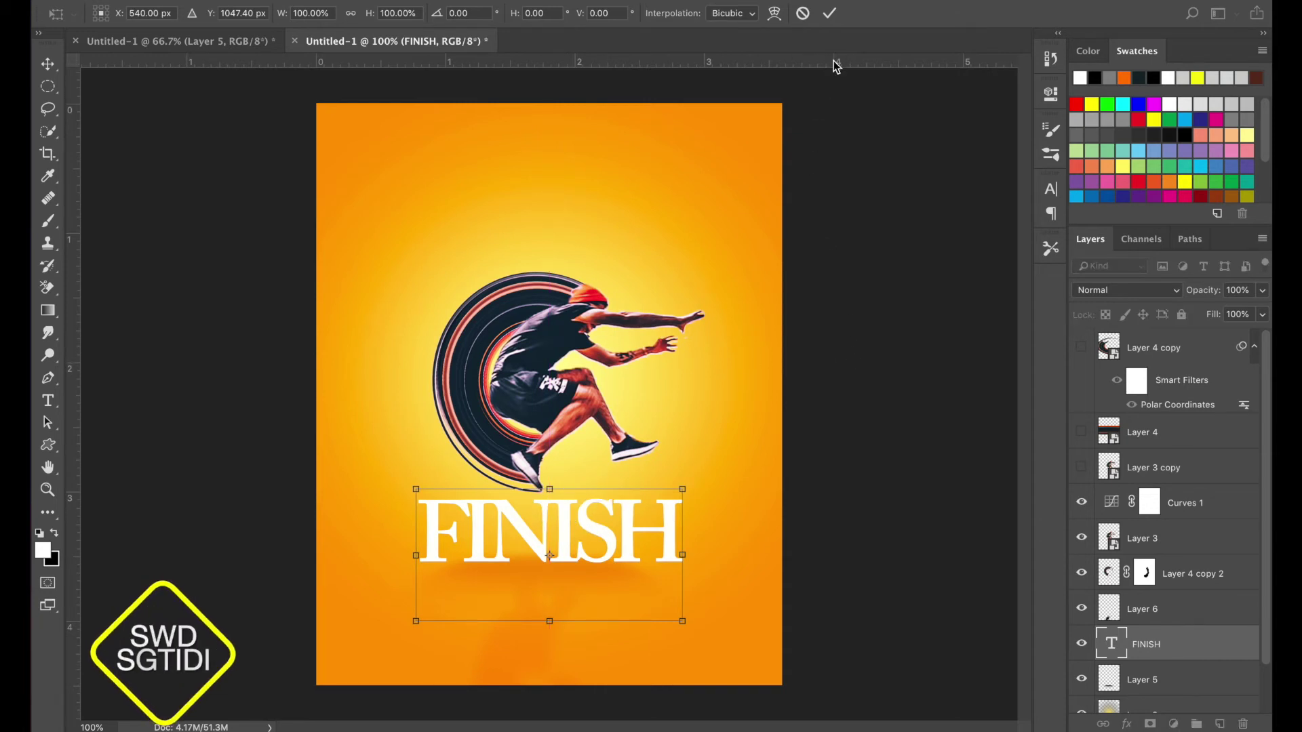
click(829, 14)
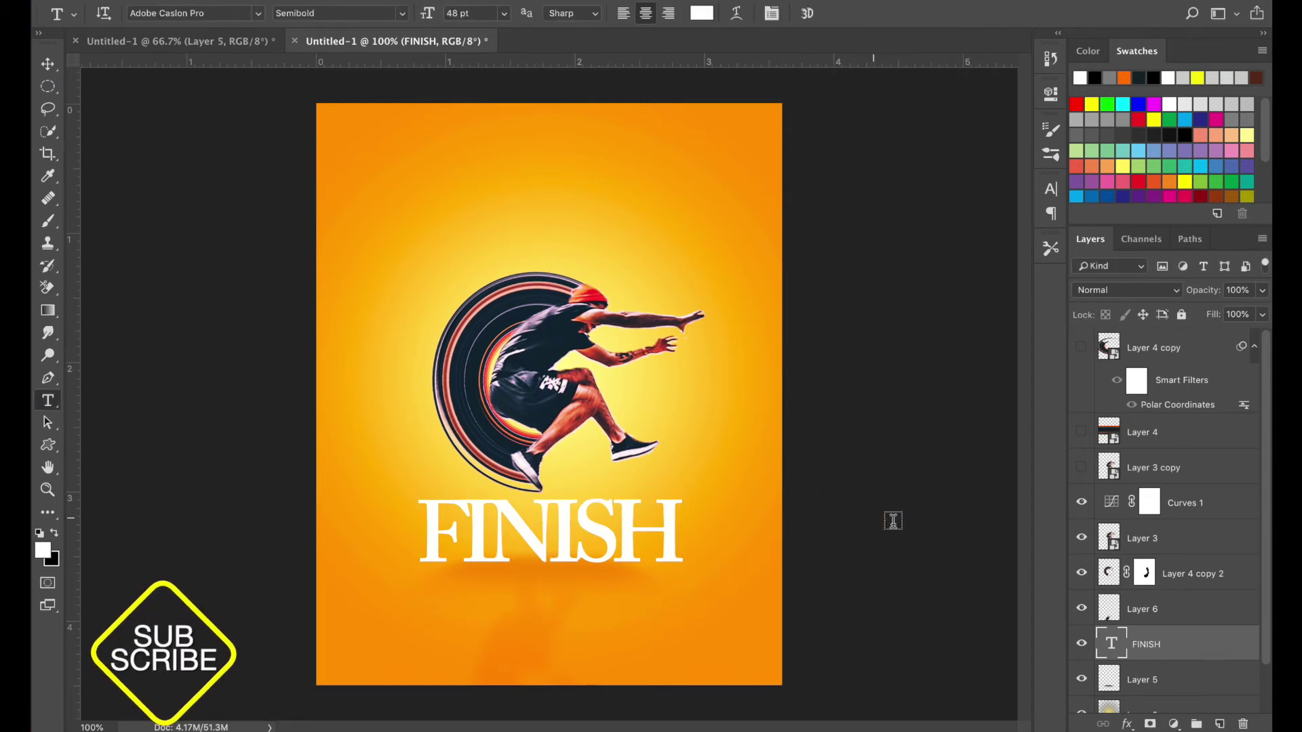
Set the letter tracking of the FINISH title to 0
double_click(1116, 643)
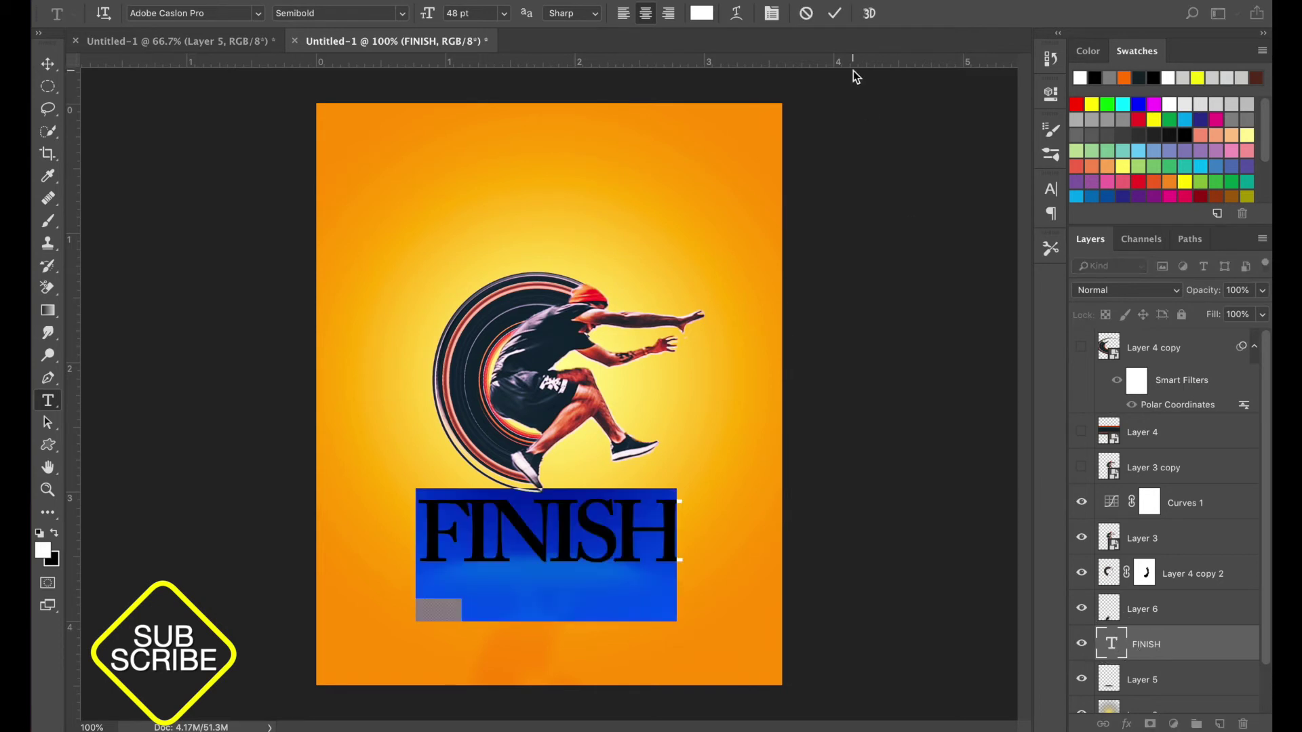
click(1048, 191)
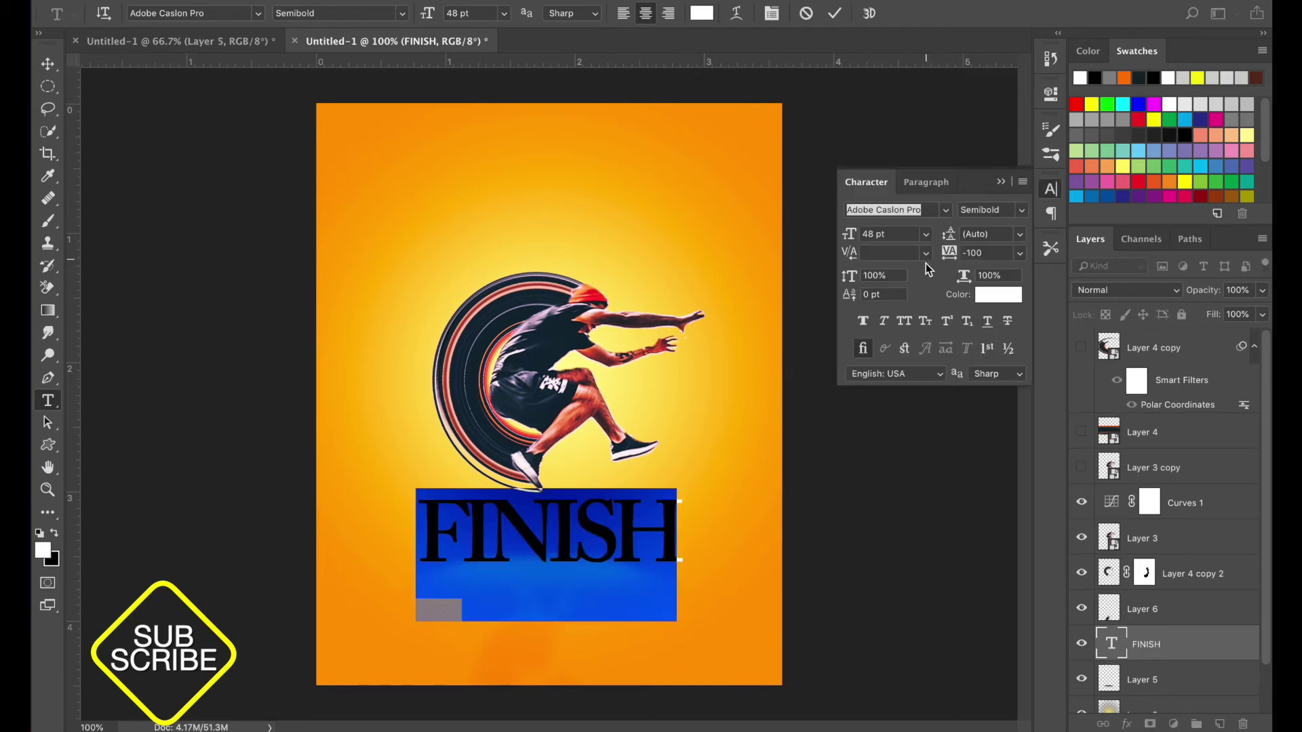
click(1018, 254)
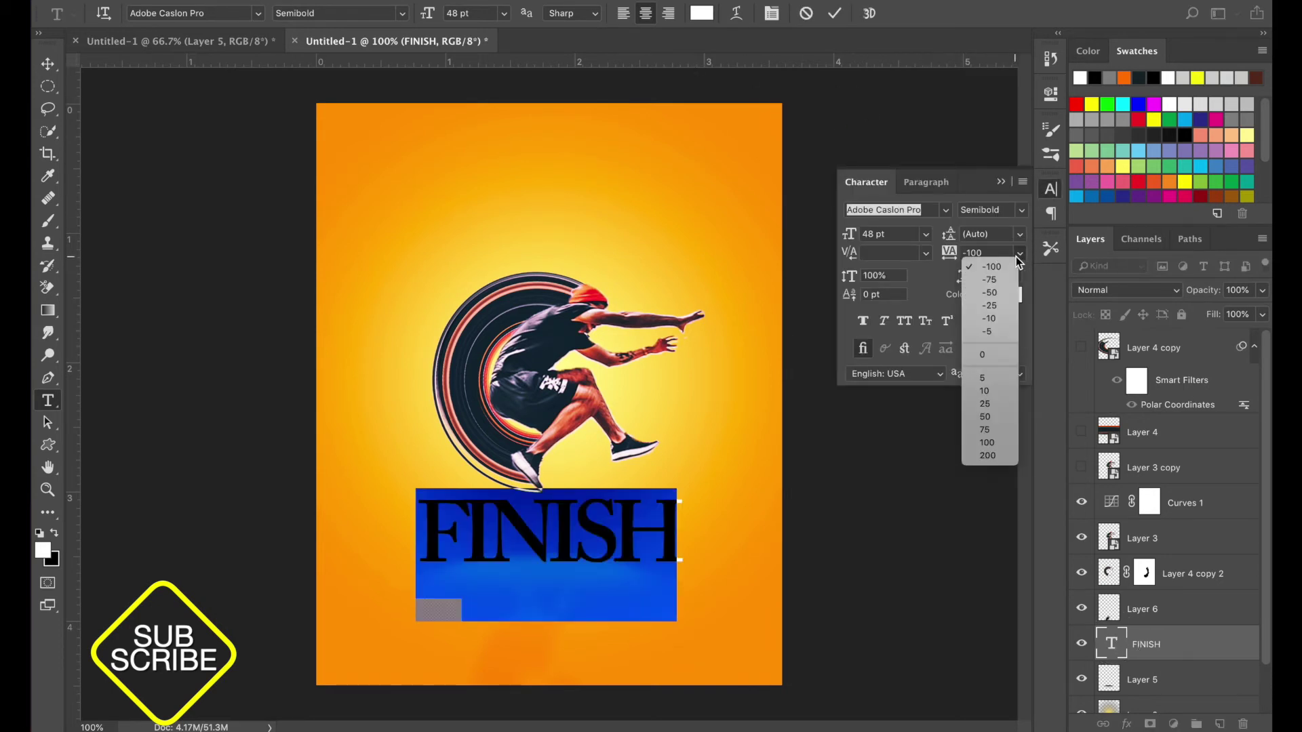
click(995, 354)
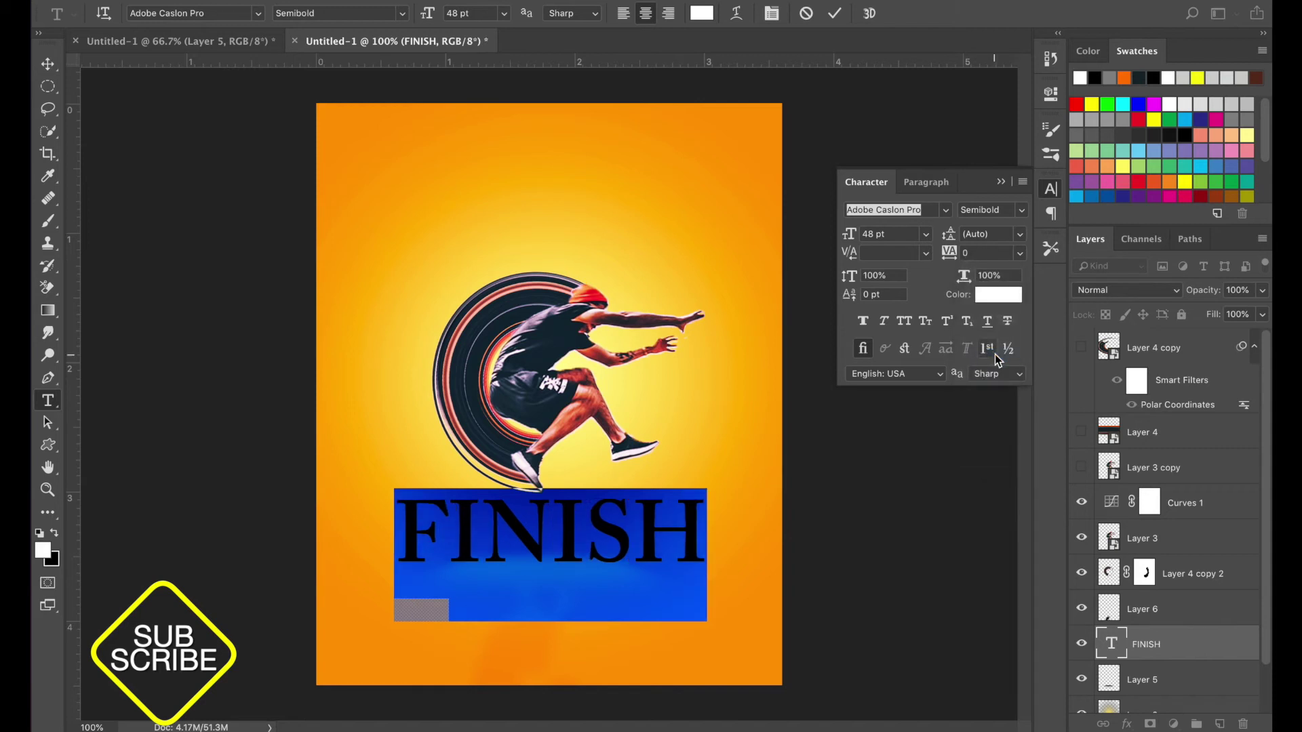
click(1001, 181)
click(834, 15)
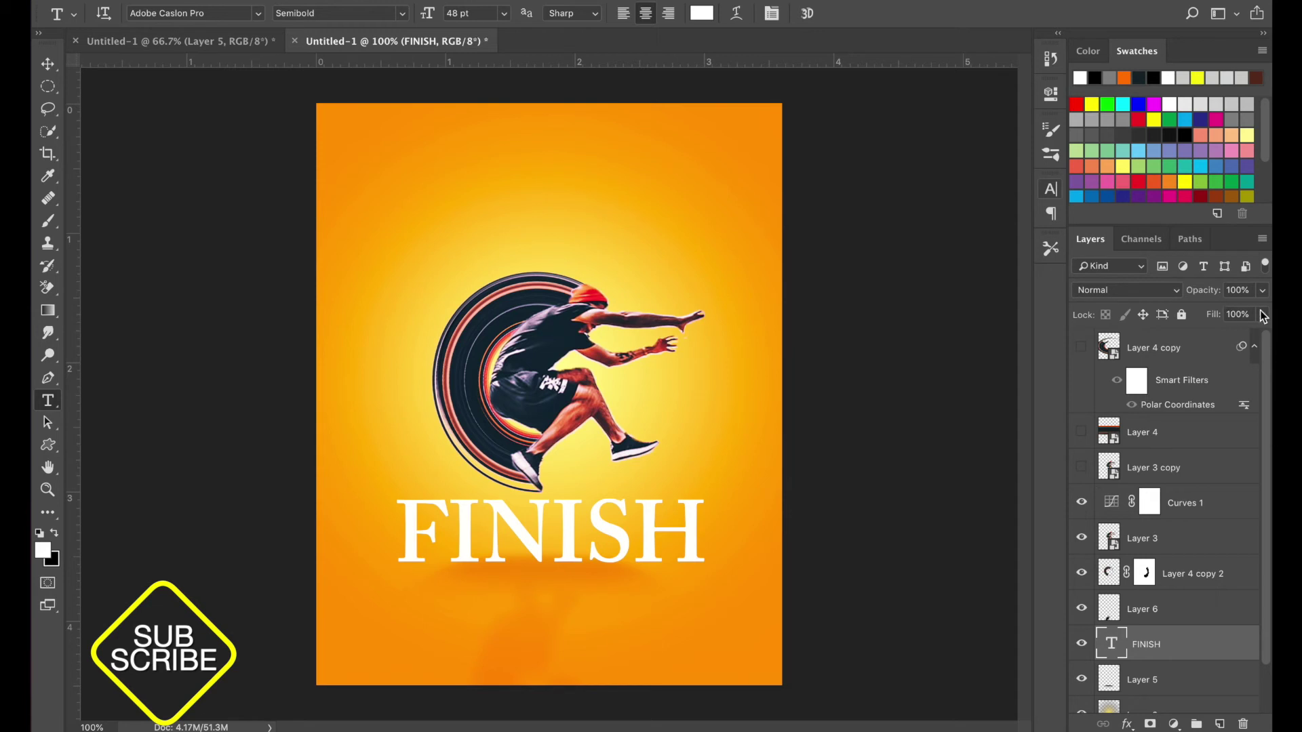
Try the Multiply blend mode on the FINISH title and restore it to Normal
click(1173, 293)
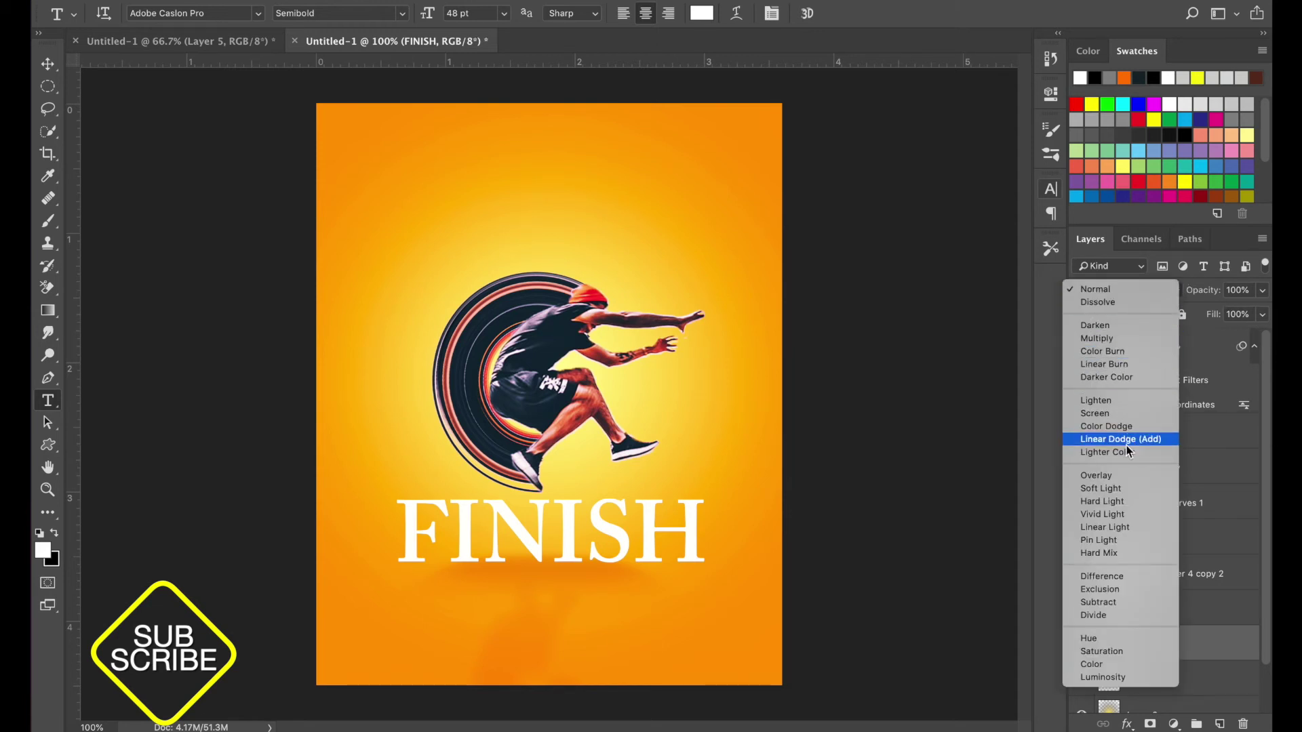
click(1113, 339)
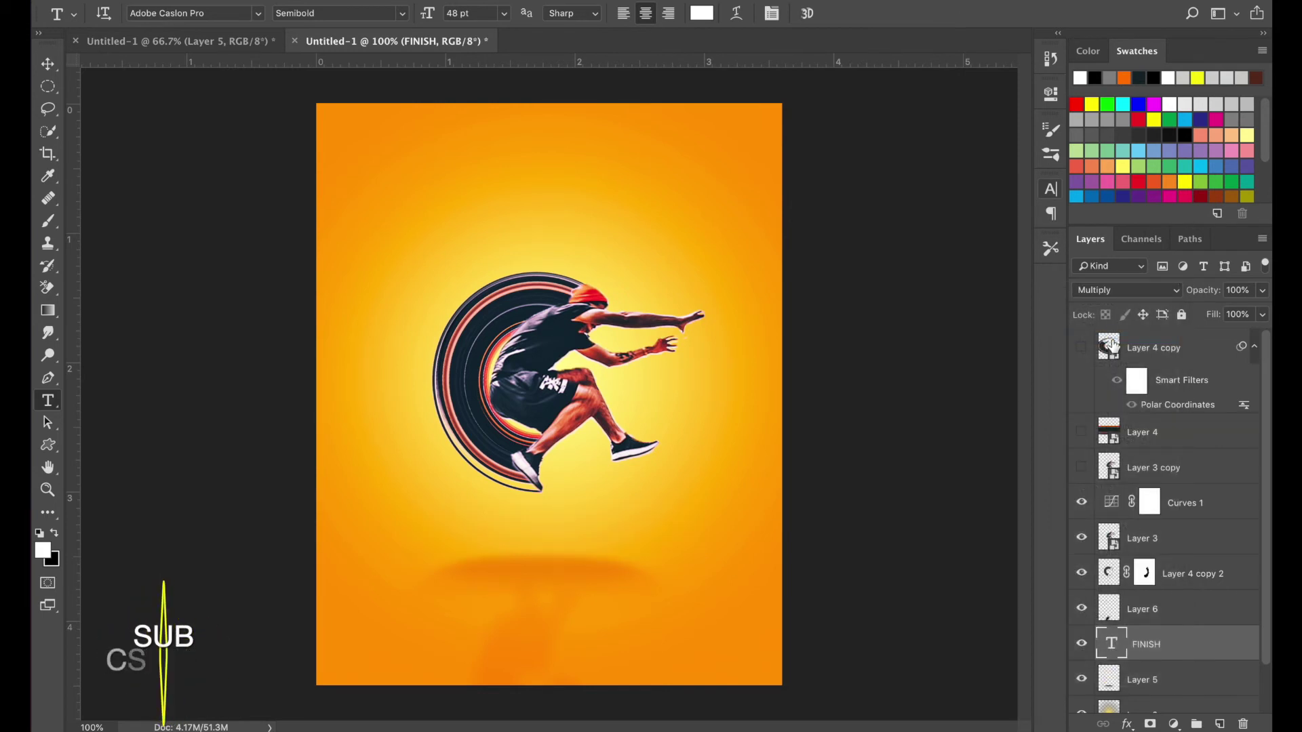
click(1109, 290)
click(1108, 245)
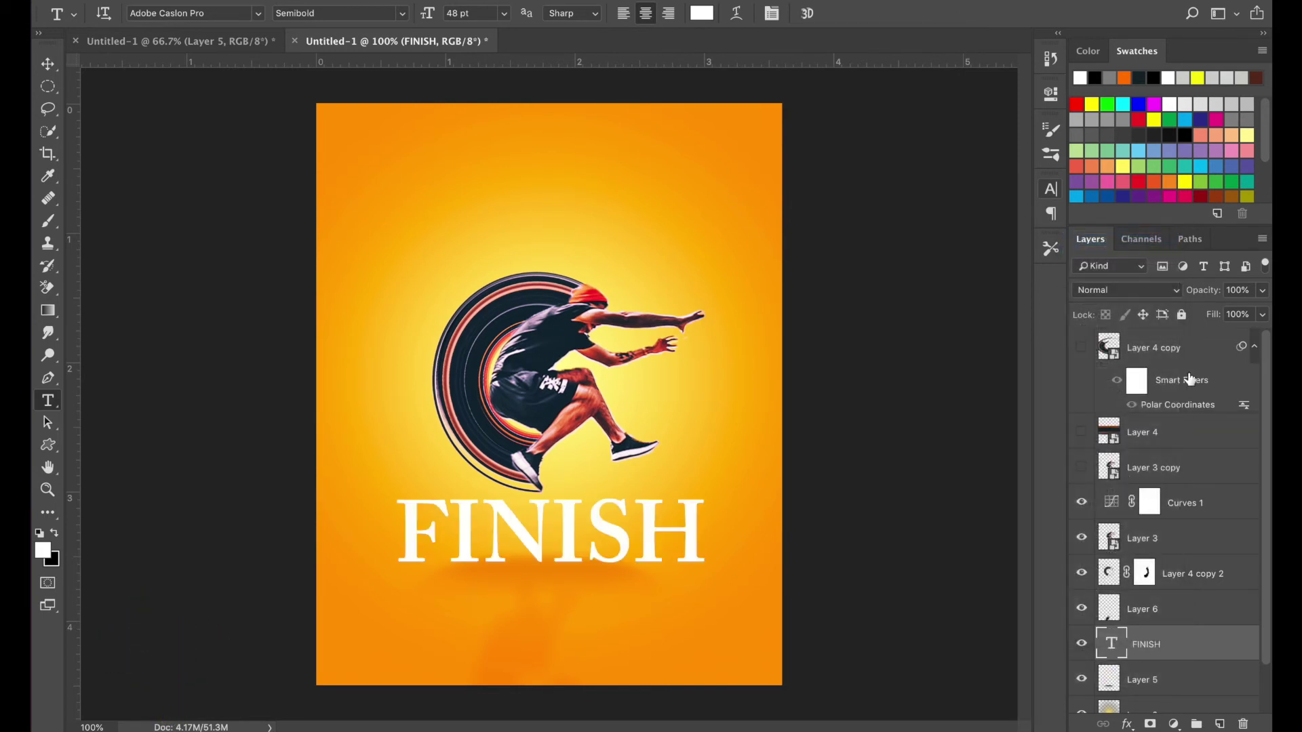
Make the FINISH title translucent by reducing its layer fill to 52% and its opacity to 46%
click(1261, 315)
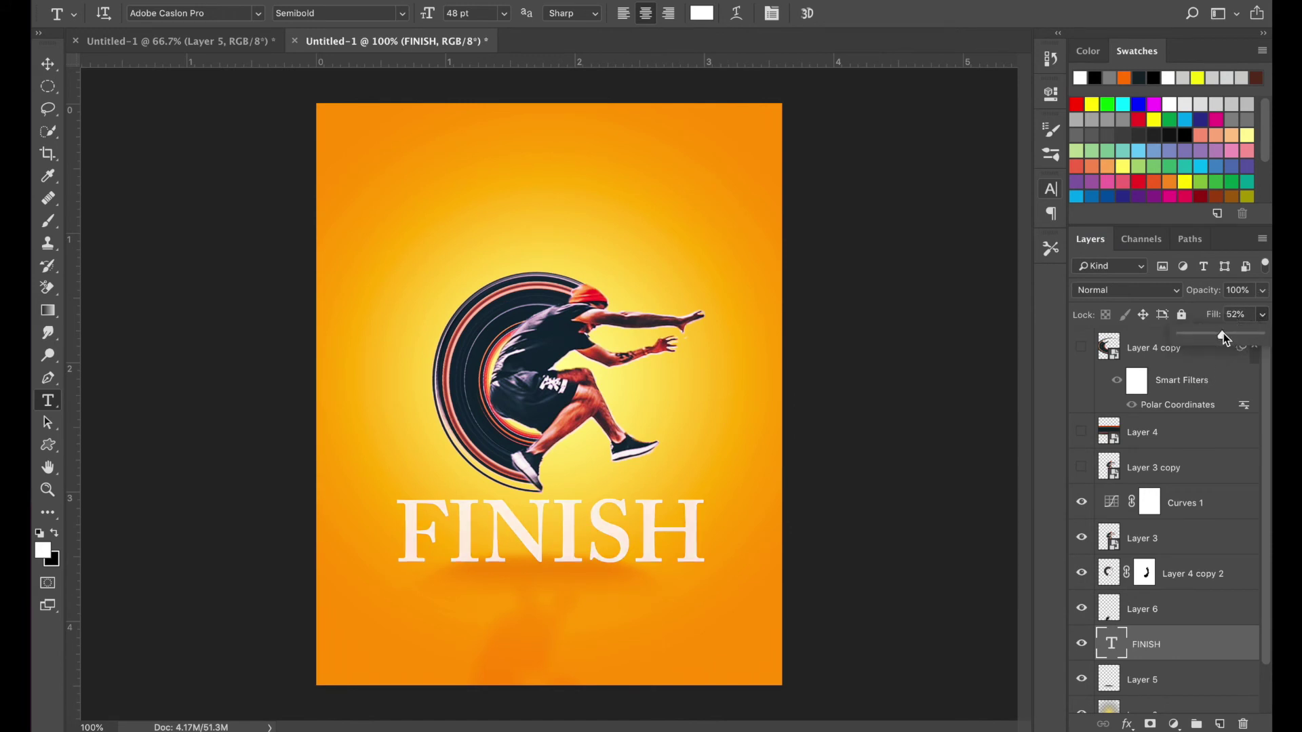
click(1259, 291)
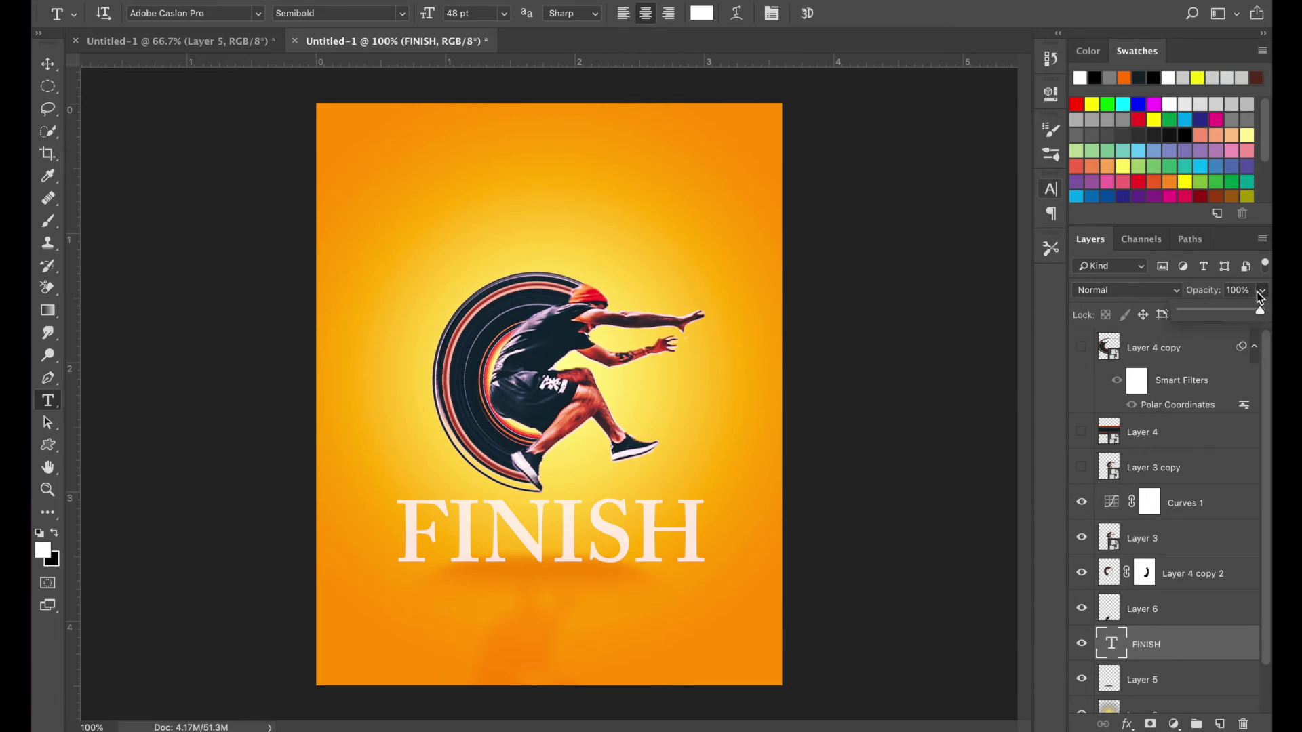
drag(1222, 314, 1178, 318)
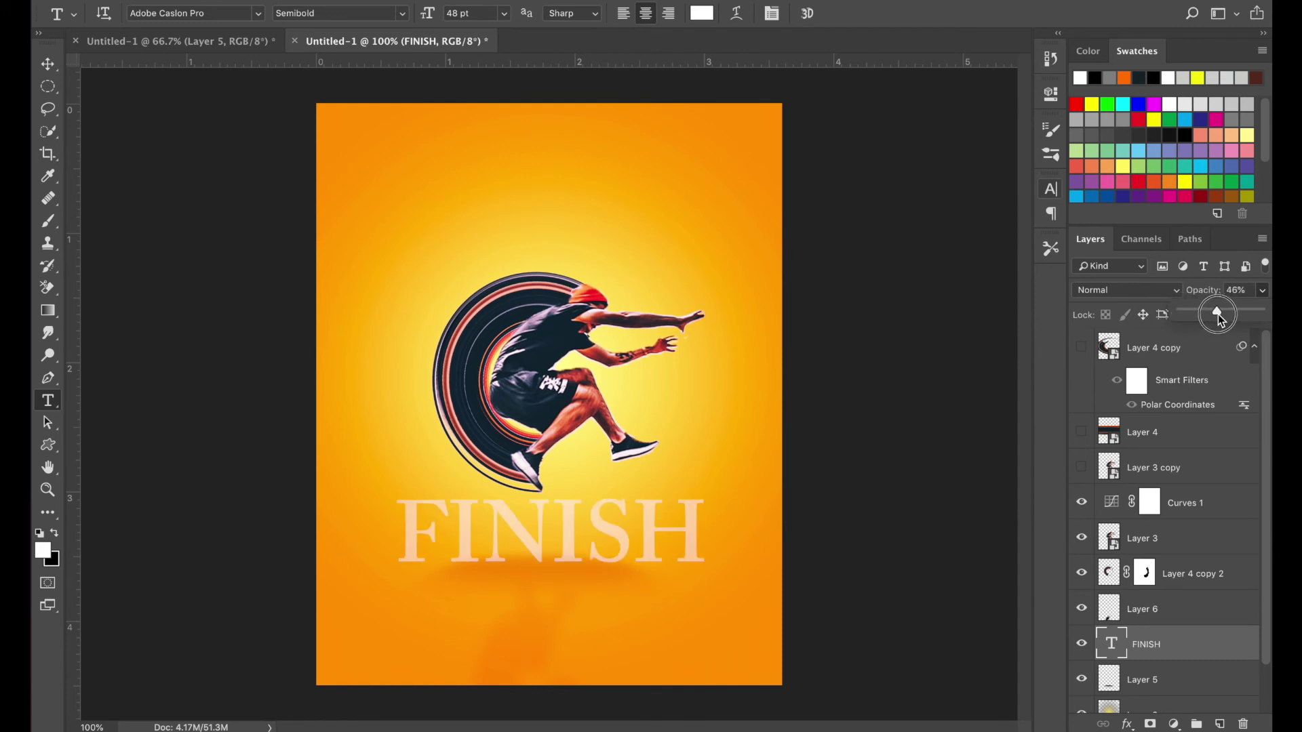
click(1178, 640)
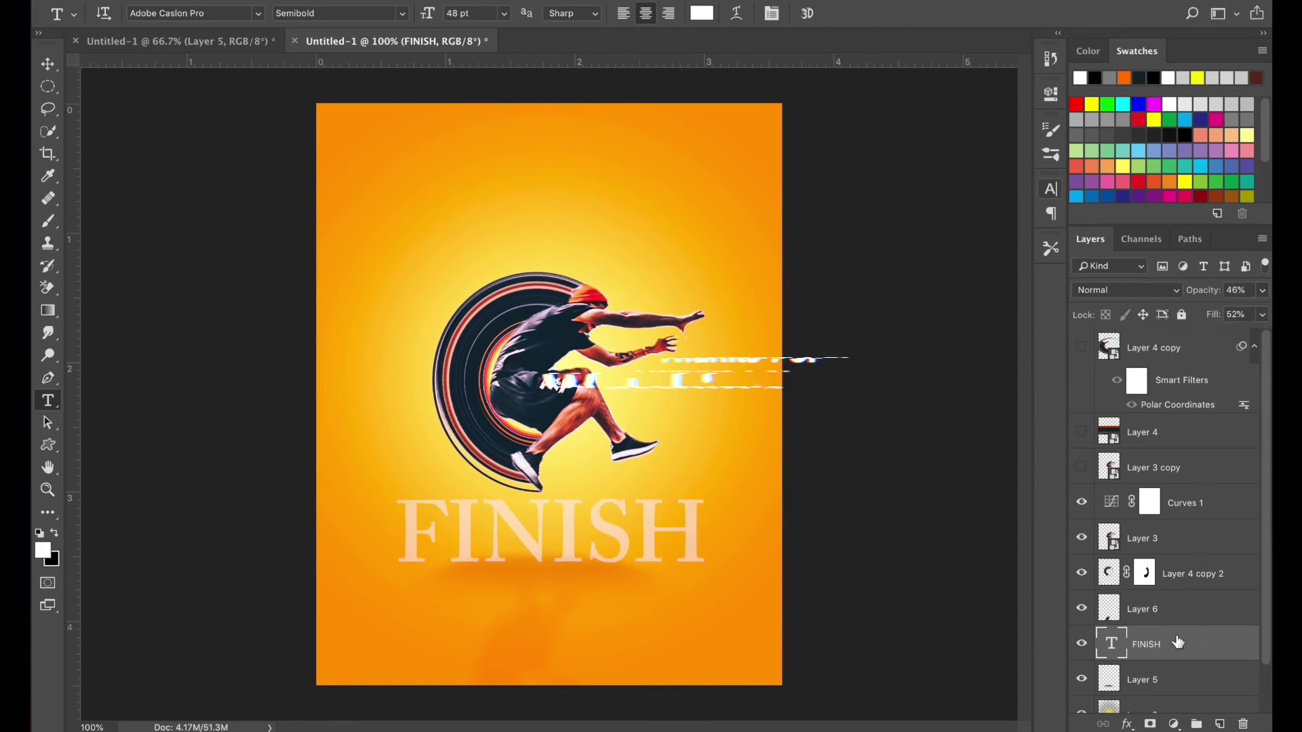
Scale the FINISH title proportionally down to about 49% around its centre
key(super+t)
drag(714, 493, 630, 519)
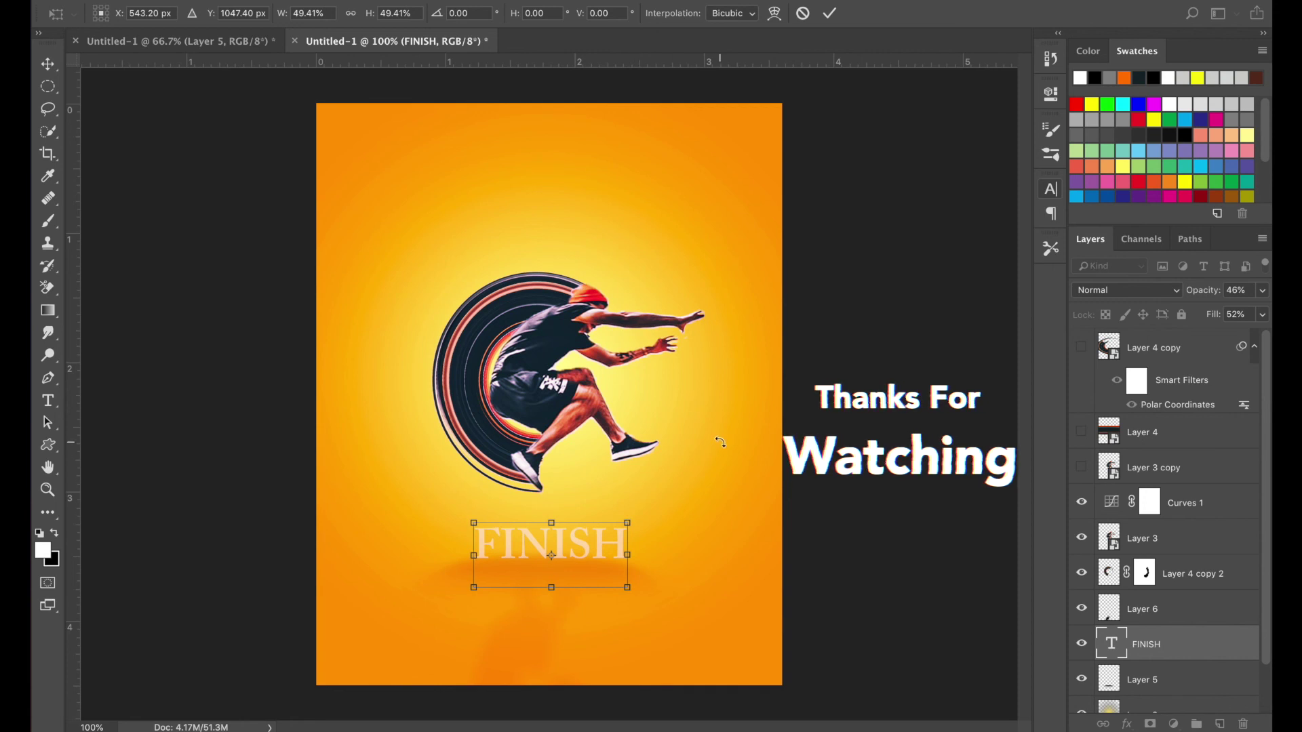
click(830, 13)
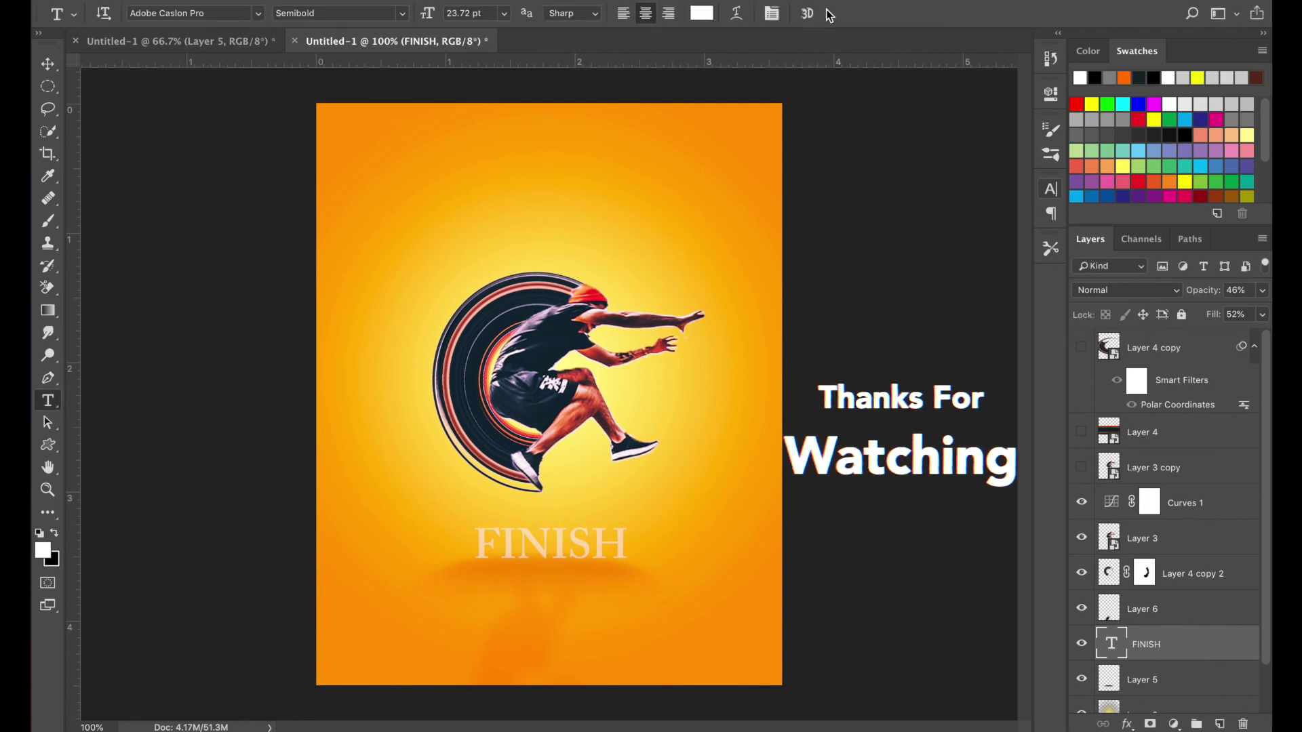
Nudge the FINISH title slightly to the left above the ground shadow
key(v)
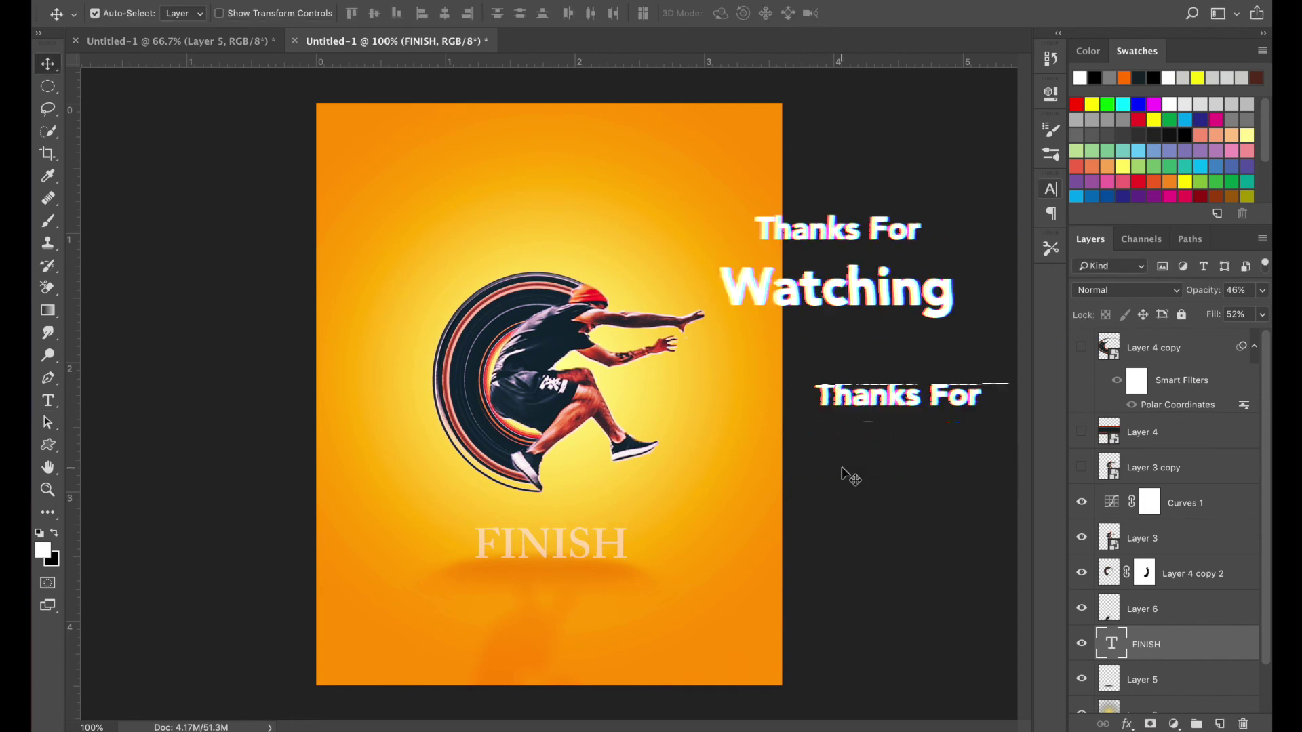
key(shift+Left)
key(shift+Left)
key(shift+Left)
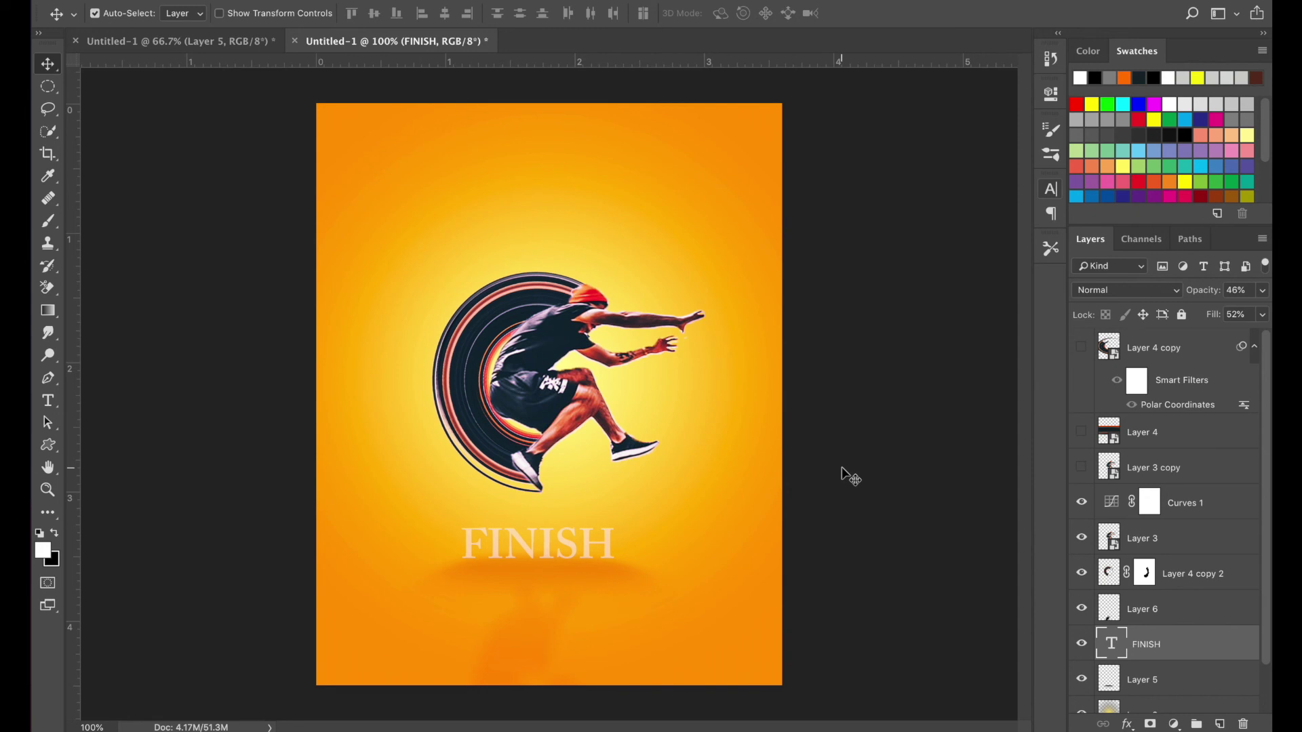